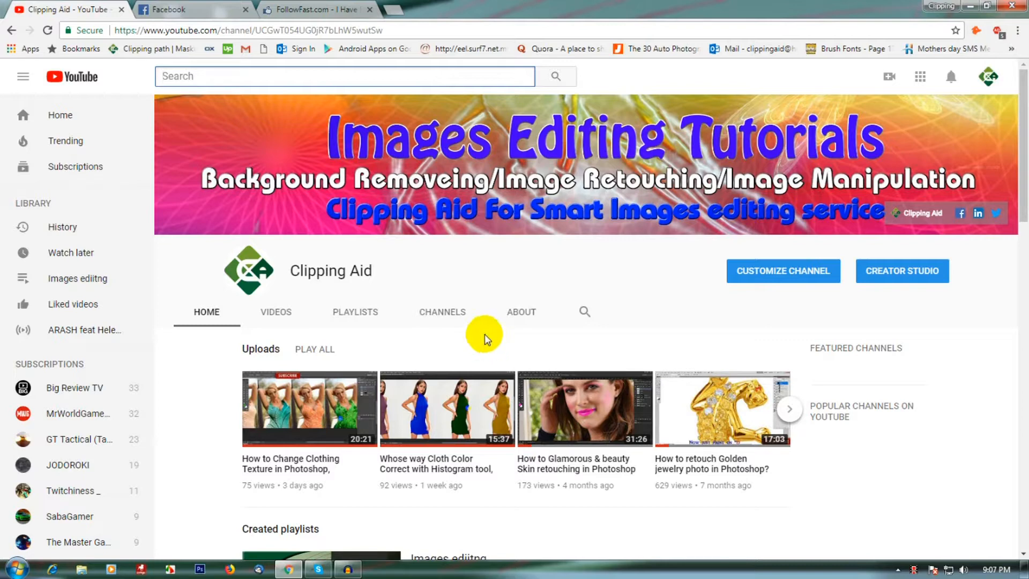
# Switch to Photoshop
pyautogui.moveTo(359, 271); pyautogui.dragTo(394, 281)
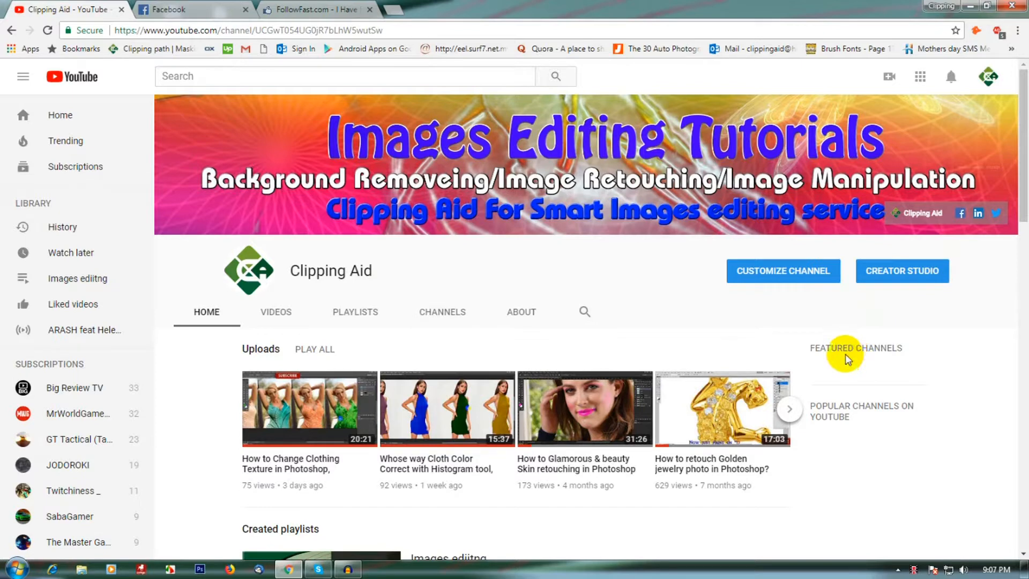
pyautogui.moveTo(963, 159)
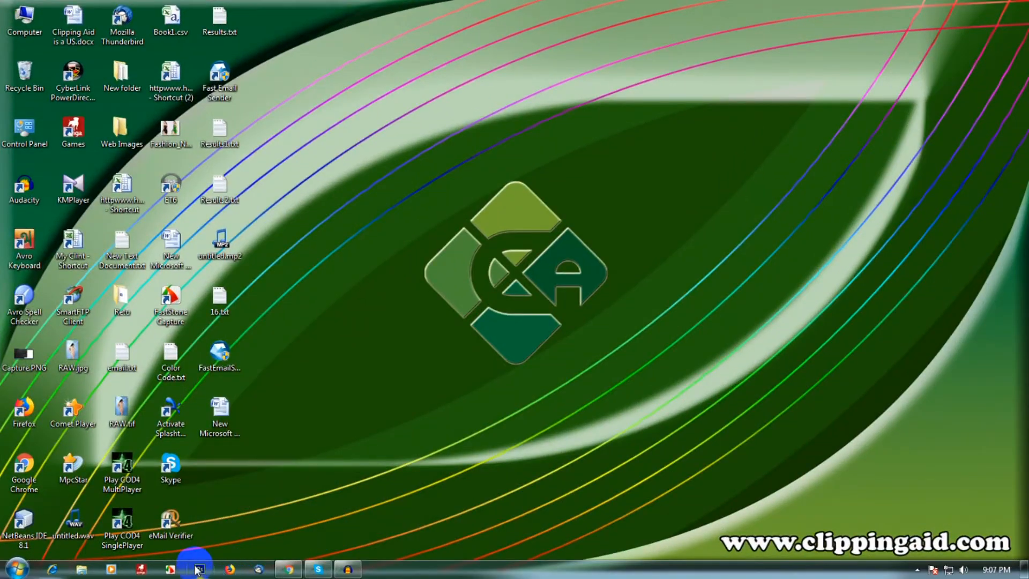
pyautogui.click(198, 569)
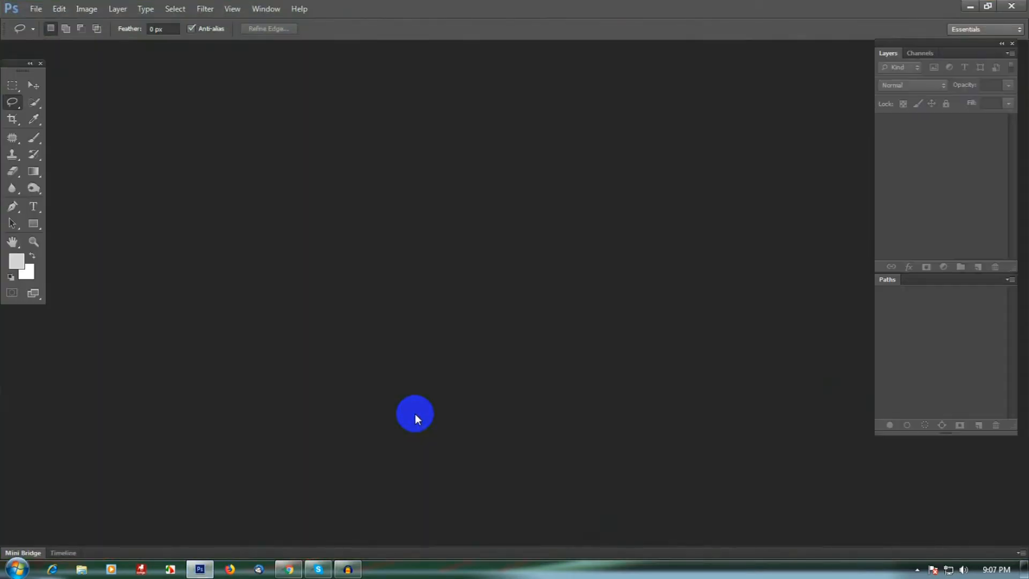
# Open the image 88628_bl_1.jpg from the Web Images folder
pyautogui.click(42, 13)
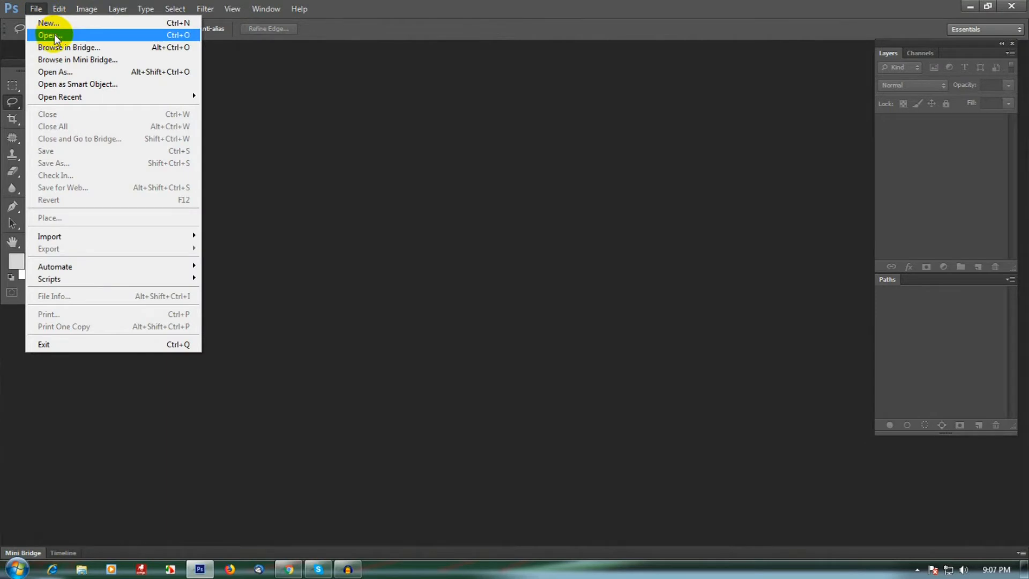
pyautogui.click(56, 38)
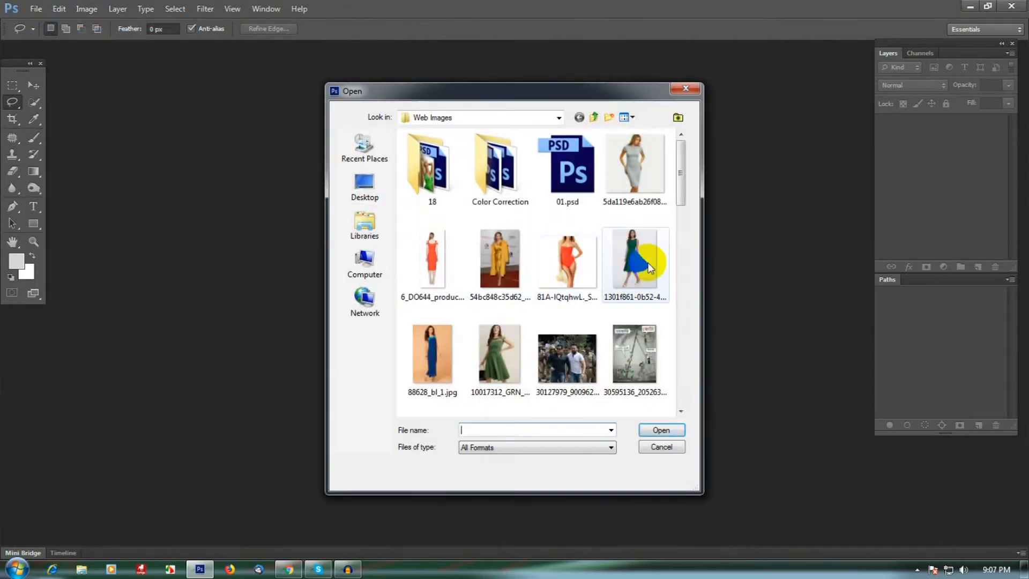
pyautogui.moveTo(681, 191); pyautogui.dragTo(670, 380)
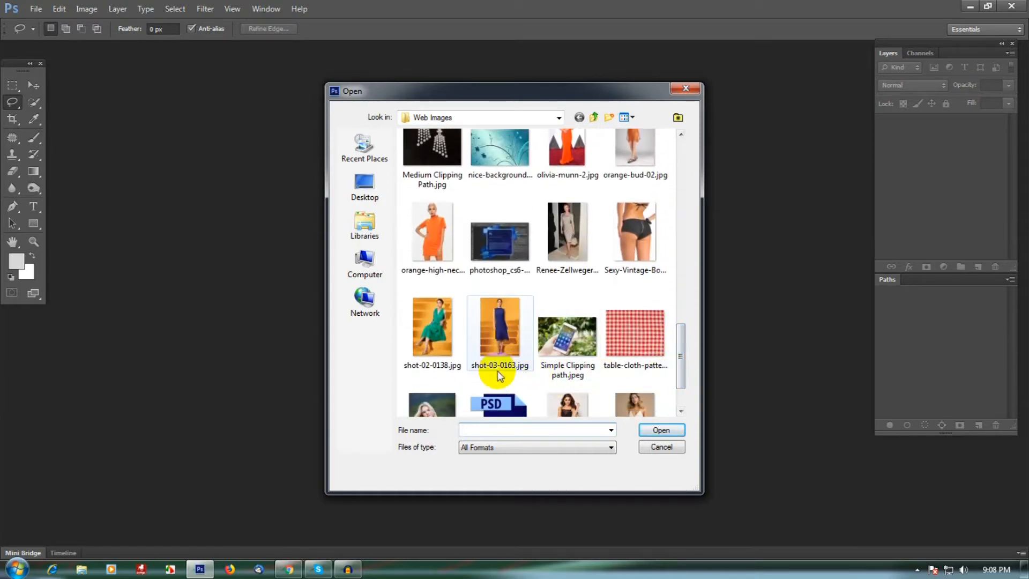
pyautogui.click(432, 328)
pyautogui.scroll(-1, 557, 328)
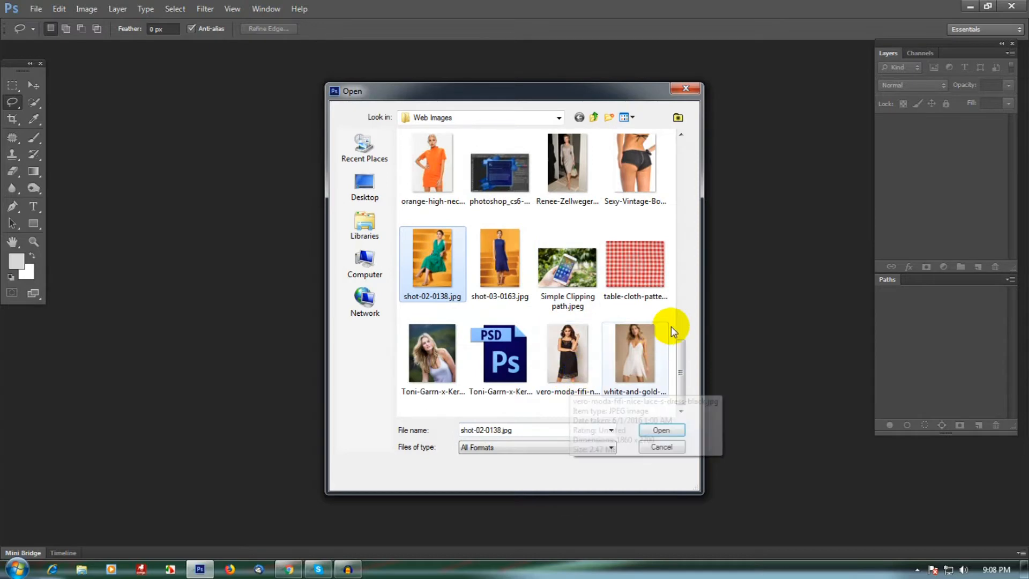
pyautogui.moveTo(679, 381); pyautogui.dragTo(666, 212)
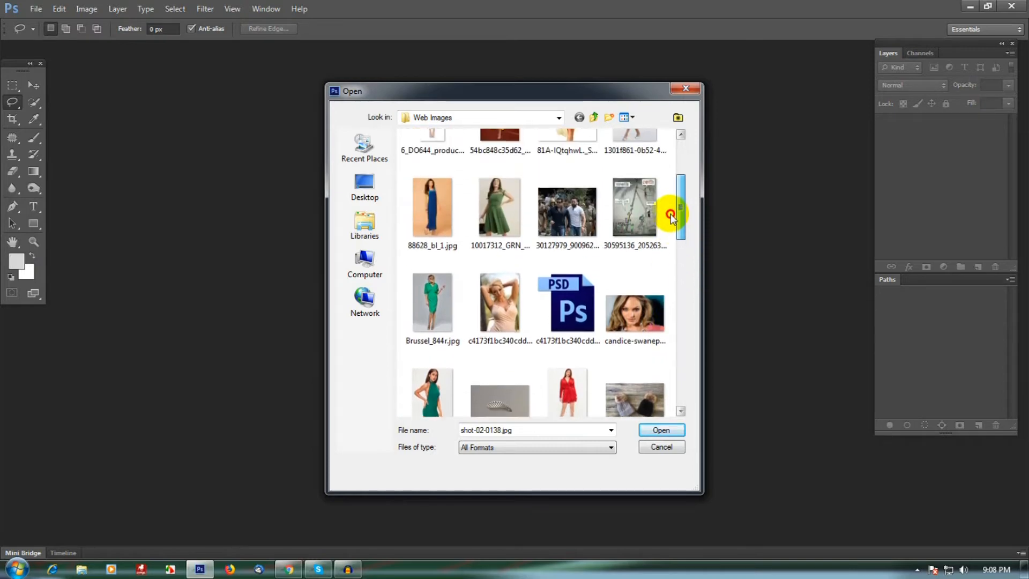
pyautogui.click(452, 229)
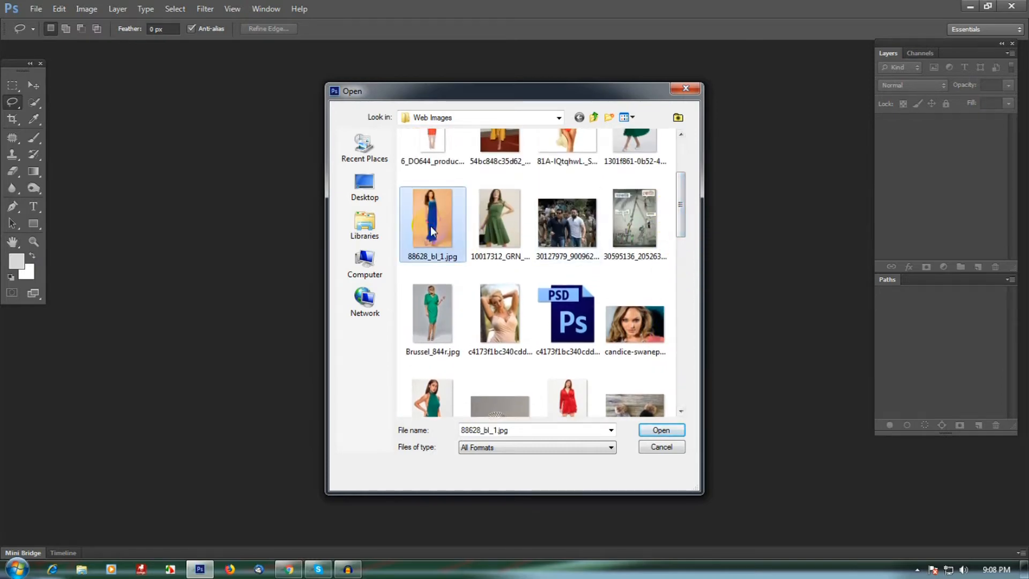
pyautogui.click(658, 430)
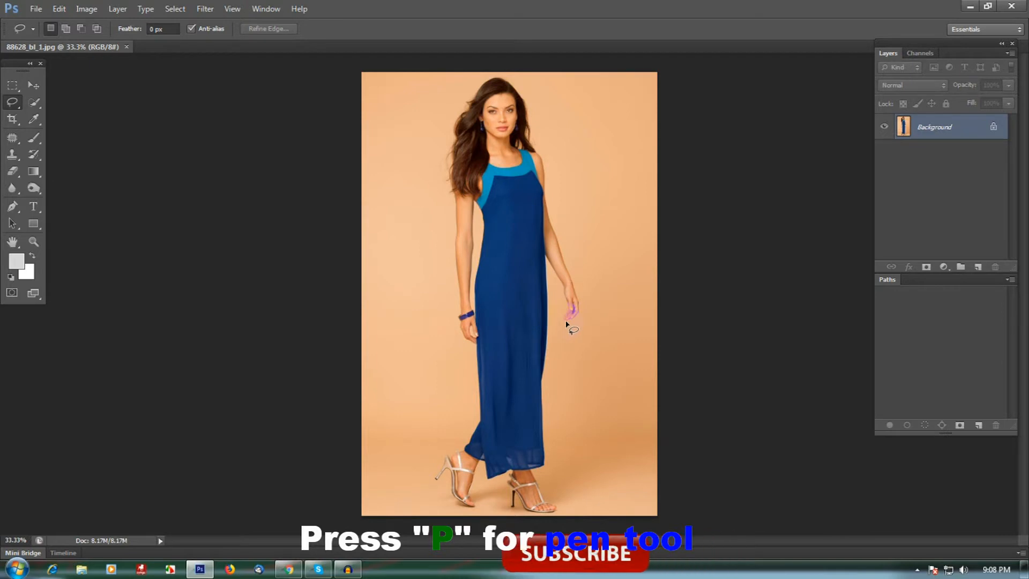
# With the Pen tool in Path mode, start a path at the outer shoulder edge, adding curved anchors down the upper arm
pyautogui.click(13, 208)
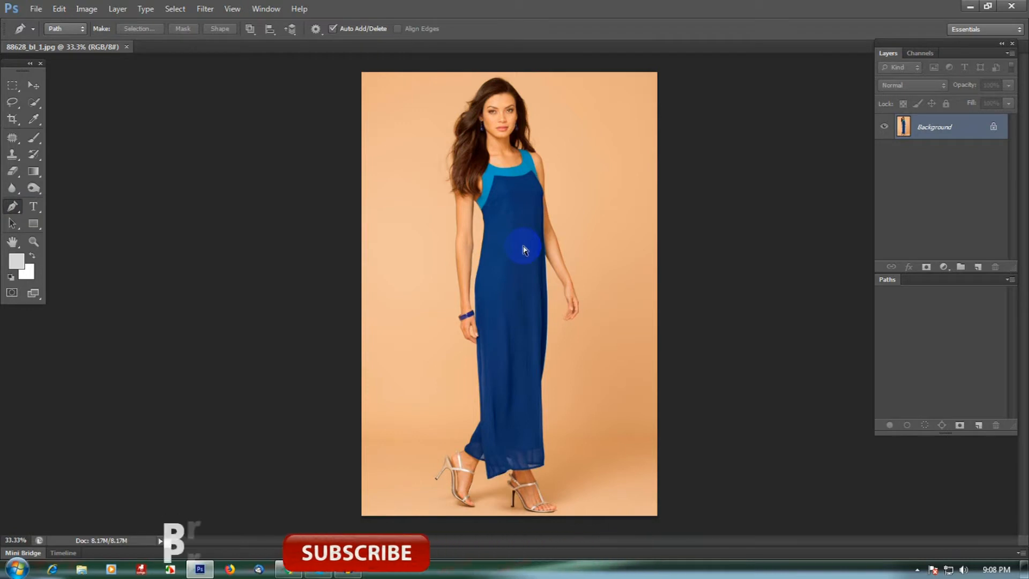
pyautogui.hotkey('ctrl', 'space')
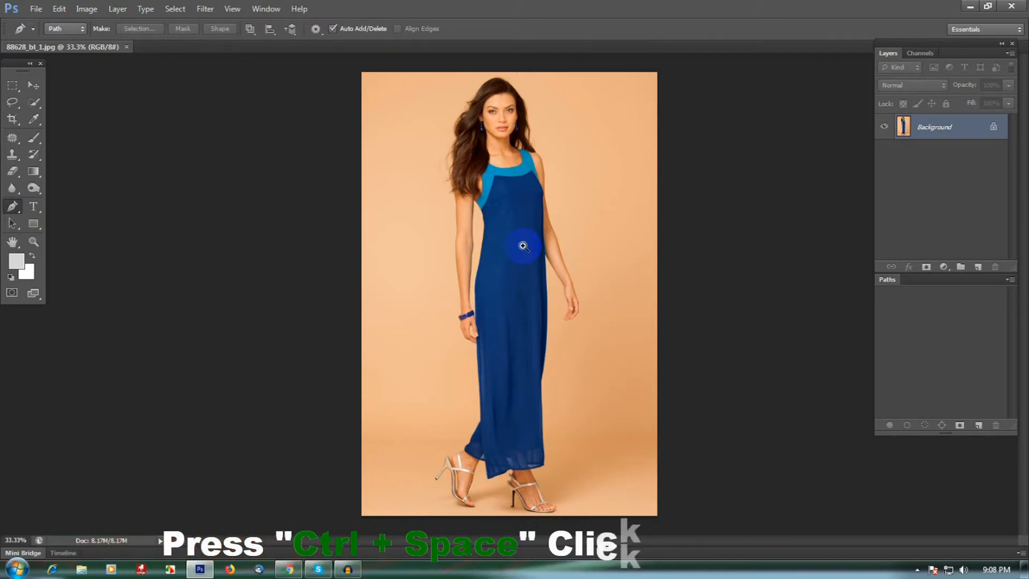
pyautogui.keyDown('ctrl'); pyautogui.click(506, 132); pyautogui.keyUp('ctrl')
pyautogui.keyDown('ctrl'); pyautogui.click(507, 132); pyautogui.keyUp('ctrl')
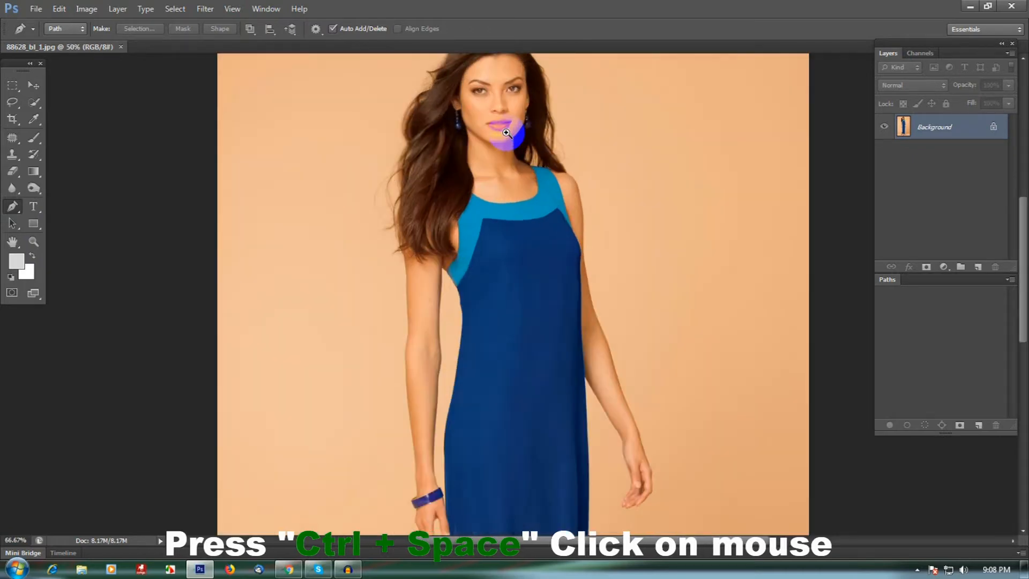
pyautogui.keyDown('ctrl'); pyautogui.click(506, 132); pyautogui.keyUp('ctrl')
pyautogui.keyDown('ctrl'); pyautogui.click(507, 132); pyautogui.keyUp('ctrl')
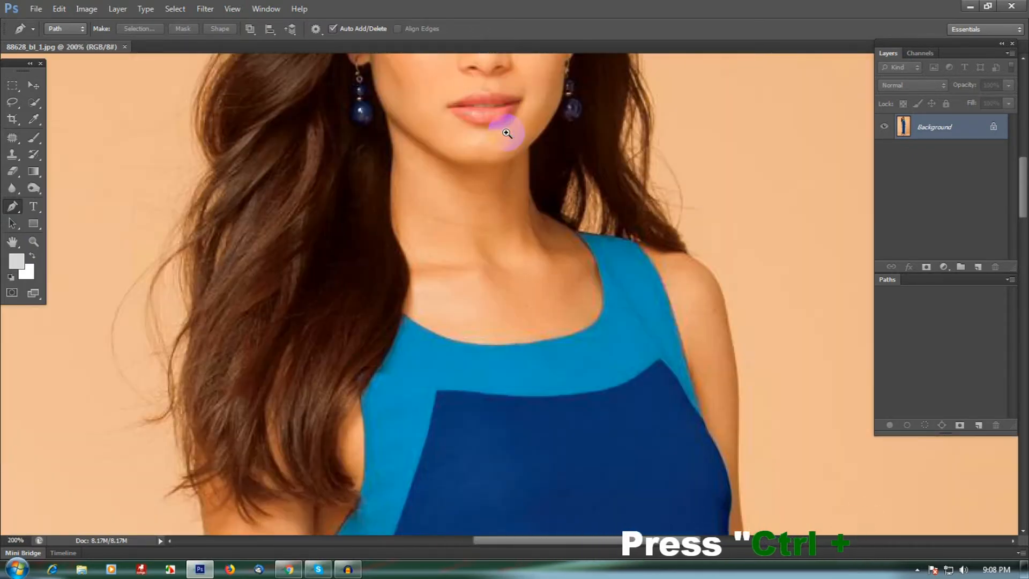
pyautogui.keyDown('ctrl'); pyautogui.click(506, 133); pyautogui.keyUp('ctrl')
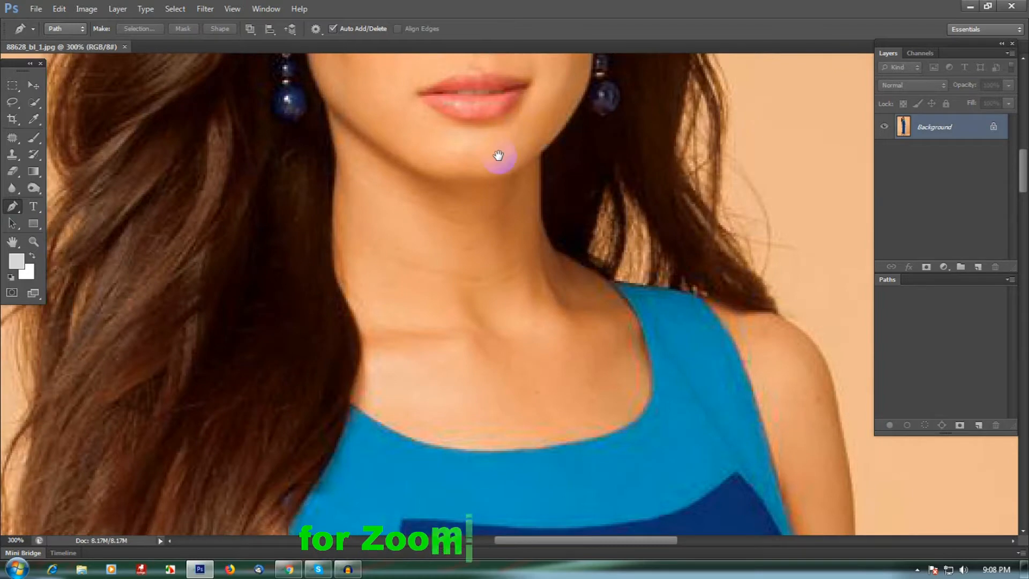
pyautogui.moveTo(666, 335); pyautogui.dragTo(518, 252)
pyautogui.moveTo(646, 293); pyautogui.dragTo(630, 256)
pyautogui.moveTo(644, 292); pyautogui.dragTo(626, 261)
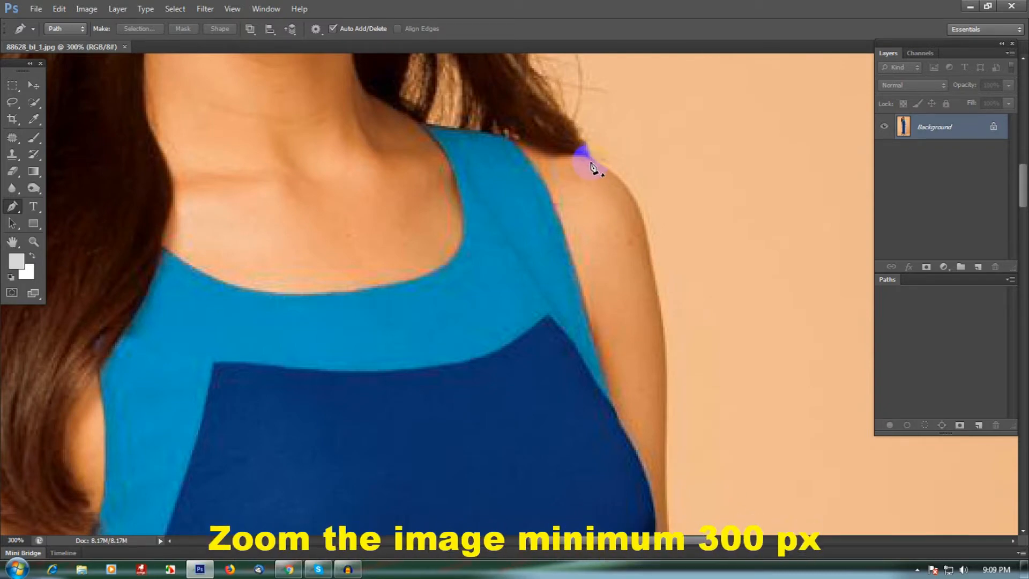
pyautogui.click(590, 157)
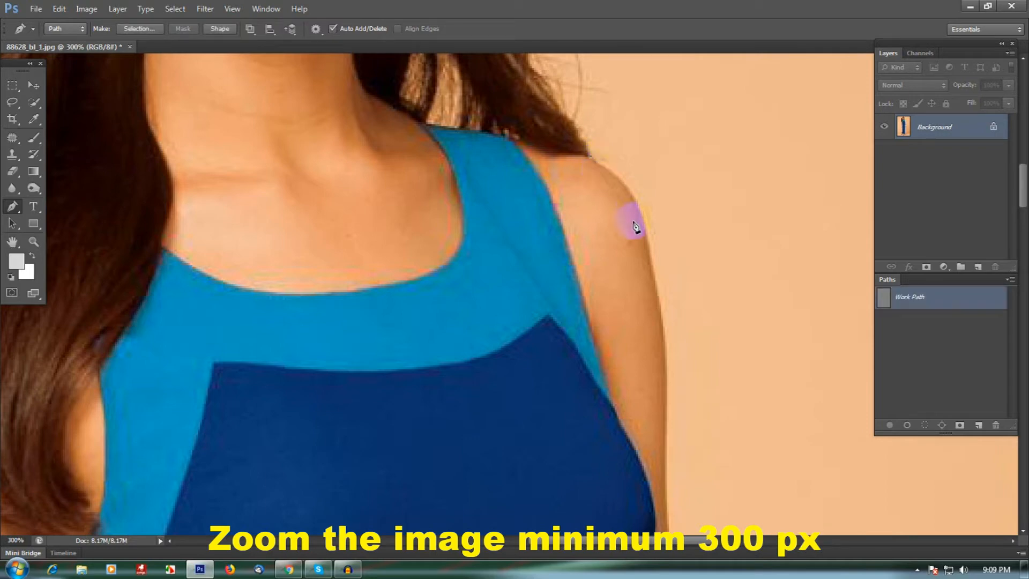
pyautogui.moveTo(645, 227); pyautogui.dragTo(656, 280)
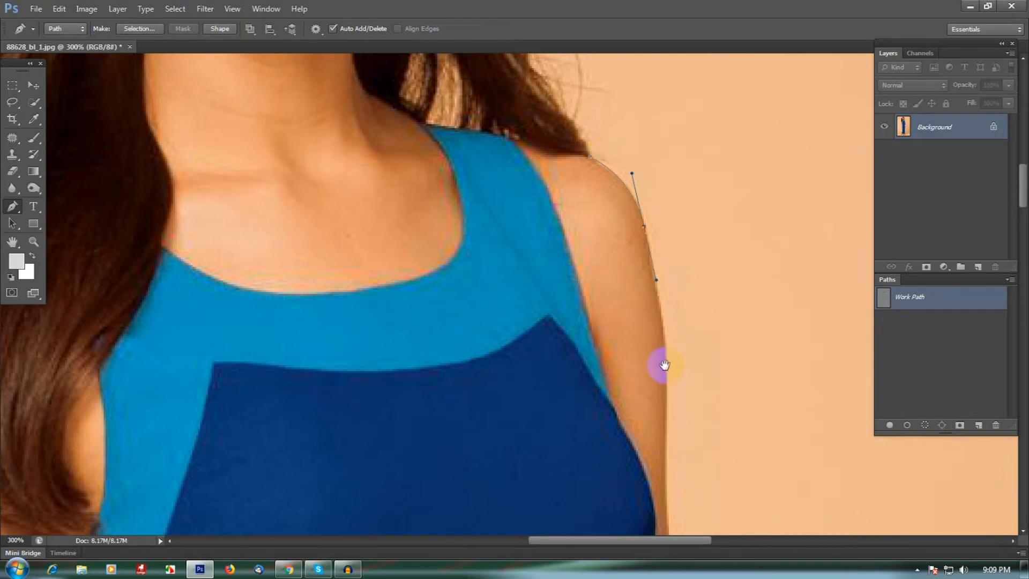
pyautogui.moveTo(659, 363); pyautogui.dragTo(660, 238)
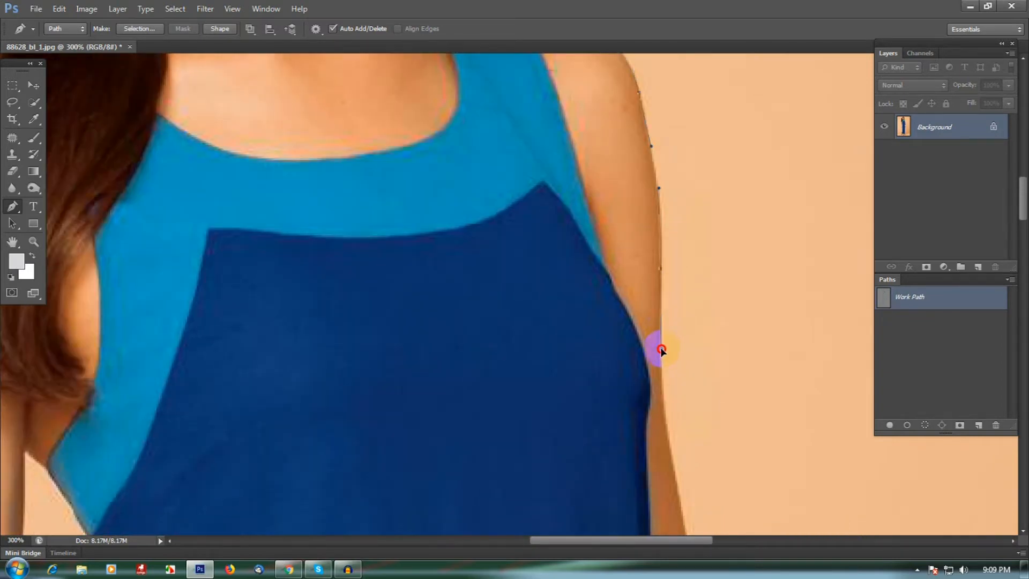
pyautogui.moveTo(662, 361); pyautogui.dragTo(654, 213)
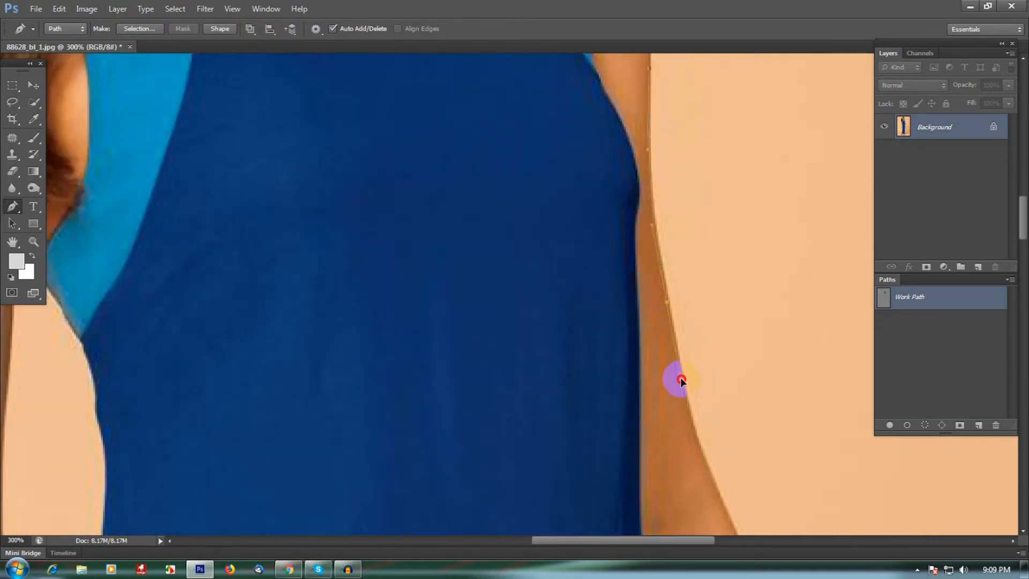
# Continue the path with curved anchors along the outer edge of the forearm down to the wrist
pyautogui.moveTo(671, 378); pyautogui.dragTo(627, 164)
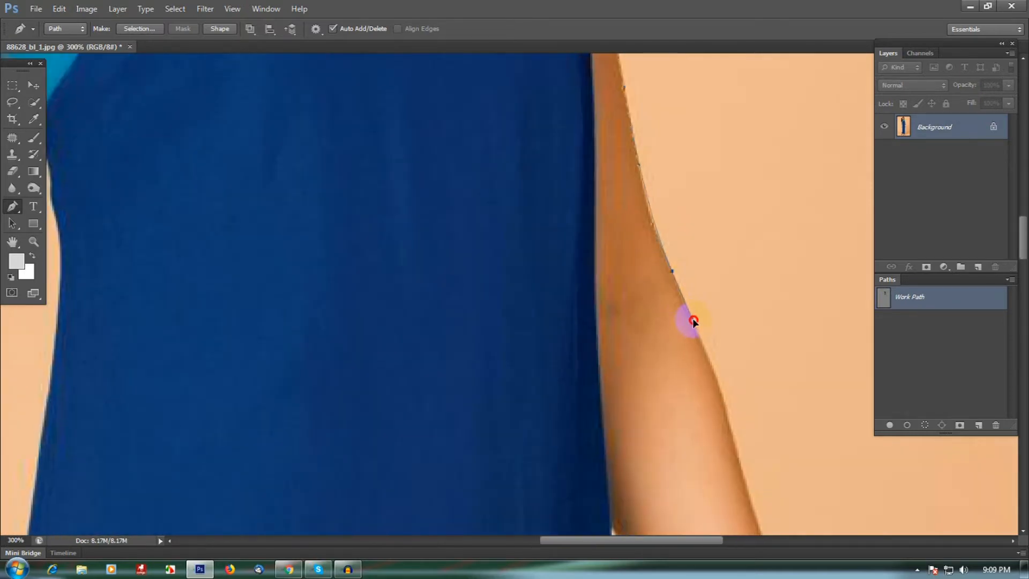
pyautogui.moveTo(706, 375); pyautogui.dragTo(648, 263)
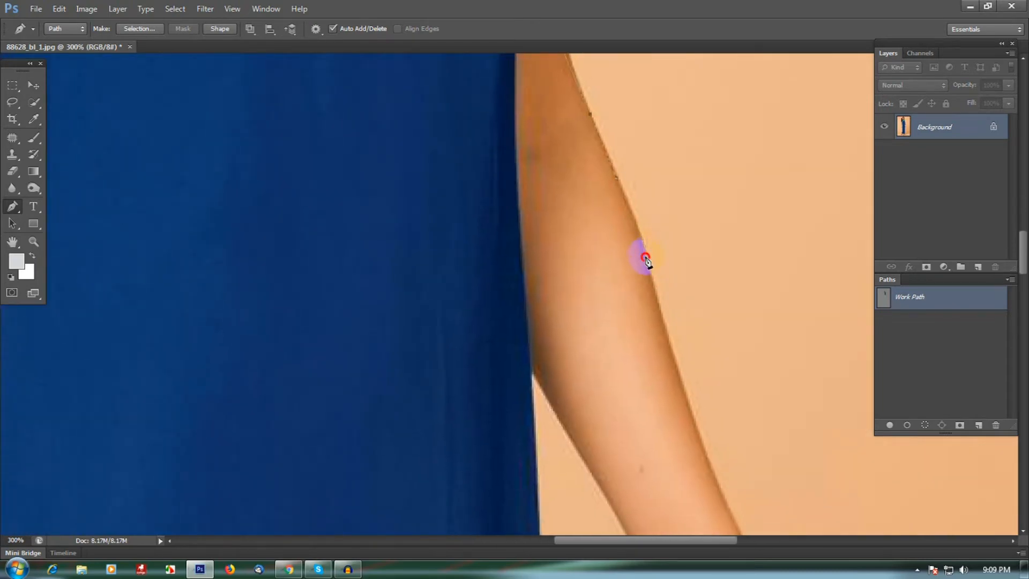
pyautogui.moveTo(663, 320); pyautogui.dragTo(609, 203)
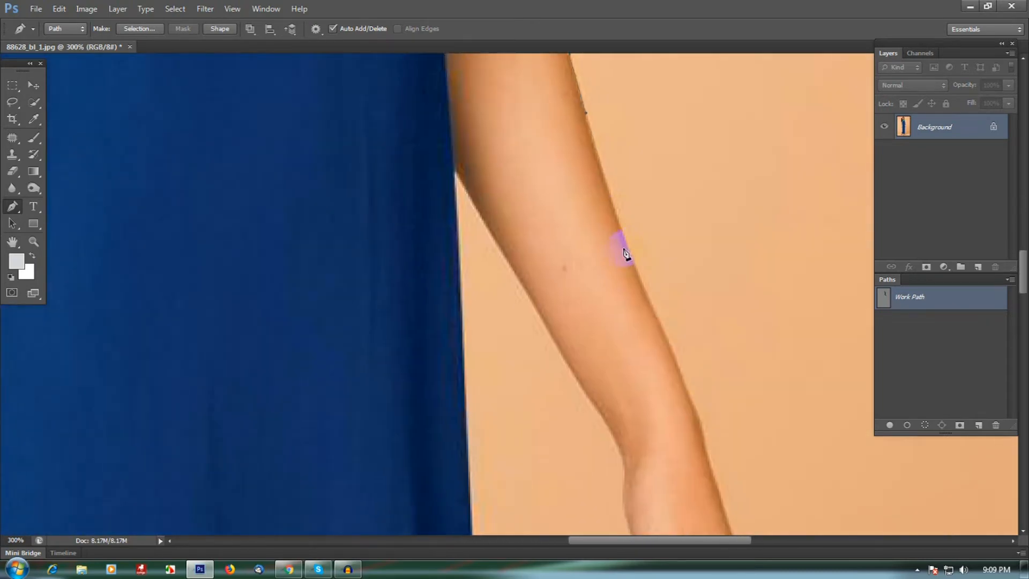
pyautogui.moveTo(659, 337); pyautogui.dragTo(614, 238)
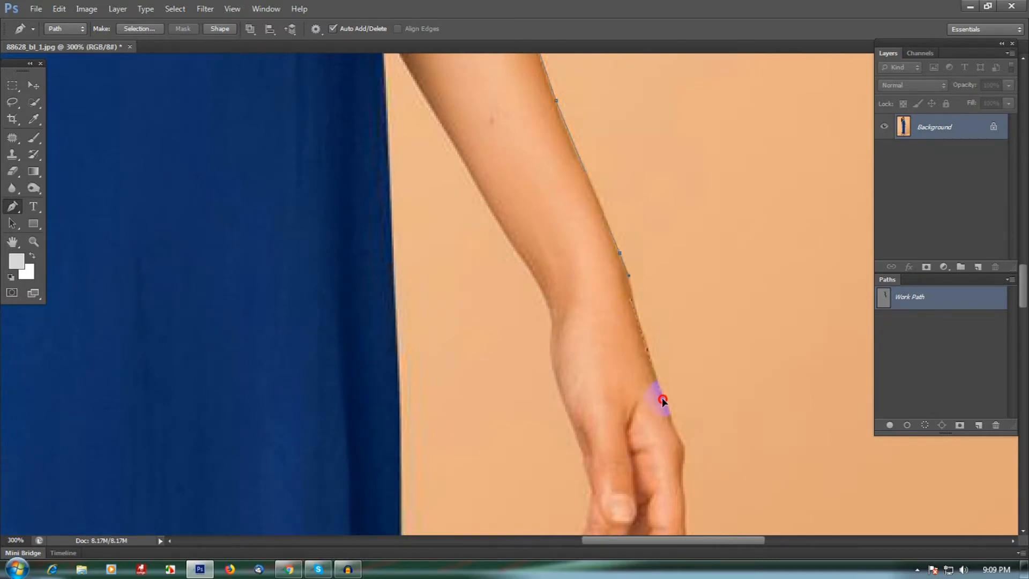
pyautogui.moveTo(678, 434); pyautogui.dragTo(638, 184)
# Trace around the hand and fingertips with closely spaced anchor points
pyautogui.moveTo(624, 236); pyautogui.dragTo(532, 277)
pyautogui.click(552, 289)
pyautogui.keyDown('alt'); pyautogui.click(506, 297); pyautogui.keyUp('alt')
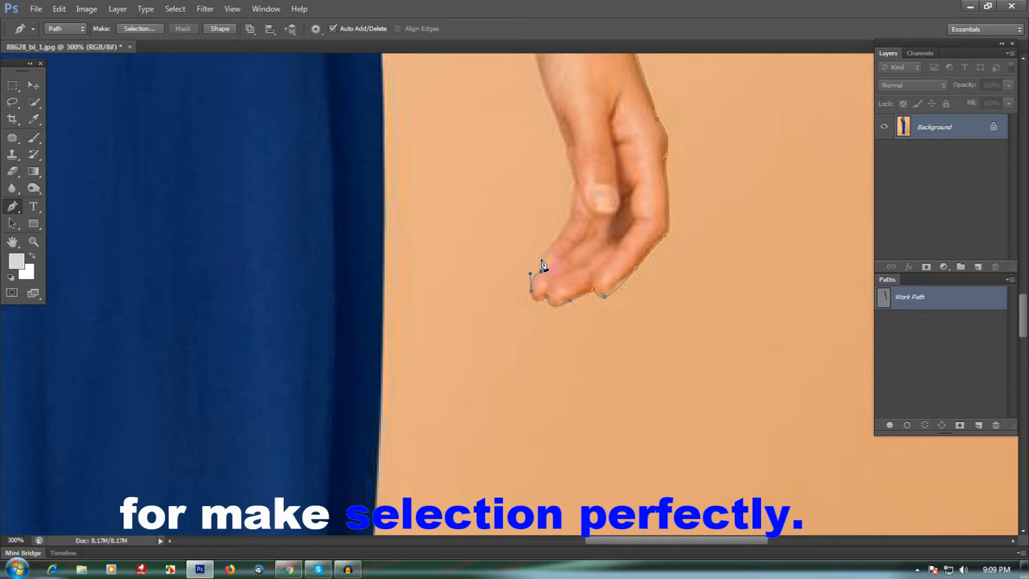
pyautogui.click(572, 208)
pyautogui.click(574, 176)
pyautogui.click(567, 153)
pyautogui.click(570, 135)
pyautogui.keyDown('alt'); pyautogui.click(568, 146); pyautogui.keyUp('alt')
pyautogui.click(555, 116)
pyautogui.moveTo(570, 134); pyautogui.dragTo(600, 285)
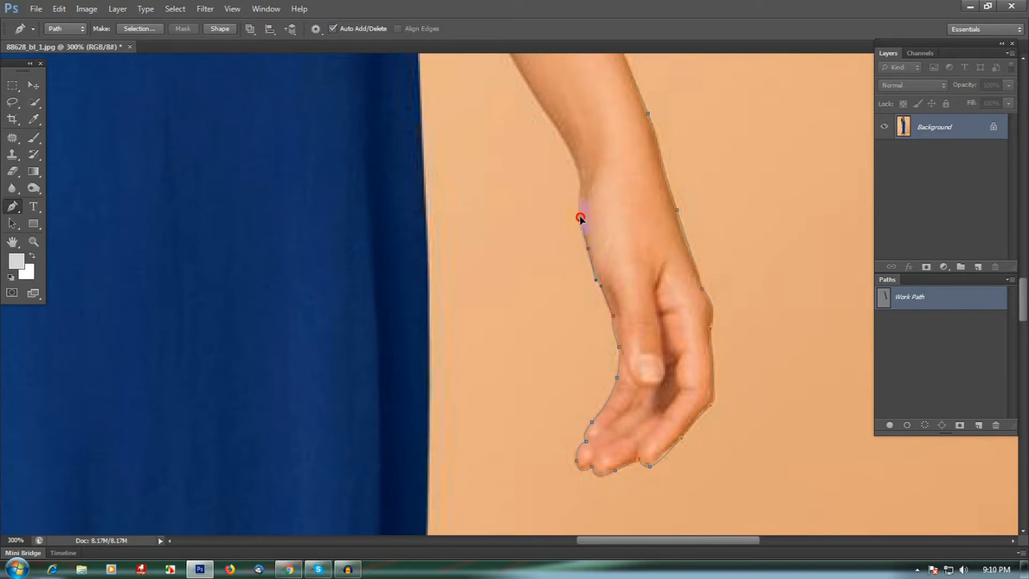
# Continue the path up the inner edge of the forearm to where the arm meets the dress
pyautogui.moveTo(577, 189); pyautogui.dragTo(600, 260)
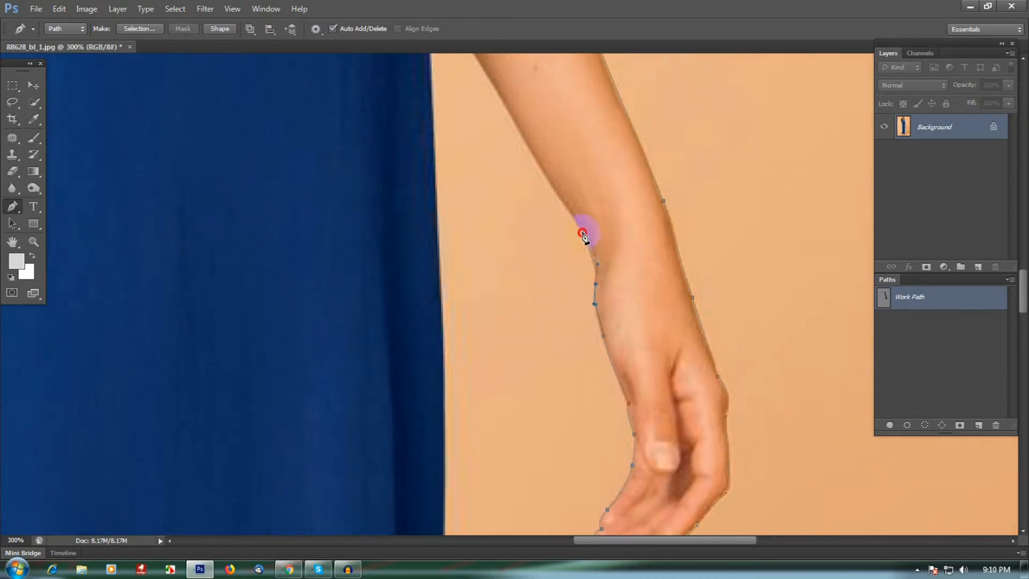
pyautogui.moveTo(552, 184); pyautogui.dragTo(573, 256)
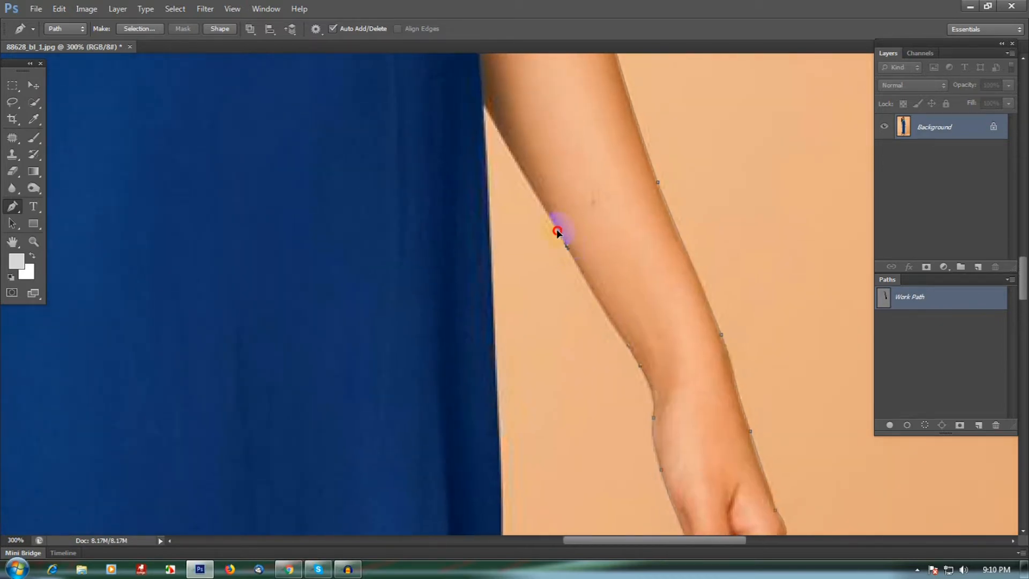
pyautogui.moveTo(560, 219); pyautogui.dragTo(606, 274)
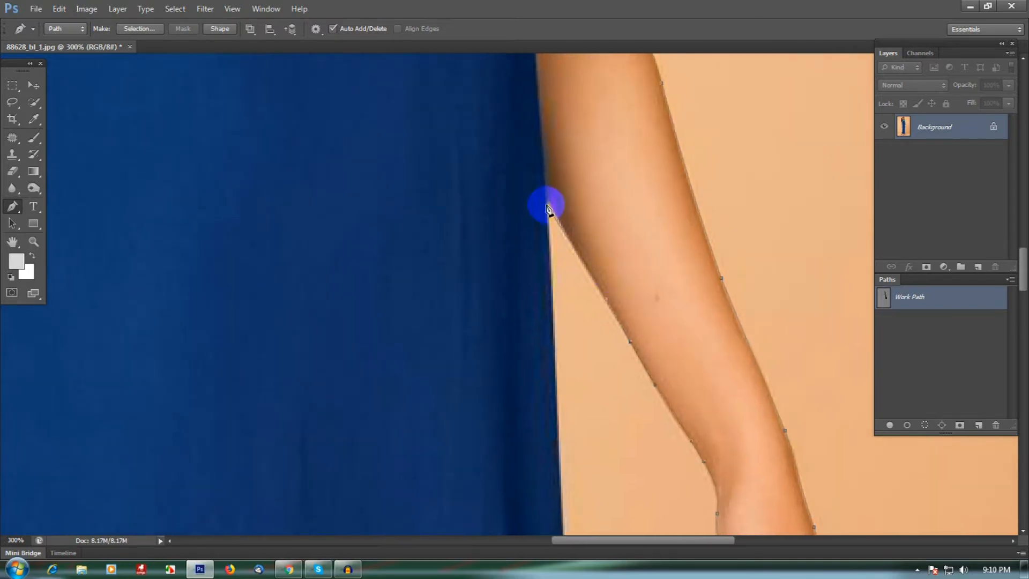
pyautogui.scroll(-3, 547, 214)
pyautogui.click(554, 347)
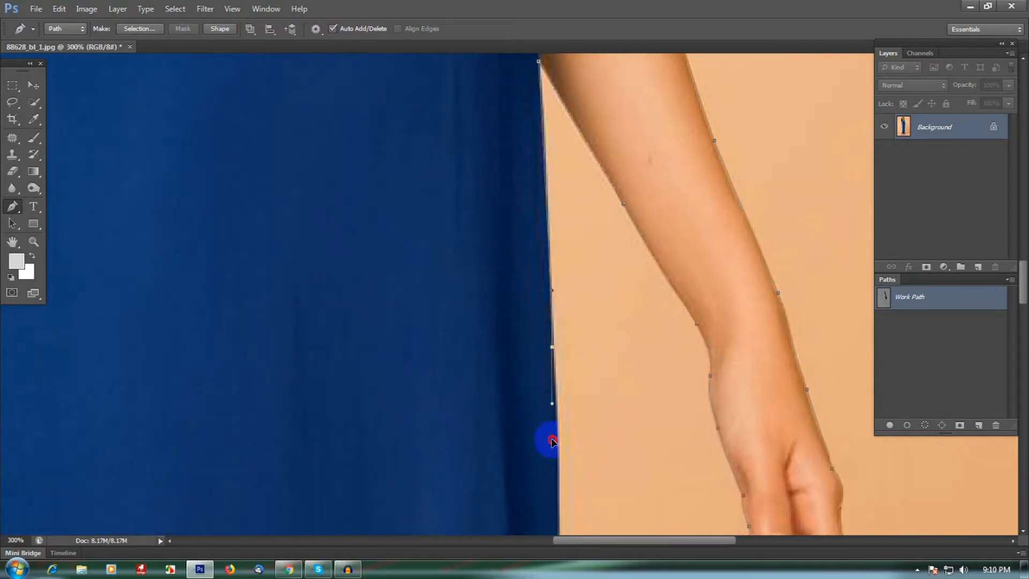
# Trace the side edge of the dress downward with curved anchors to the corner of the hem
pyautogui.moveTo(554, 450); pyautogui.dragTo(546, 294)
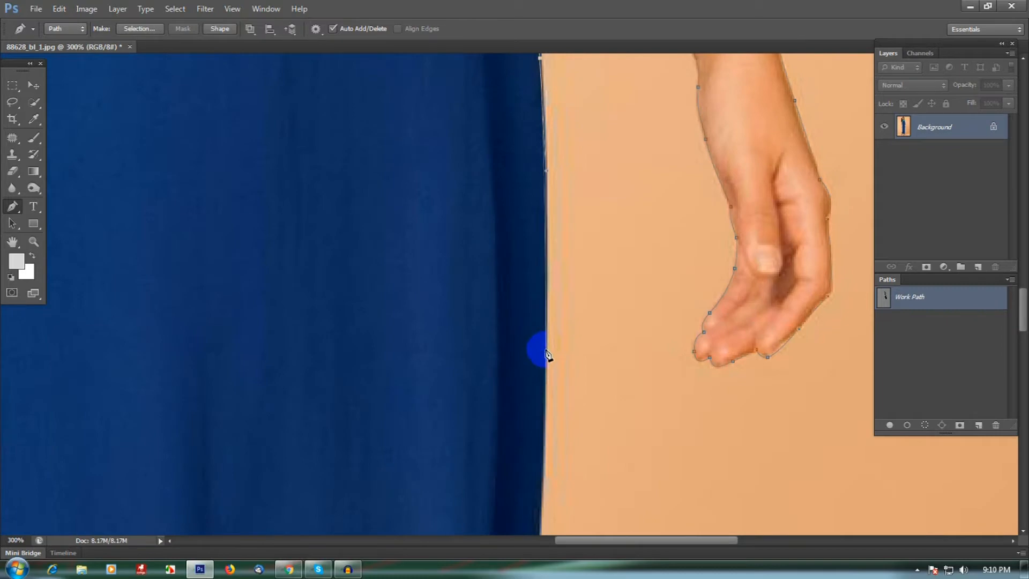
pyautogui.moveTo(548, 458); pyautogui.dragTo(573, 167)
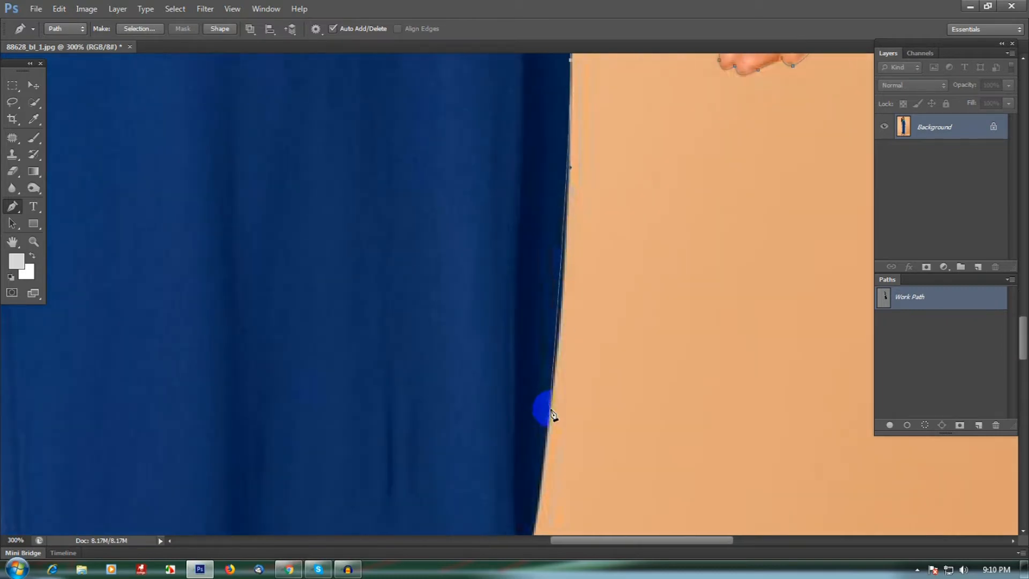
pyautogui.moveTo(545, 489); pyautogui.dragTo(578, 243)
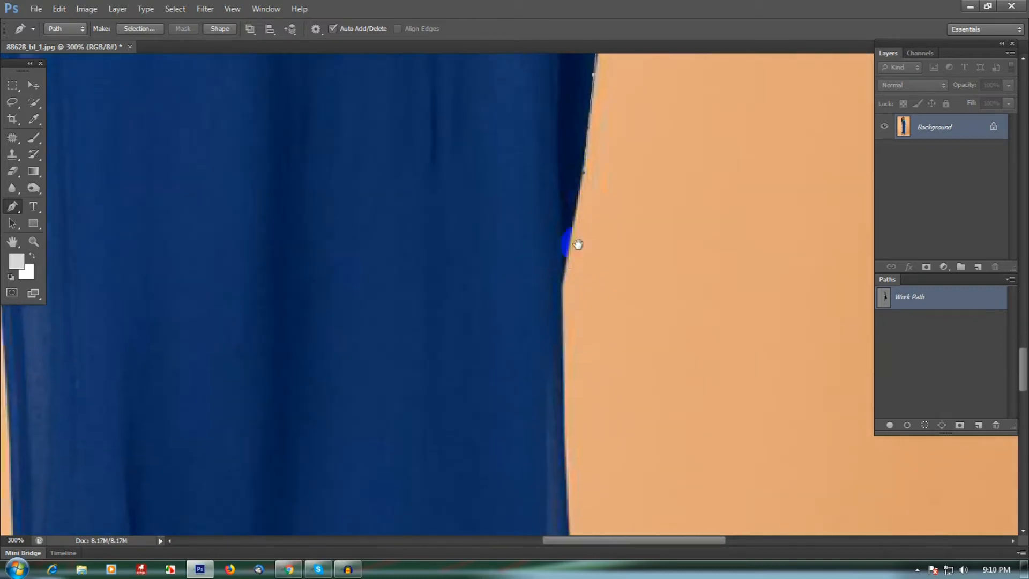
pyautogui.moveTo(557, 380); pyautogui.dragTo(571, 212)
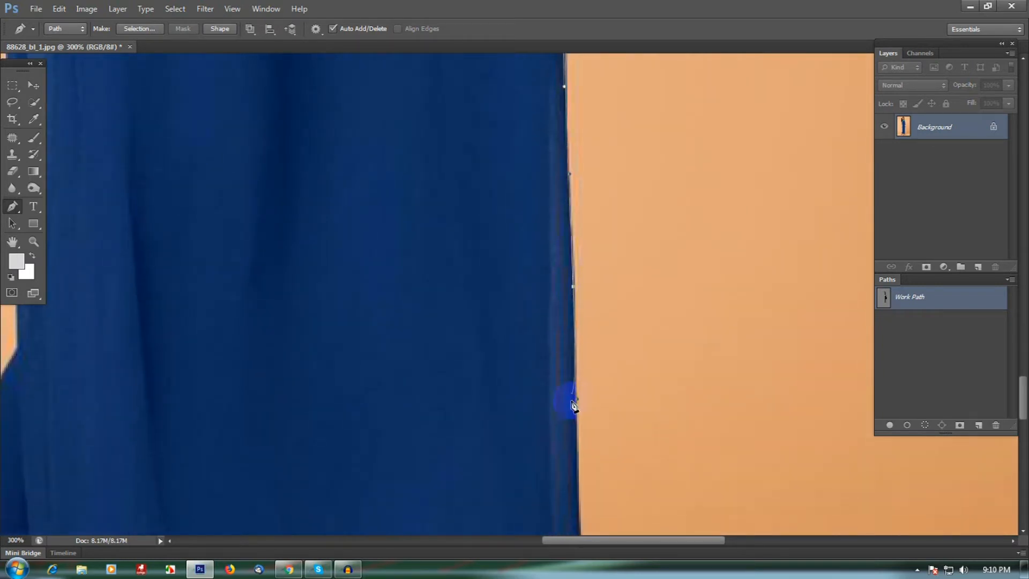
pyautogui.moveTo(569, 488); pyautogui.dragTo(560, 199)
pyautogui.moveTo(572, 267); pyautogui.dragTo(578, 318)
pyautogui.moveTo(578, 395); pyautogui.dragTo(534, 476)
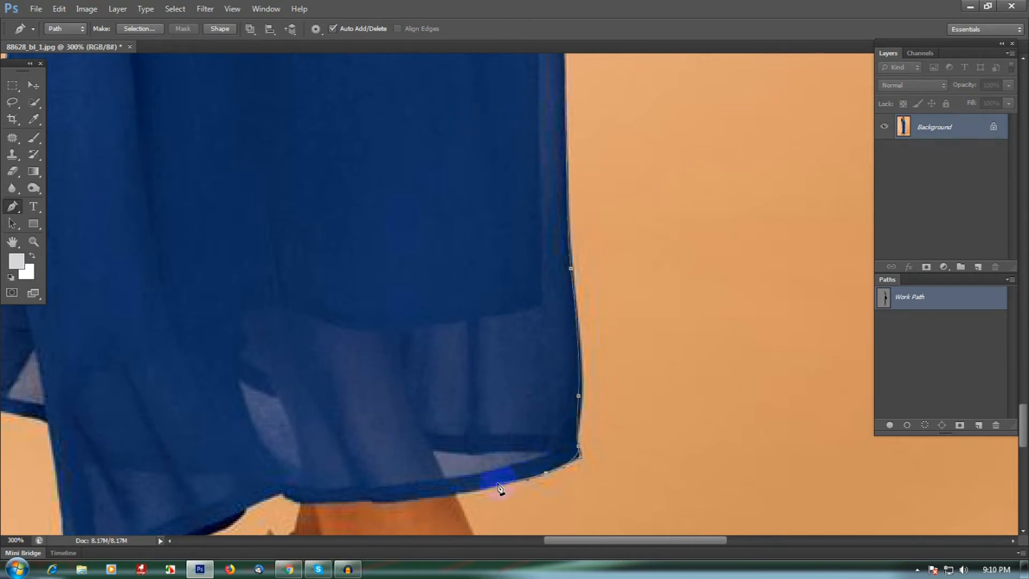
# Continue the path along the bottom edge of the hem to the front of the ankle strap
pyautogui.moveTo(471, 490); pyautogui.dragTo(432, 184)
pyautogui.moveTo(475, 286); pyautogui.dragTo(483, 302)
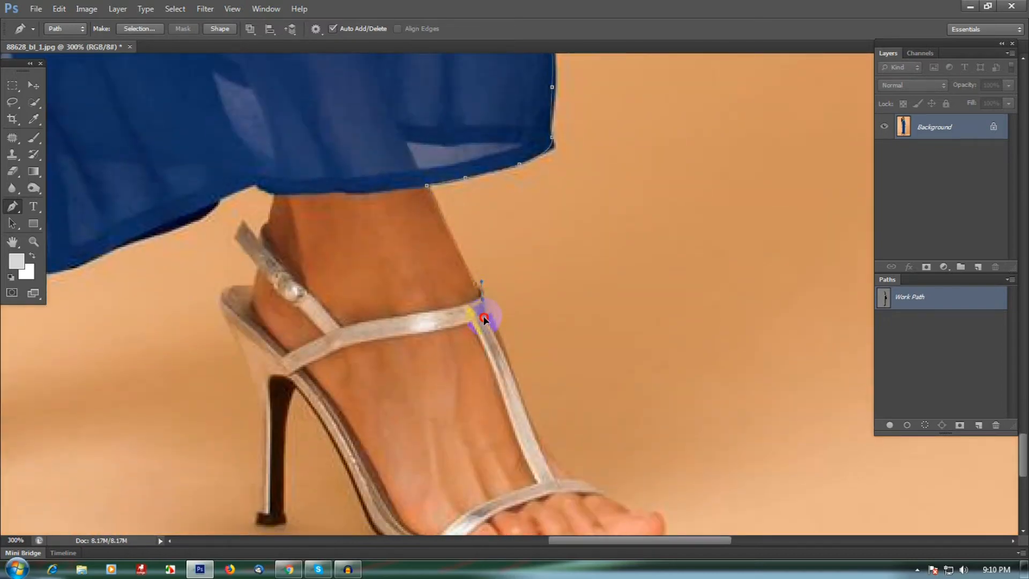
pyautogui.moveTo(498, 346); pyautogui.dragTo(467, 185)
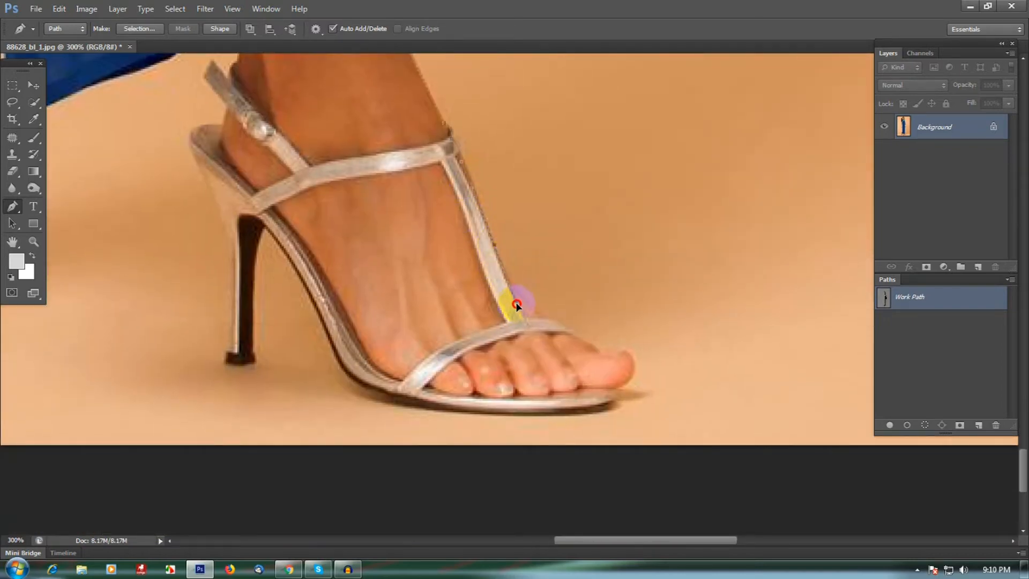
# Trace down the front sandal strap and around the toes and sole to the tip of the heel
pyautogui.moveTo(539, 352); pyautogui.dragTo(494, 257)
pyautogui.click(499, 225)
pyautogui.click(487, 216)
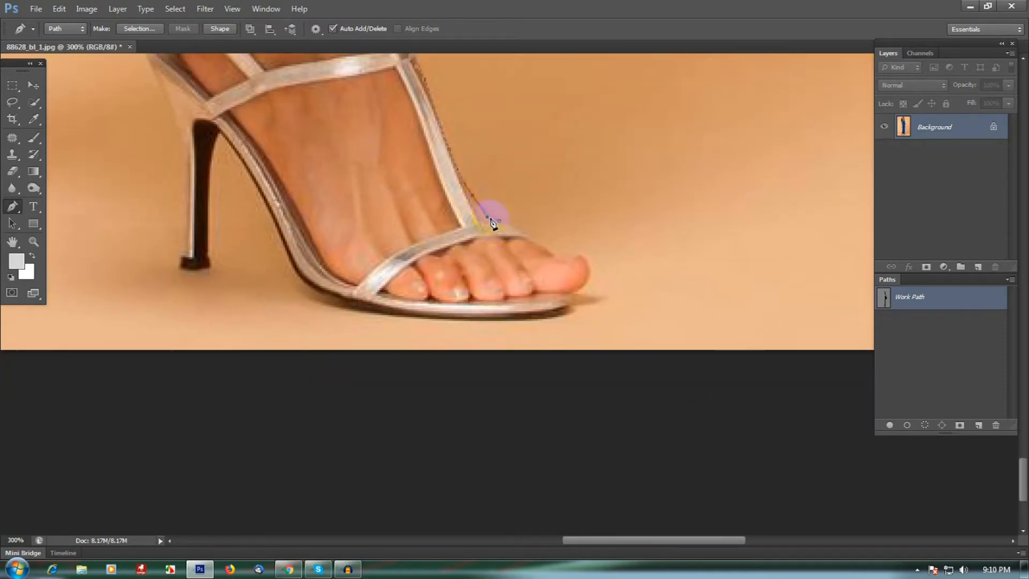
pyautogui.click(531, 241)
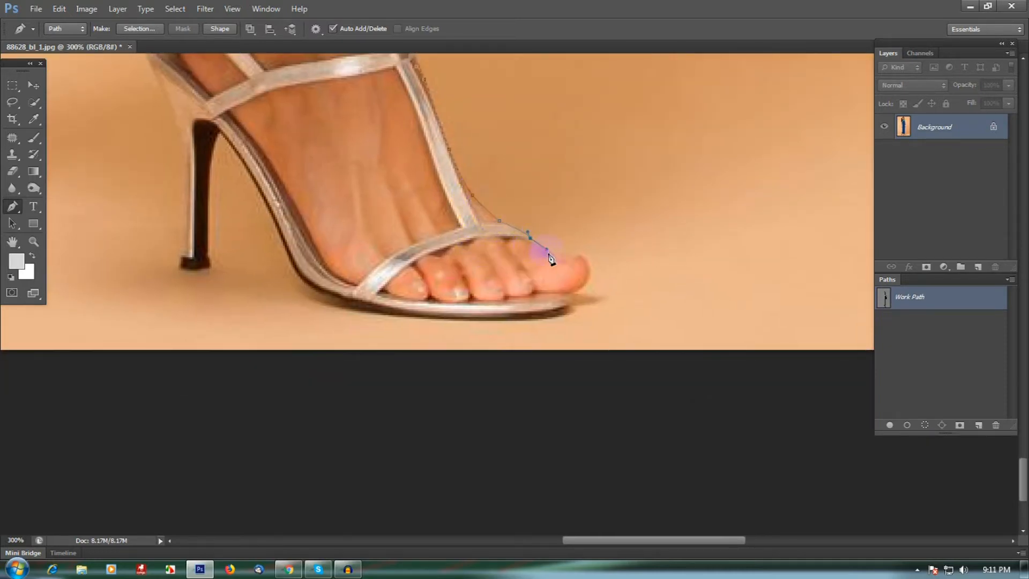
pyautogui.click(591, 282)
pyautogui.moveTo(535, 316); pyautogui.dragTo(516, 319)
pyautogui.moveTo(380, 307); pyautogui.dragTo(463, 286)
pyautogui.moveTo(429, 251); pyautogui.dragTo(437, 281)
pyautogui.moveTo(437, 323)
pyautogui.mouseDown()
pyautogui.moveTo(439, 339)
pyautogui.moveTo(411, 337)
pyautogui.moveTo(423, 329)
pyautogui.moveTo(425, 259)
pyautogui.moveTo(424, 329)
pyautogui.mouseUp()
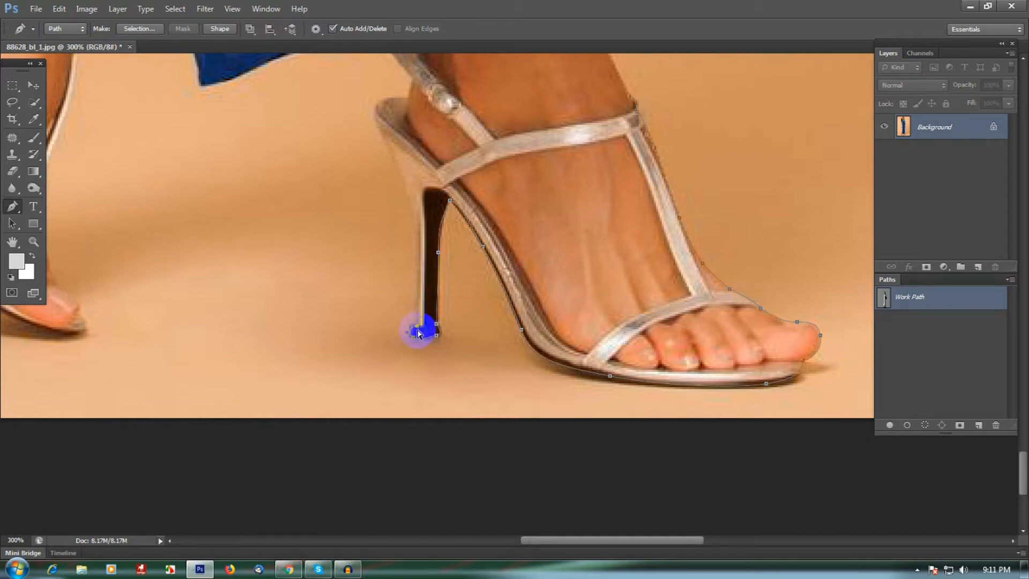
# Trace up the stiletto heel and around the back of the ankle to the other side of the dress hem
pyautogui.click(413, 267)
pyautogui.moveTo(410, 191); pyautogui.dragTo(384, 140)
pyautogui.moveTo(388, 104); pyautogui.dragTo(405, 100)
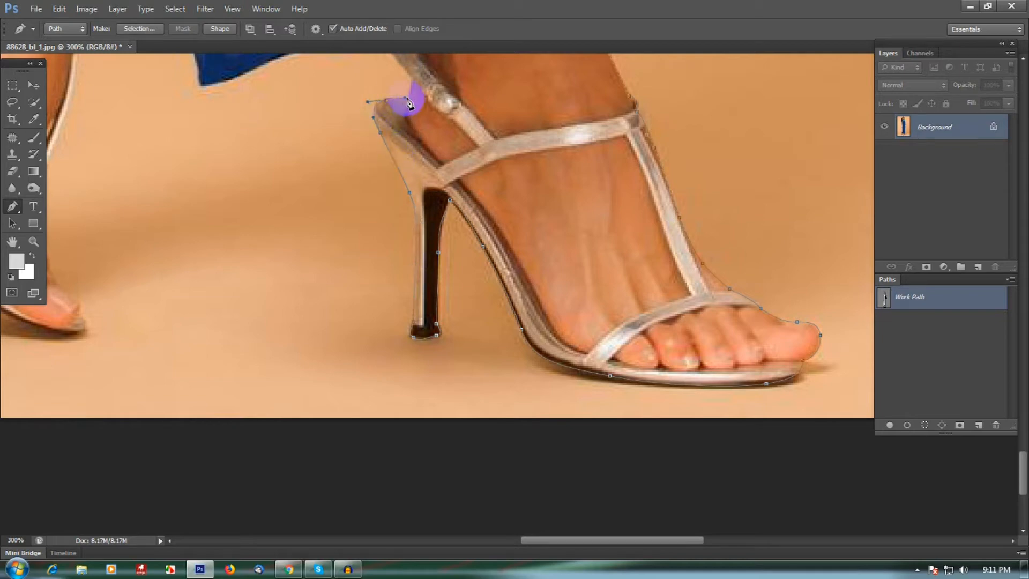
pyautogui.scroll(3, 417, 103)
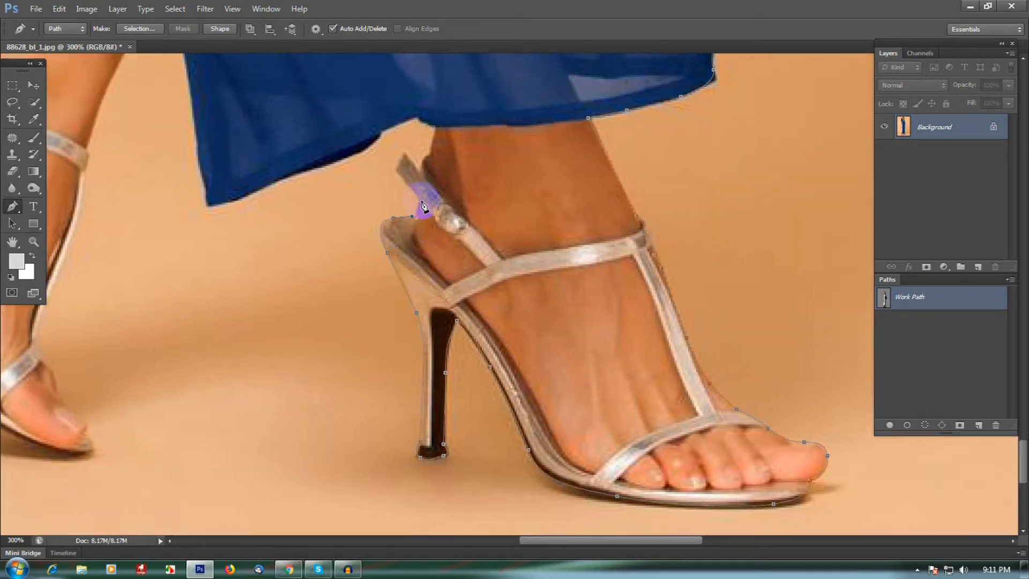
pyautogui.moveTo(414, 164); pyautogui.dragTo(401, 126)
pyautogui.click(437, 127)
pyautogui.click(379, 131)
pyautogui.moveTo(399, 165); pyautogui.dragTo(396, 206)
pyautogui.moveTo(350, 229); pyautogui.dragTo(315, 217)
pyautogui.moveTo(310, 178); pyautogui.dragTo(368, 239)
pyautogui.click(292, 82)
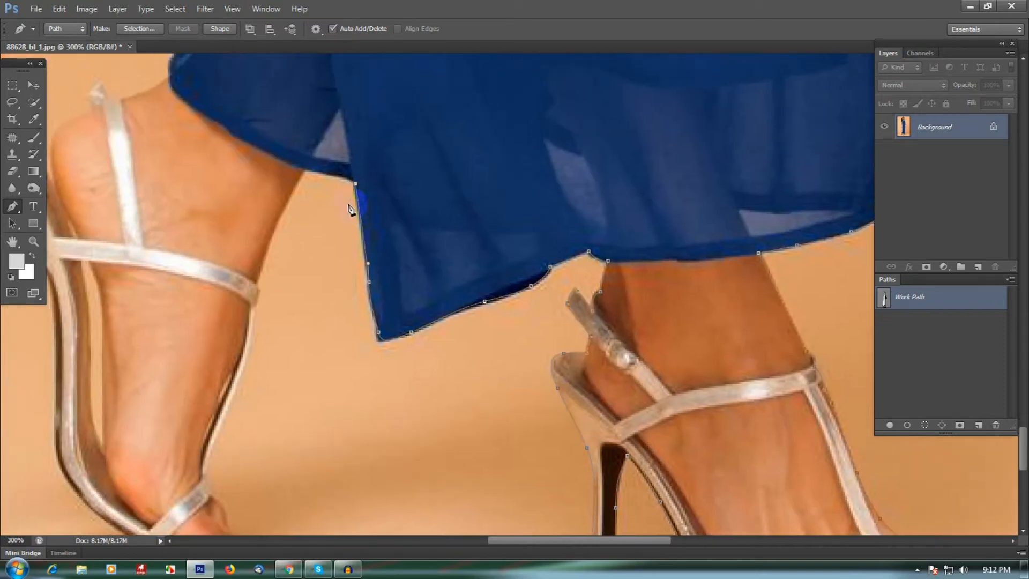
# Trace the second sandal from the dress edge down its inner side to the tip of the stiletto
pyautogui.moveTo(302, 168); pyautogui.dragTo(429, 112)
pyautogui.keyDown('alt'); pyautogui.click(304, 169); pyautogui.keyUp('alt')
pyautogui.moveTo(357, 222); pyautogui.dragTo(399, 136)
pyautogui.moveTo(384, 195); pyautogui.dragTo(373, 229)
pyautogui.moveTo(397, 209)
pyautogui.mouseDown()
pyautogui.moveTo(451, 118)
pyautogui.moveTo(395, 253)
pyautogui.moveTo(408, 238)
pyautogui.mouseUp()
pyautogui.click(398, 220)
pyautogui.moveTo(423, 273)
pyautogui.mouseDown()
pyautogui.moveTo(406, 185)
pyautogui.moveTo(410, 232)
pyautogui.moveTo(435, 216)
pyautogui.moveTo(413, 243)
pyautogui.mouseUp()
pyautogui.moveTo(344, 214)
pyautogui.mouseDown()
pyautogui.moveTo(316, 199)
pyautogui.moveTo(395, 239)
pyautogui.mouseUp()
pyautogui.moveTo(356, 211); pyautogui.dragTo(397, 226)
pyautogui.moveTo(396, 181); pyautogui.dragTo(422, 278)
pyautogui.moveTo(426, 244); pyautogui.dragTo(367, 245)
pyautogui.moveTo(316, 306); pyautogui.dragTo(318, 325)
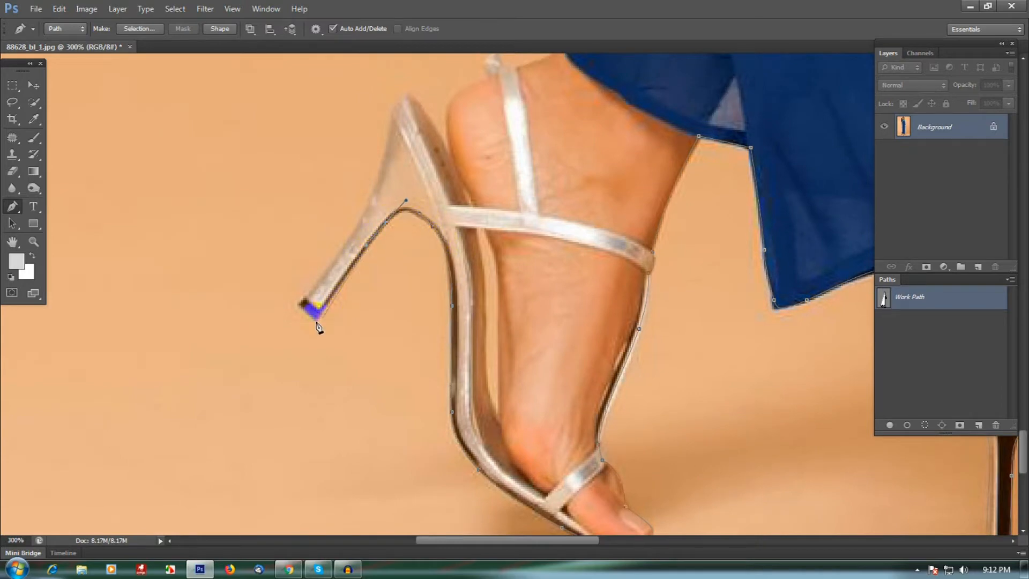
# Trace around the heel tip and up the back of the stiletto to the top of the heel counter
pyautogui.click(299, 302)
pyautogui.moveTo(330, 269); pyautogui.dragTo(350, 242)
pyautogui.moveTo(385, 154); pyautogui.dragTo(412, 98)
pyautogui.click(428, 114)
pyautogui.moveTo(474, 203); pyautogui.dragTo(447, 130)
pyautogui.scroll(1, 420, 172)
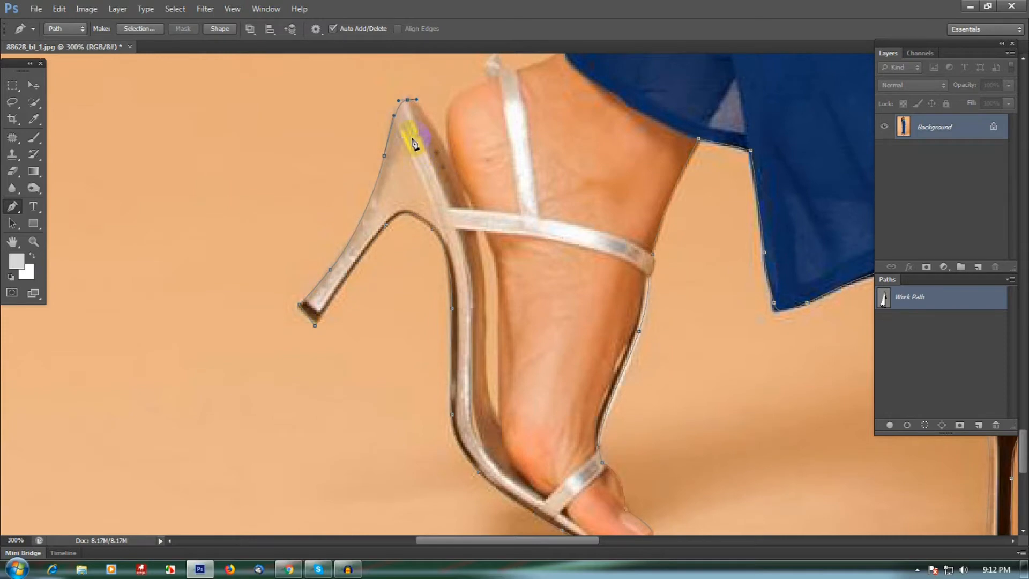
pyautogui.moveTo(396, 100); pyautogui.dragTo(396, 100)
pyautogui.moveTo(450, 158); pyautogui.dragTo(505, 209)
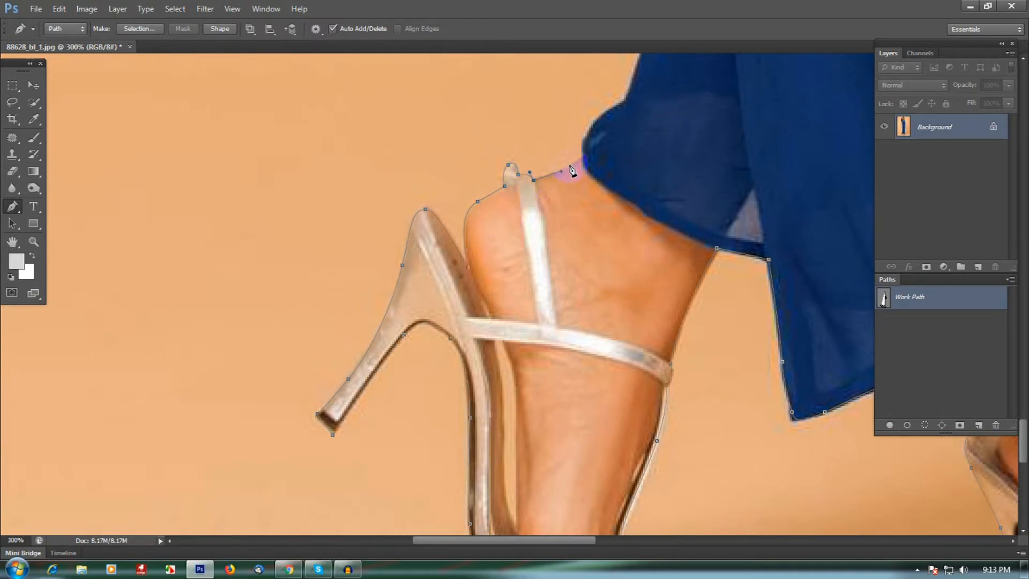
# Continue the path up the back of the ankle and along the dress's left side edge with curved anchors
pyautogui.moveTo(590, 155); pyautogui.dragTo(603, 224)
pyautogui.moveTo(600, 180); pyautogui.dragTo(614, 139)
pyautogui.moveTo(605, 203); pyautogui.dragTo(579, 344)
pyautogui.moveTo(614, 229); pyautogui.dragTo(652, 326)
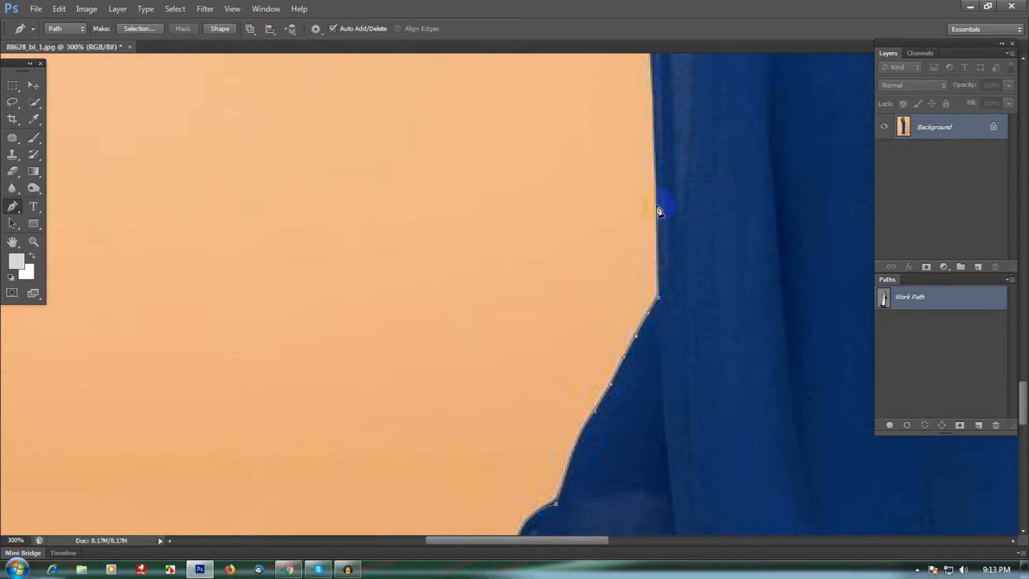
pyautogui.moveTo(656, 162); pyautogui.dragTo(664, 393)
pyautogui.click(660, 273)
pyautogui.click(653, 215)
pyautogui.click(647, 156)
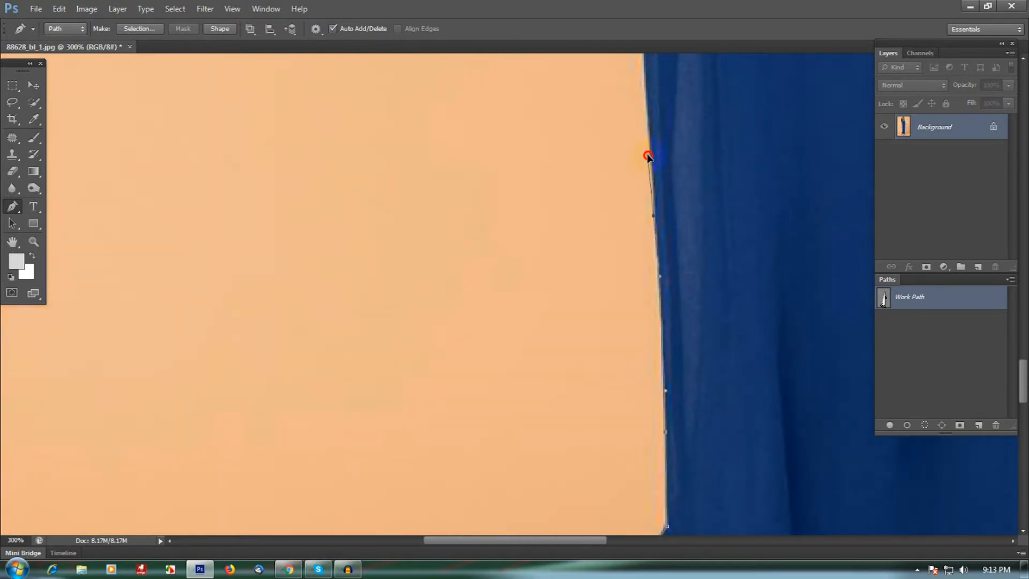
pyautogui.moveTo(659, 172); pyautogui.dragTo(654, 356)
pyautogui.click(646, 218)
pyautogui.click(645, 170)
pyautogui.moveTo(651, 185); pyautogui.dragTo(657, 360)
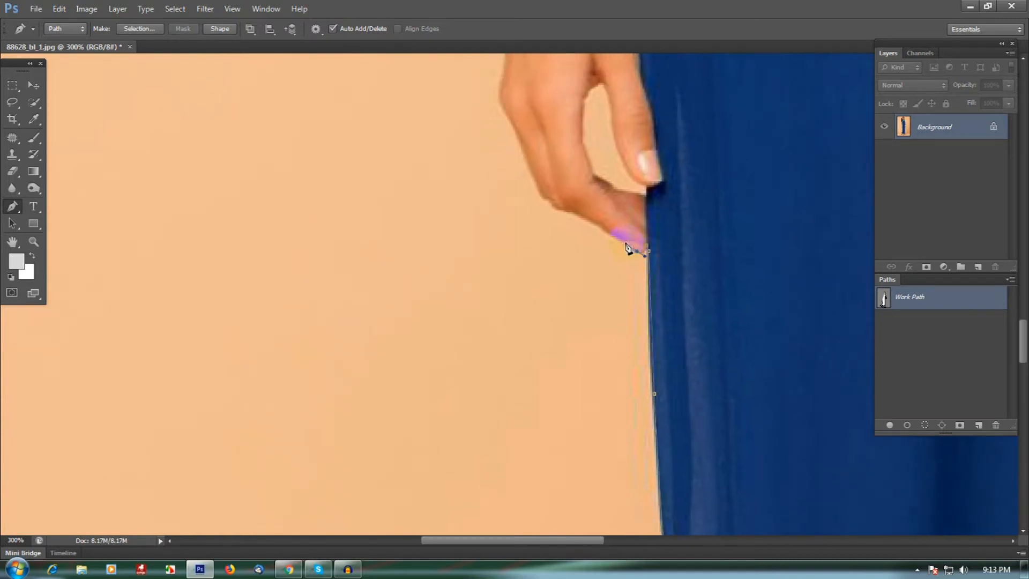
# Trace around the fingertips and up the outer edge of the hand to the bracelet
pyautogui.click(571, 216)
pyautogui.moveTo(585, 261); pyautogui.dragTo(630, 314)
pyautogui.click(600, 262)
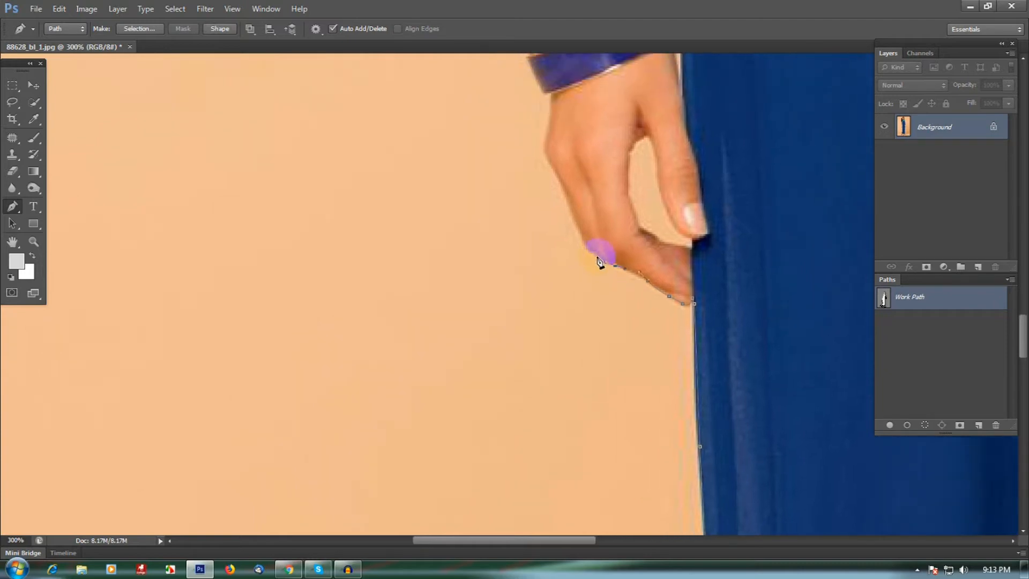
pyautogui.moveTo(577, 219); pyautogui.dragTo(603, 273)
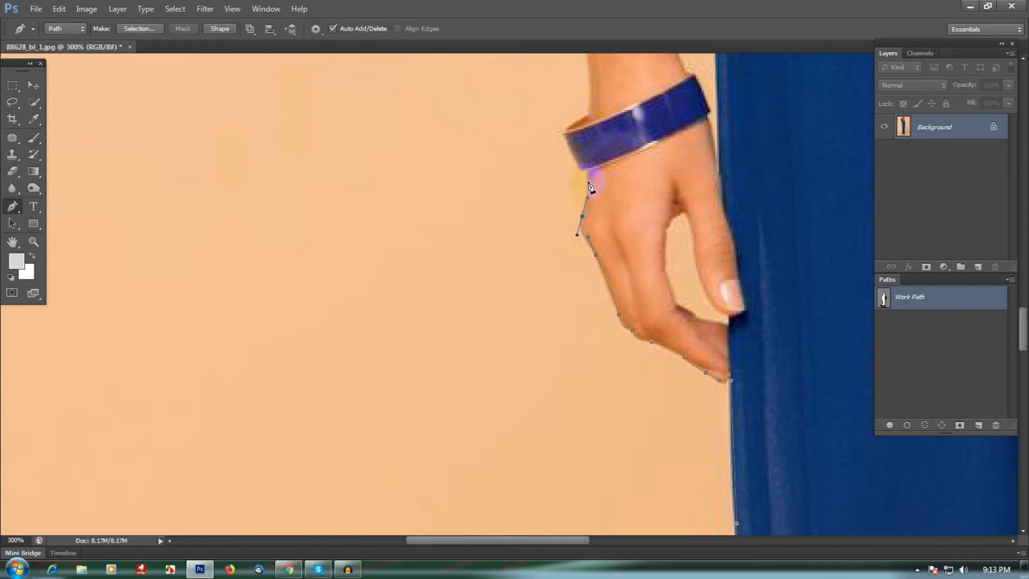
pyautogui.moveTo(580, 172); pyautogui.dragTo(619, 239)
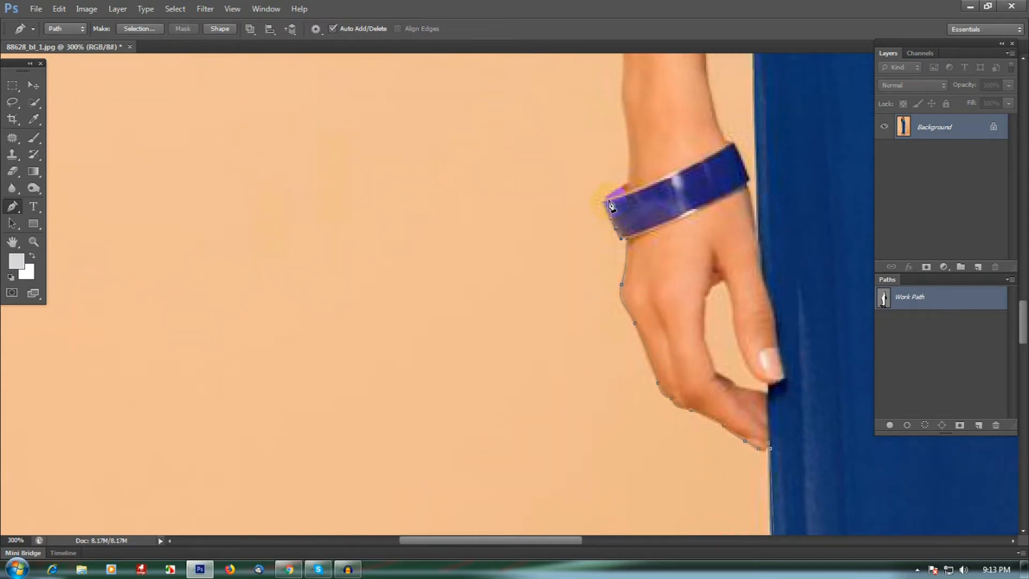
# Trace around the outer edge of the bracelet and continue up the wrist
pyautogui.moveTo(629, 182); pyautogui.dragTo(632, 324)
pyautogui.moveTo(629, 221); pyautogui.dragTo(618, 374)
pyautogui.moveTo(605, 203); pyautogui.dragTo(593, 133)
pyautogui.moveTo(593, 133); pyautogui.dragTo(628, 407)
pyautogui.moveTo(614, 217); pyautogui.dragTo(632, 387)
pyautogui.moveTo(628, 288); pyautogui.dragTo(630, 266)
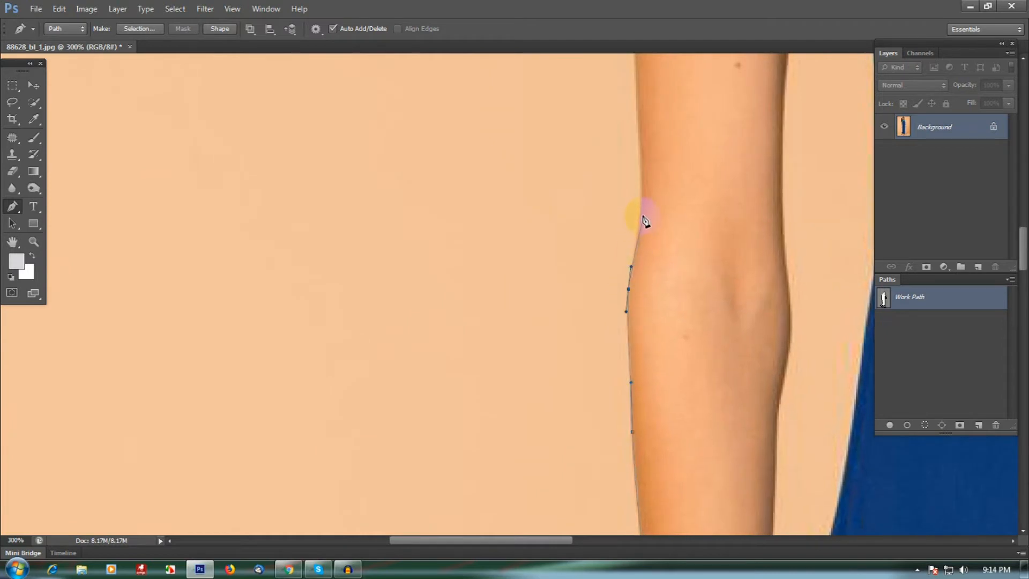
# Continue the path up the outer edge of the forearm, elbow and upper arm
pyautogui.moveTo(644, 203); pyautogui.dragTo(640, 244)
pyautogui.moveTo(660, 311); pyautogui.dragTo(671, 514)
pyautogui.click(647, 237)
pyautogui.click(644, 186)
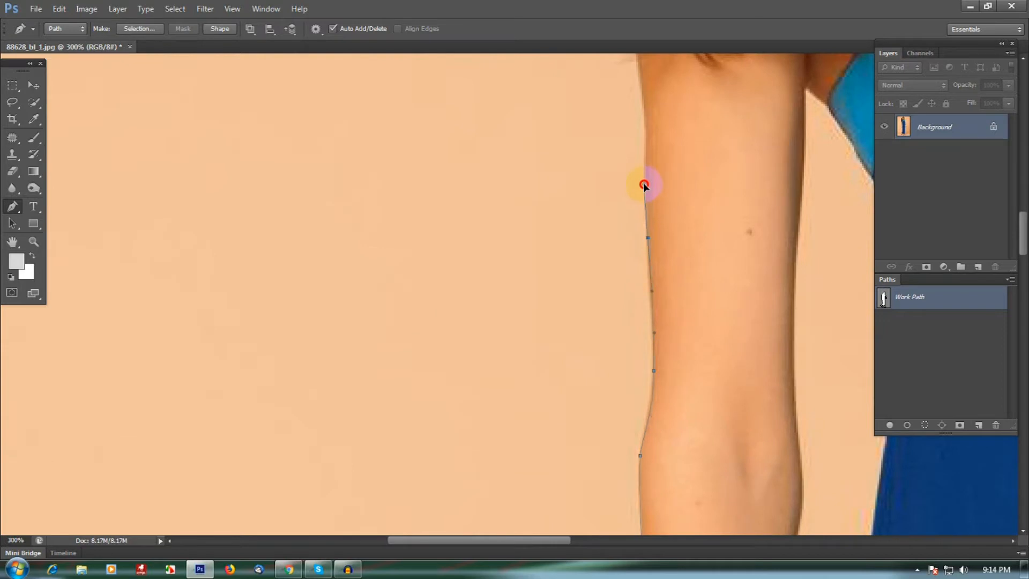
pyautogui.moveTo(644, 177); pyautogui.dragTo(649, 355)
pyautogui.click(649, 310)
pyautogui.click(646, 273)
pyautogui.click(640, 211)
pyautogui.click(634, 187)
pyautogui.moveTo(639, 190); pyautogui.dragTo(643, 226)
pyautogui.keyDown('ctrl'); pyautogui.click(651, 328); pyautogui.keyUp('ctrl')
pyautogui.moveTo(658, 355); pyautogui.dragTo(652, 317)
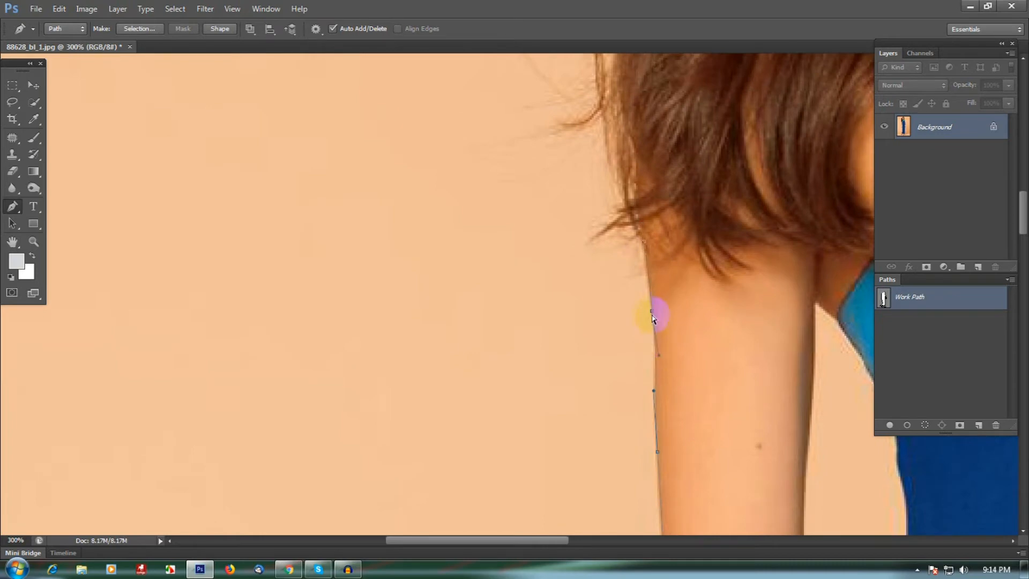
# Trace loosely around the outer edge of the hair over the head and down to the opposite shoulder
pyautogui.moveTo(647, 236); pyautogui.dragTo(671, 357)
pyautogui.moveTo(655, 263); pyautogui.dragTo(645, 215)
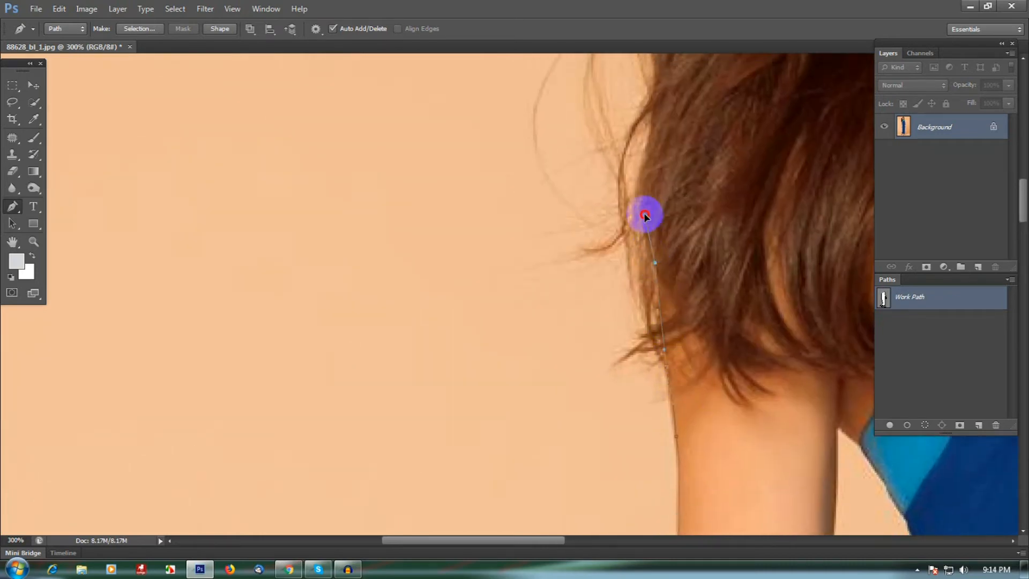
pyautogui.moveTo(660, 174); pyautogui.dragTo(637, 344)
pyautogui.moveTo(636, 304); pyautogui.dragTo(639, 261)
pyautogui.hotkey('ctrl', '-')
pyautogui.moveTo(652, 201); pyautogui.dragTo(642, 289)
pyautogui.moveTo(637, 236); pyautogui.dragTo(635, 215)
pyautogui.moveTo(641, 201); pyautogui.dragTo(606, 365)
pyautogui.moveTo(624, 293); pyautogui.dragTo(642, 265)
pyautogui.moveTo(678, 200); pyautogui.dragTo(475, 343)
pyautogui.moveTo(604, 186); pyautogui.dragTo(649, 180)
pyautogui.moveTo(716, 246); pyautogui.dragTo(747, 284)
pyautogui.moveTo(796, 382); pyautogui.dragTo(760, 272)
pyautogui.moveTo(751, 314); pyautogui.dragTo(745, 400)
pyautogui.moveTo(746, 448); pyautogui.dragTo(782, 398)
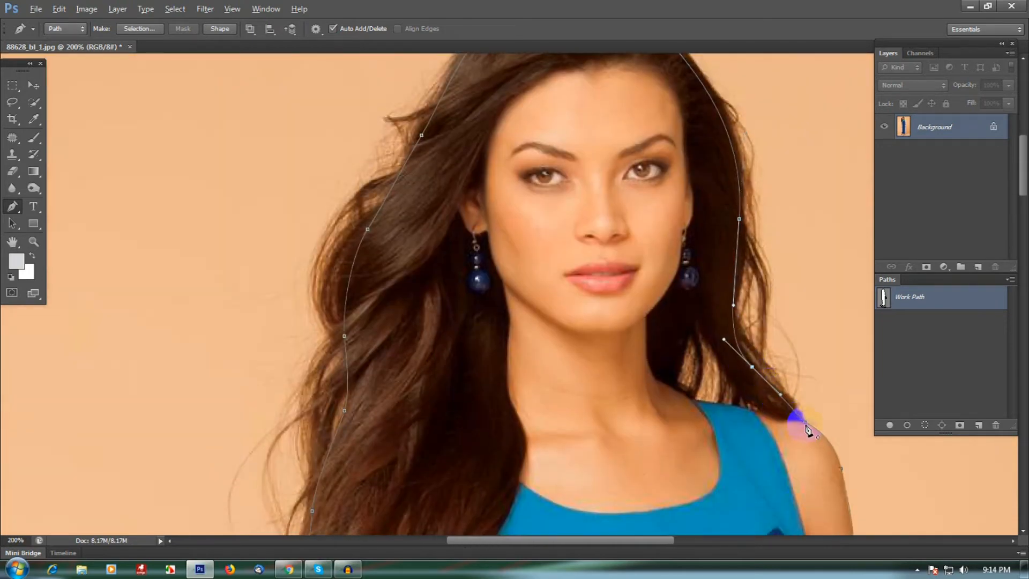
# Trace the background gap between the hair and the neck above the dress strap
pyautogui.click(805, 423)
pyautogui.moveTo(798, 442); pyautogui.dragTo(737, 345)
pyautogui.click(615, 285)
pyautogui.click(628, 230)
pyautogui.moveTo(642, 228); pyautogui.dragTo(652, 237)
pyautogui.moveTo(698, 314); pyautogui.dragTo(672, 305)
pyautogui.click(633, 301)
pyautogui.moveTo(615, 285); pyautogui.dragTo(600, 280)
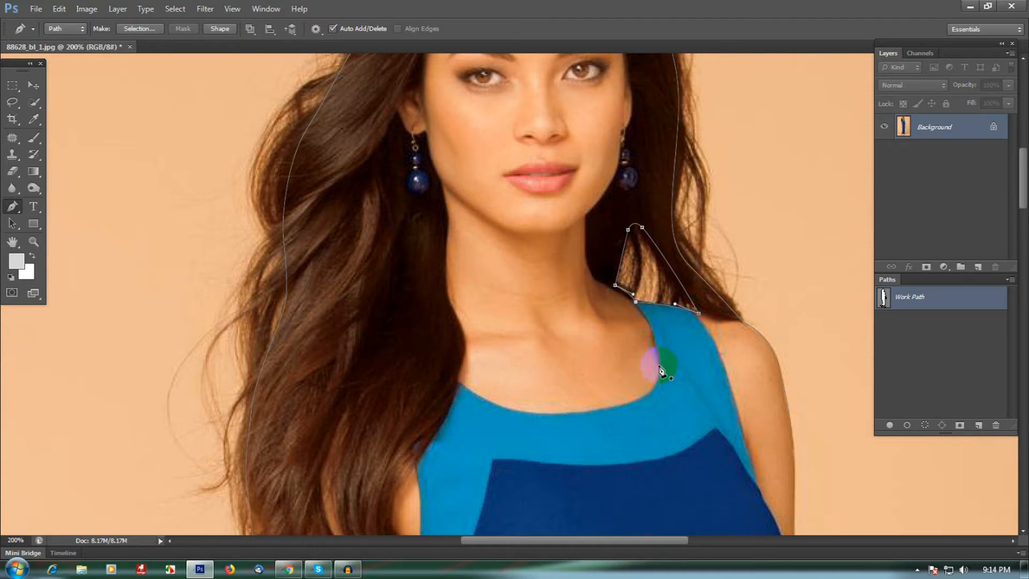
# Trace from the bracelet up the inner edge of the wrist and forearm to the elbow
pyautogui.moveTo(651, 430); pyautogui.dragTo(638, 271)
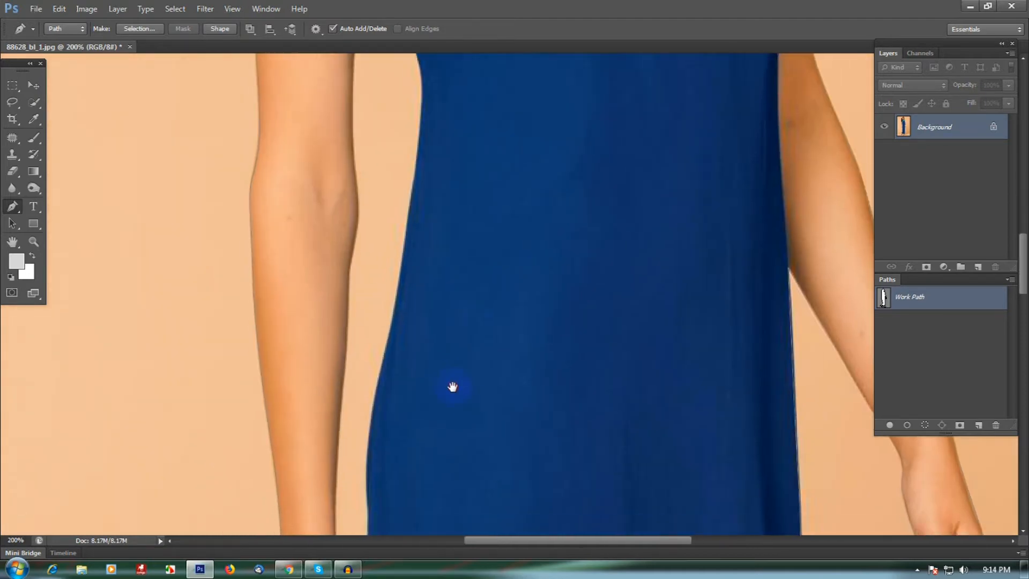
pyautogui.moveTo(452, 385); pyautogui.dragTo(547, 155)
pyautogui.keyDown('ctrl'); pyautogui.click(471, 393); pyautogui.keyUp('ctrl')
pyautogui.click(459, 408)
pyautogui.click(453, 363)
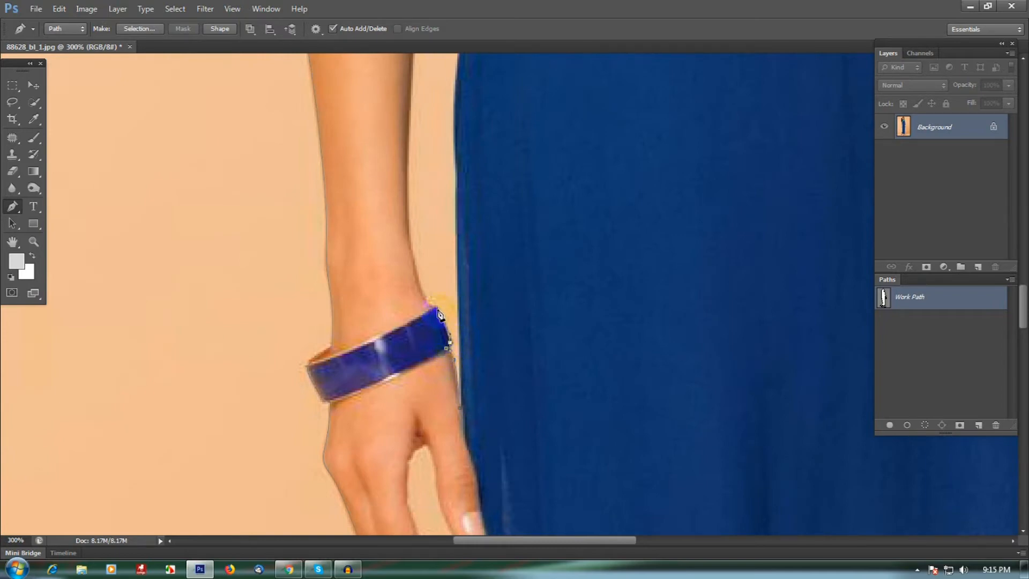
pyautogui.click(417, 282)
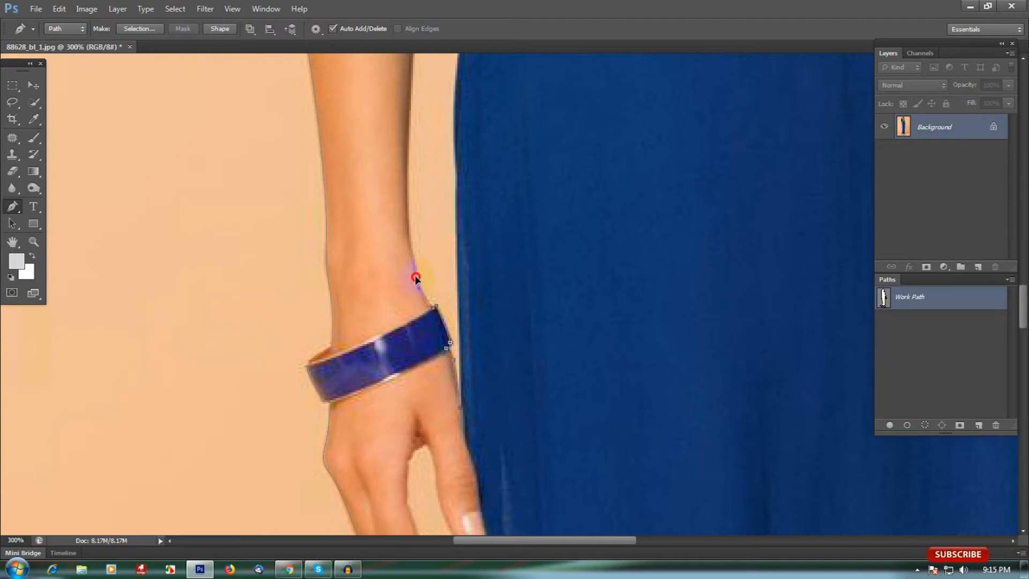
pyautogui.moveTo(414, 271); pyautogui.dragTo(438, 338)
pyautogui.moveTo(437, 255)
pyautogui.mouseDown()
pyautogui.moveTo(439, 358)
pyautogui.moveTo(441, 274)
pyautogui.mouseUp()
pyautogui.moveTo(448, 233); pyautogui.dragTo(450, 382)
pyautogui.moveTo(456, 324); pyautogui.dragTo(460, 404)
pyautogui.moveTo(465, 331); pyautogui.dragTo(492, 346)
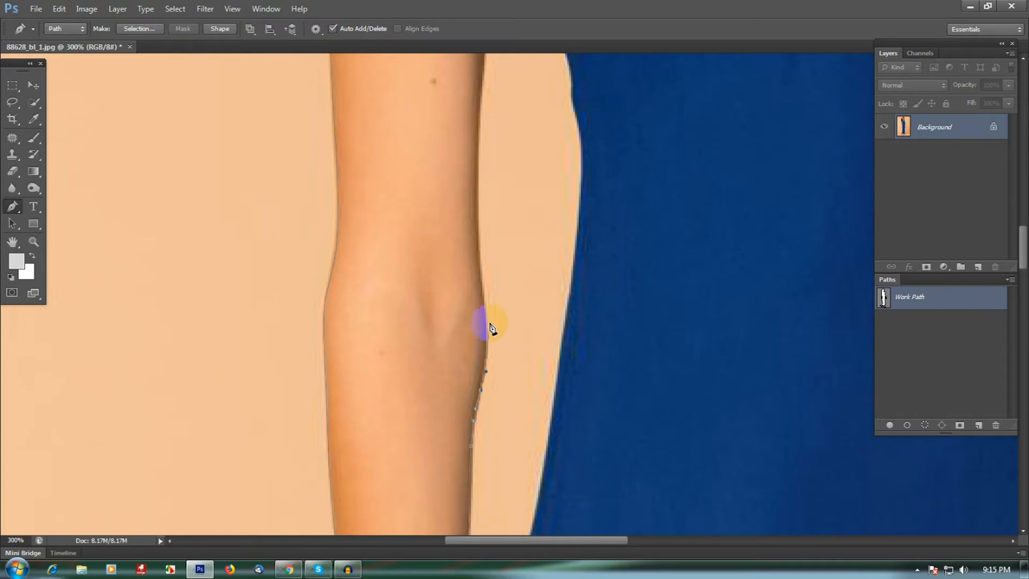
# Continue up the inner edge of the upper arm to the armpit and along the dress's armhole
pyautogui.moveTo(481, 285); pyautogui.dragTo(486, 368)
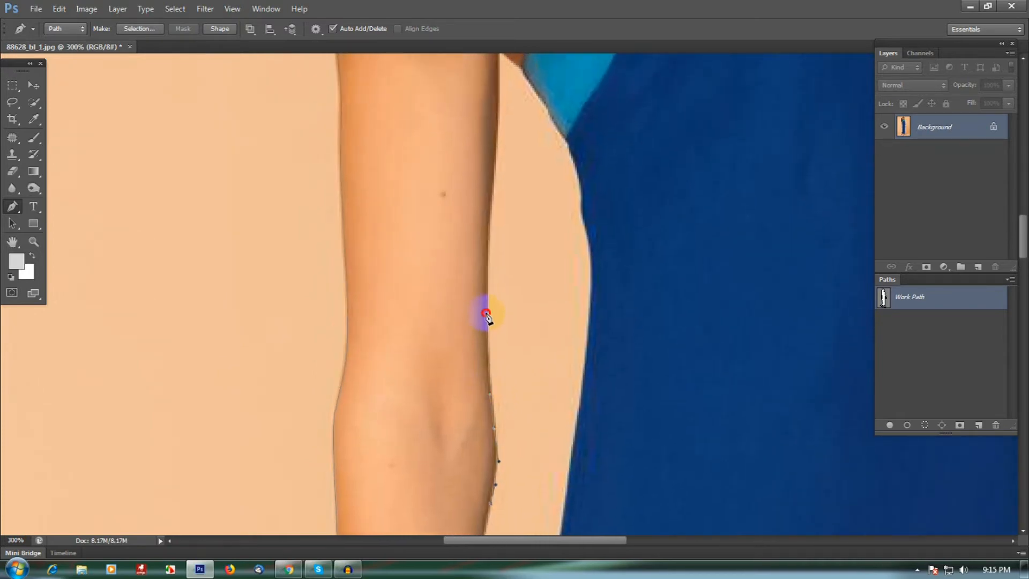
pyautogui.moveTo(487, 278); pyautogui.dragTo(510, 423)
pyautogui.moveTo(506, 357); pyautogui.dragTo(510, 318)
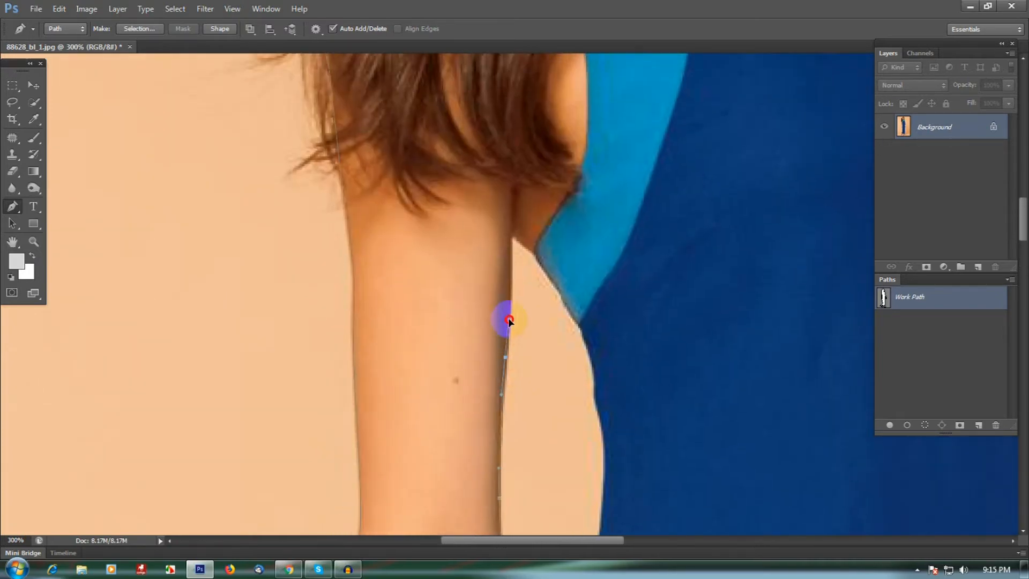
pyautogui.moveTo(511, 238); pyautogui.dragTo(529, 248)
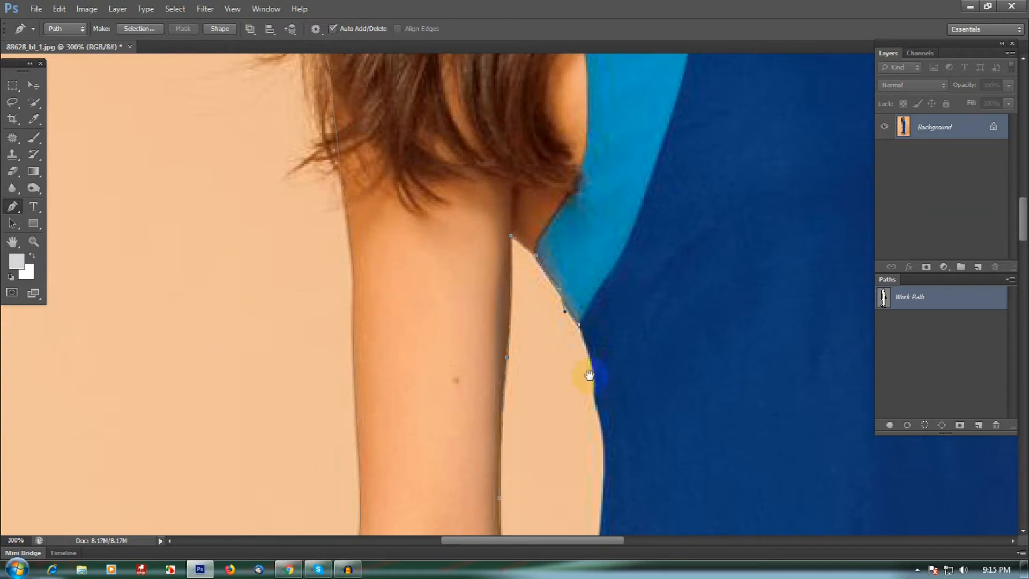
# Trace the side edge of the dress downward with curved anchors toward the hand
pyautogui.moveTo(588, 375); pyautogui.dragTo(569, 283)
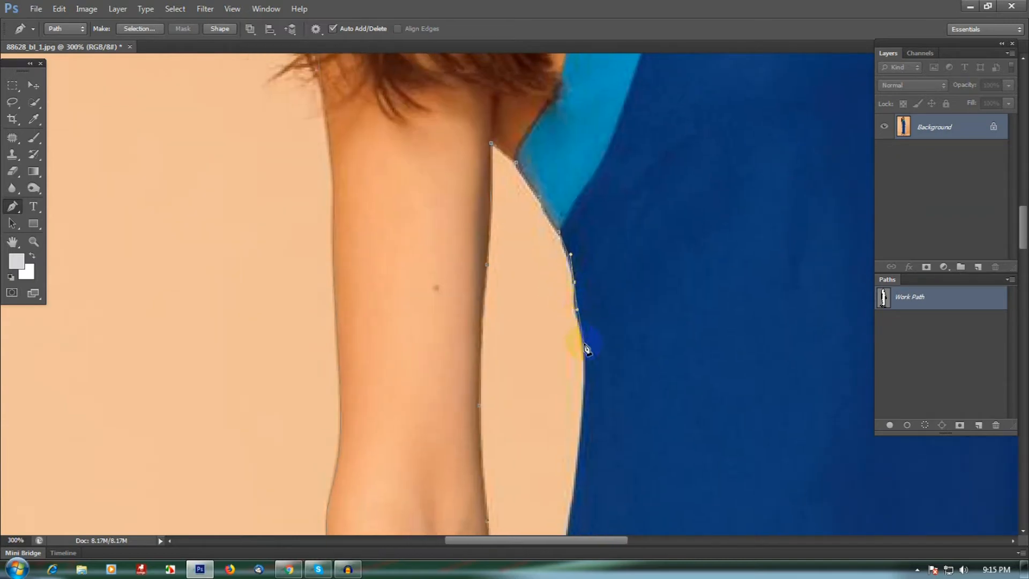
pyautogui.moveTo(587, 374); pyautogui.dragTo(589, 378)
pyautogui.moveTo(594, 336); pyautogui.dragTo(601, 211)
pyautogui.moveTo(580, 385); pyautogui.dragTo(609, 220)
pyautogui.moveTo(572, 326); pyautogui.dragTo(570, 335)
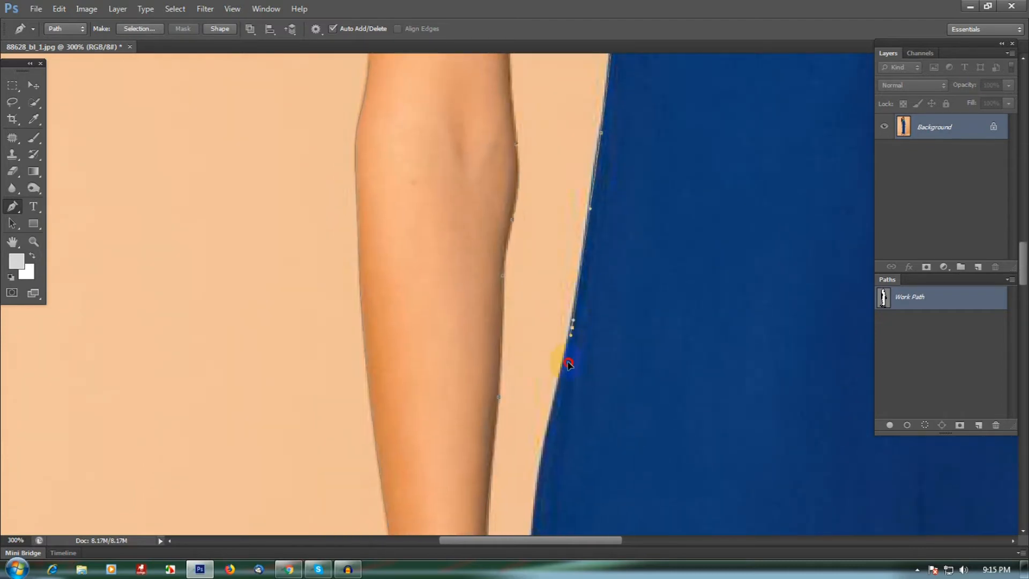
pyautogui.moveTo(562, 386); pyautogui.dragTo(565, 394)
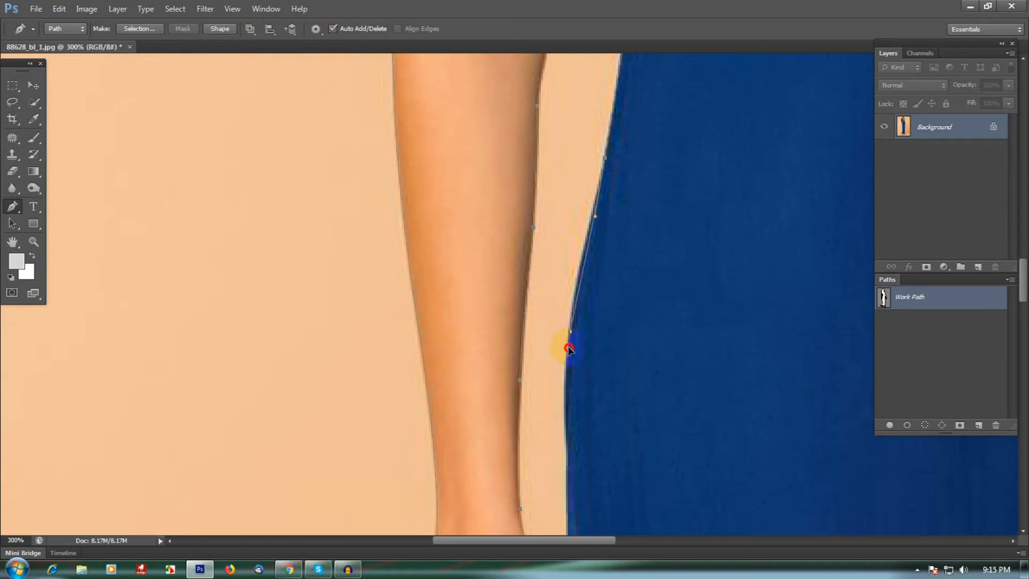
pyautogui.moveTo(566, 384); pyautogui.dragTo(590, 279)
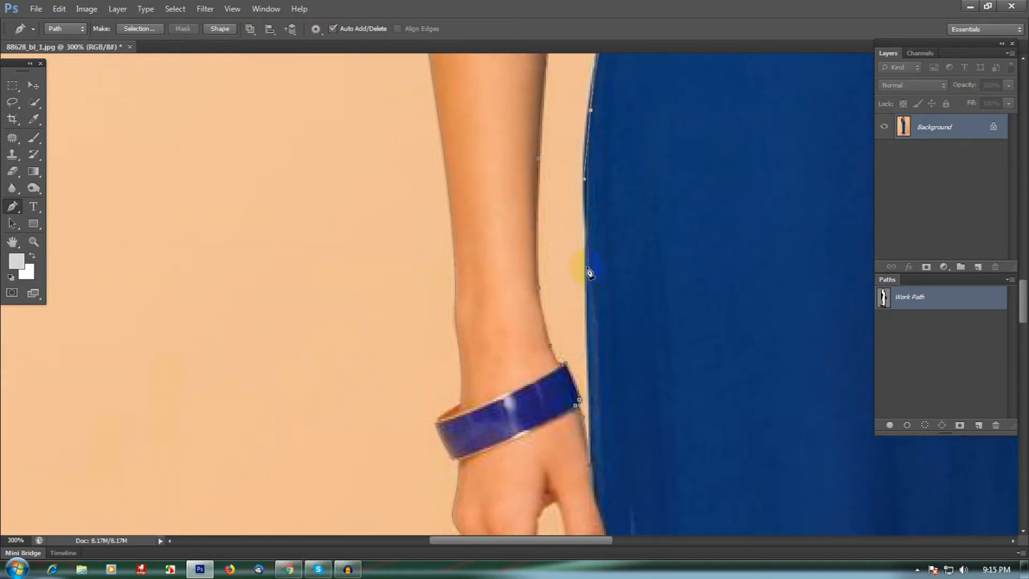
pyautogui.moveTo(595, 425); pyautogui.dragTo(610, 288)
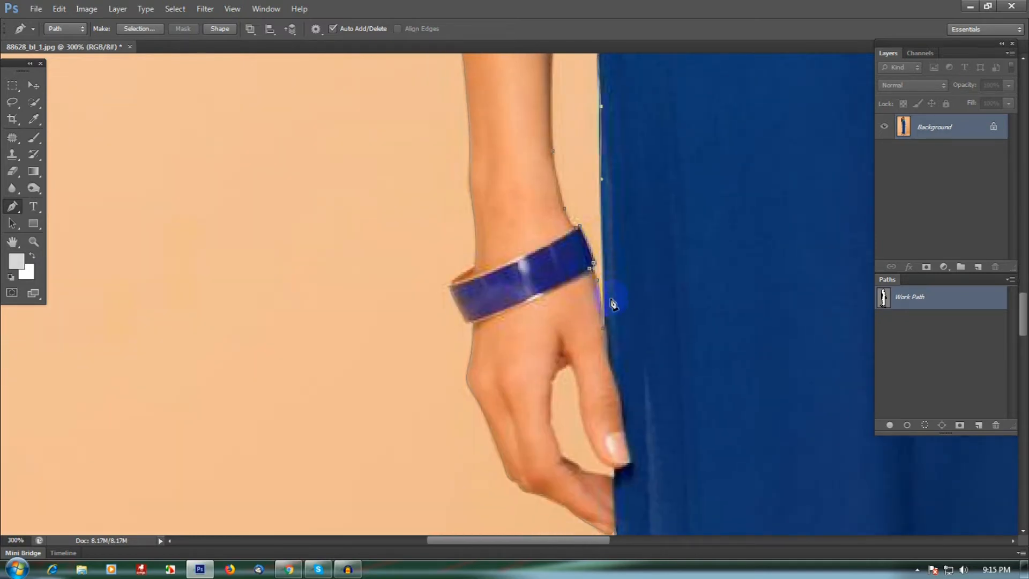
# Trace down the dress edge beside the hand and around the fingertips with curved anchors
pyautogui.click(604, 328)
pyautogui.moveTo(611, 328); pyautogui.dragTo(602, 246)
pyautogui.moveTo(612, 406); pyautogui.dragTo(605, 294)
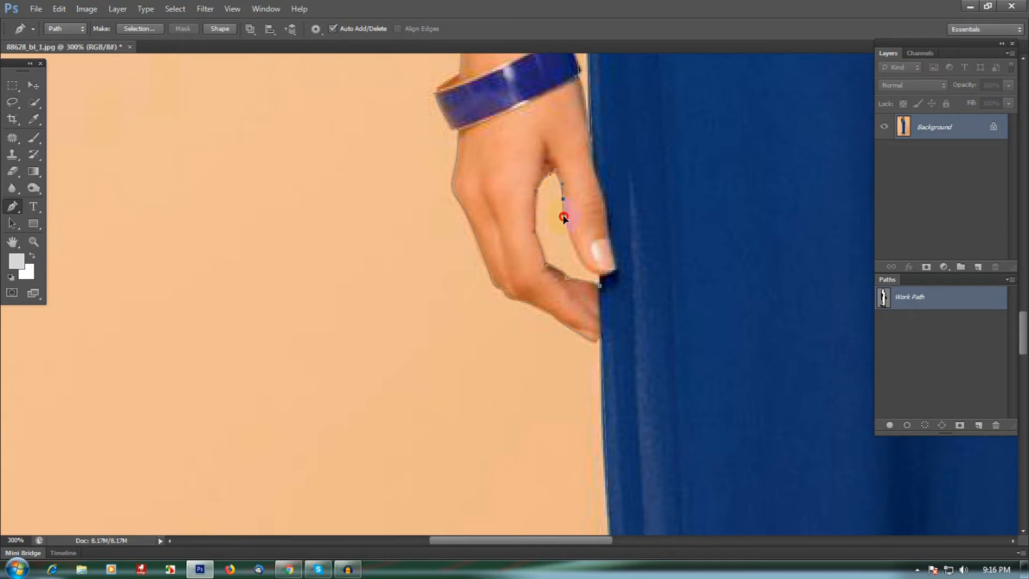
pyautogui.click(598, 279)
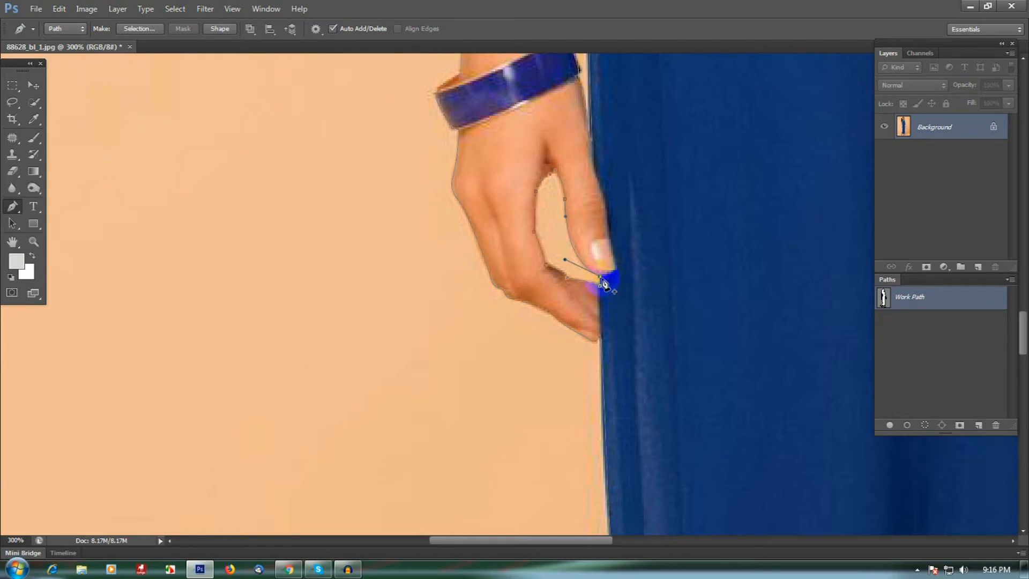
pyautogui.keyDown('ctrl'); pyautogui.click(635, 271); pyautogui.keyUp('ctrl')
pyautogui.moveTo(646, 305); pyautogui.dragTo(599, 204)
# Trace the background gap between the shoe's heel strap and the back of the foot
pyautogui.scroll(-1, 600, 214)
pyautogui.moveTo(635, 456); pyautogui.dragTo(616, 335)
pyautogui.moveTo(633, 429); pyautogui.dragTo(615, 287)
pyautogui.moveTo(678, 455); pyautogui.dragTo(655, 260)
pyautogui.scroll(2, 377, 277)
pyautogui.moveTo(360, 284); pyautogui.dragTo(435, 275)
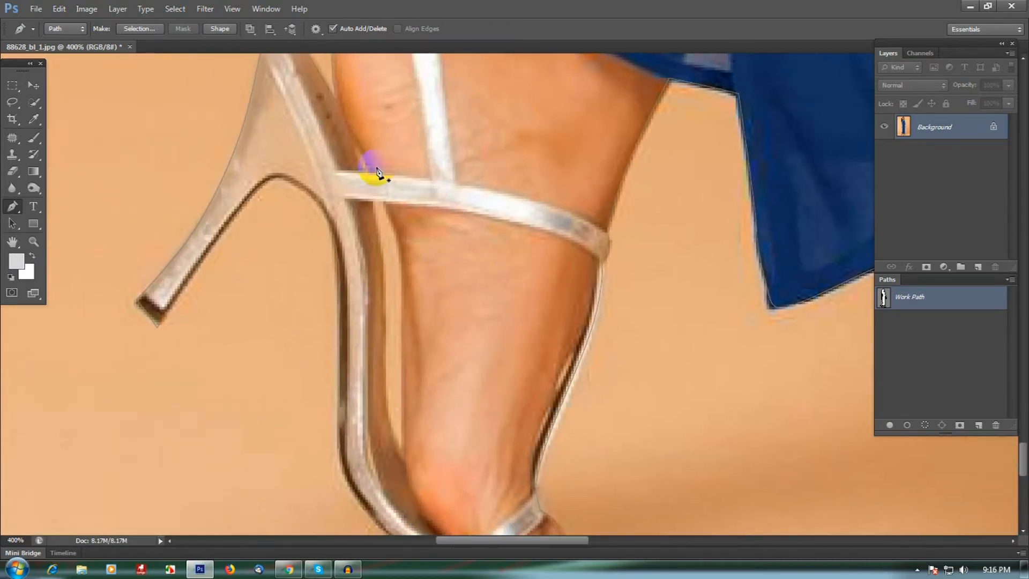
pyautogui.moveTo(360, 156); pyautogui.dragTo(366, 172)
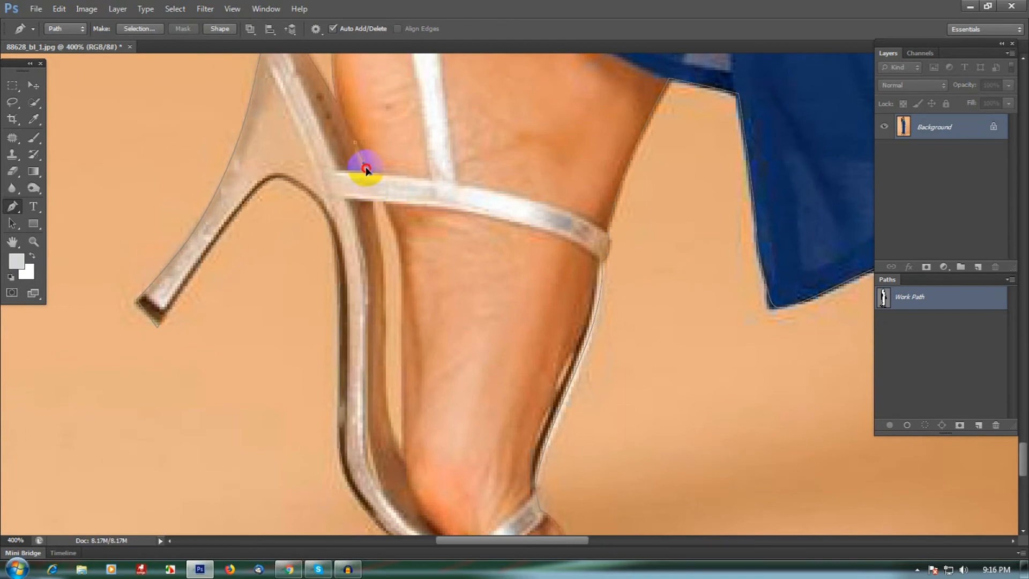
pyautogui.click(356, 145)
pyautogui.click(378, 198)
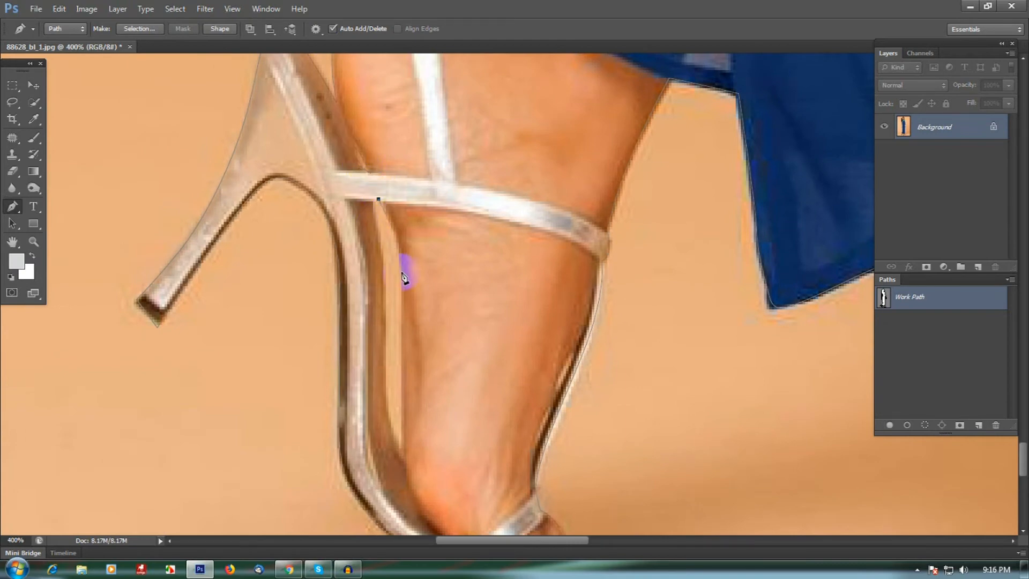
pyautogui.moveTo(405, 375); pyautogui.dragTo(420, 256)
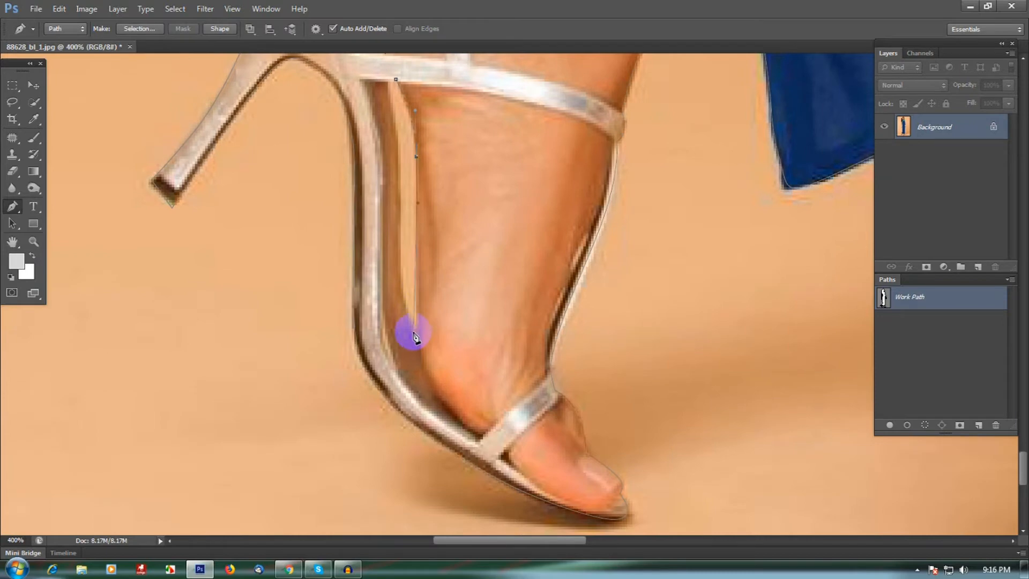
pyautogui.moveTo(418, 346); pyautogui.dragTo(408, 338)
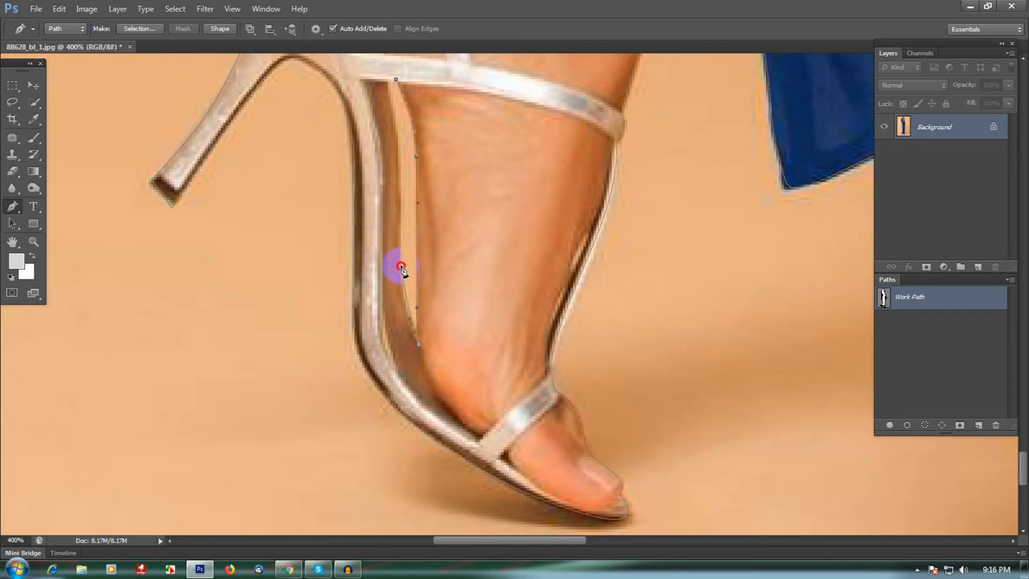
pyautogui.moveTo(400, 234); pyautogui.dragTo(425, 329)
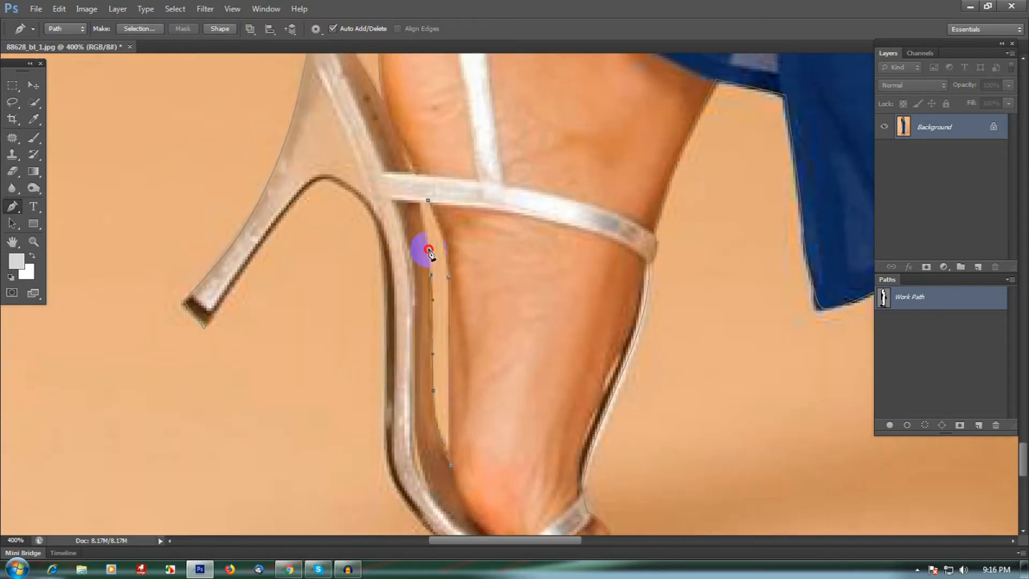
# Close the heel-strap gap and trace along the front of the instep toward the toe strap
pyautogui.click(429, 250)
pyautogui.click(426, 202)
pyautogui.click(428, 201)
pyautogui.moveTo(527, 351); pyautogui.dragTo(420, 230)
pyautogui.scroll(-1, 502, 309)
pyautogui.moveTo(503, 327); pyautogui.dragTo(493, 324)
pyautogui.scroll(1, 474, 327)
pyautogui.click(482, 282)
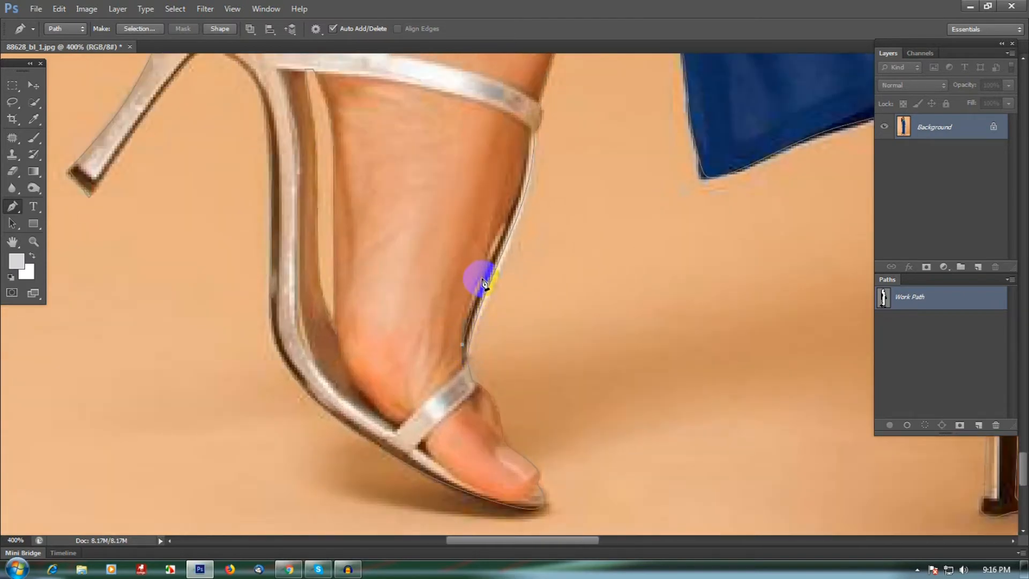
pyautogui.click(464, 347)
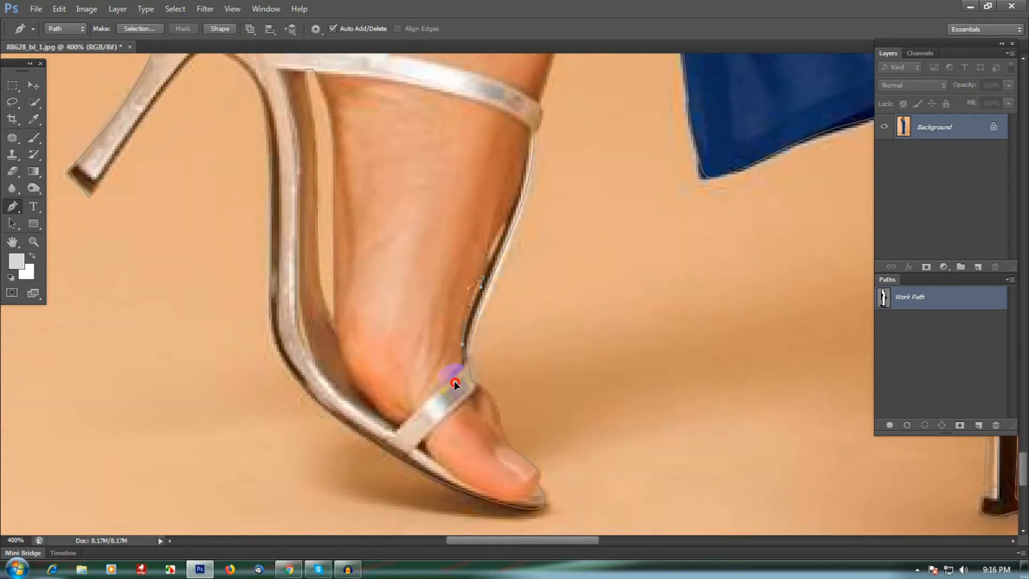
pyautogui.click(491, 263)
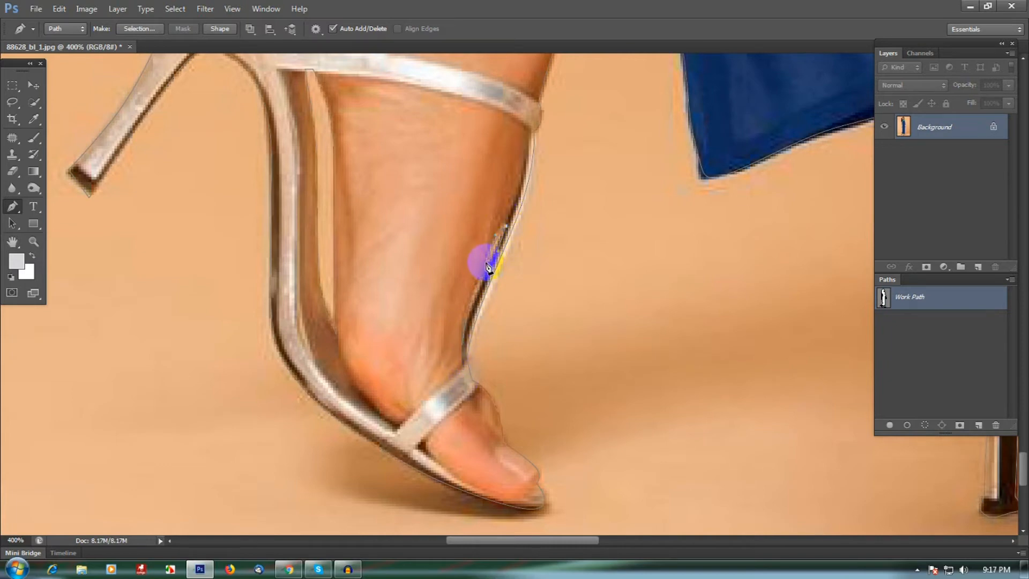
# Finish the path at the feet and save the work path as a named path
pyautogui.scroll(-2, 549, 337)
pyautogui.moveTo(695, 395); pyautogui.dragTo(542, 373)
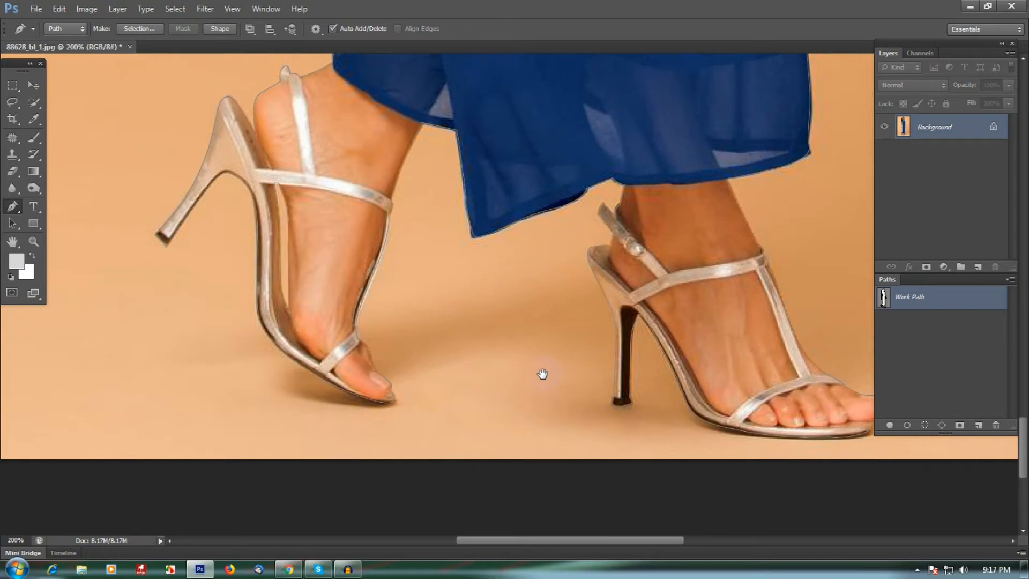
pyautogui.keyDown('ctrl'); pyautogui.click(645, 376); pyautogui.keyUp('ctrl')
pyautogui.moveTo(667, 356); pyautogui.dragTo(574, 336)
pyautogui.keyDown('alt'); pyautogui.click(724, 361); pyautogui.keyUp('alt')
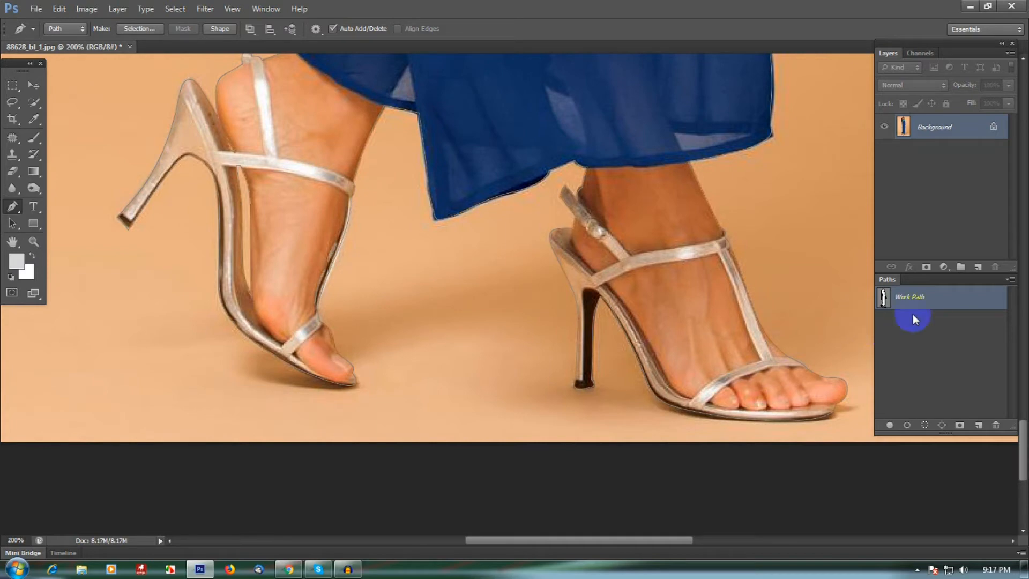
pyautogui.doubleClick(940, 307)
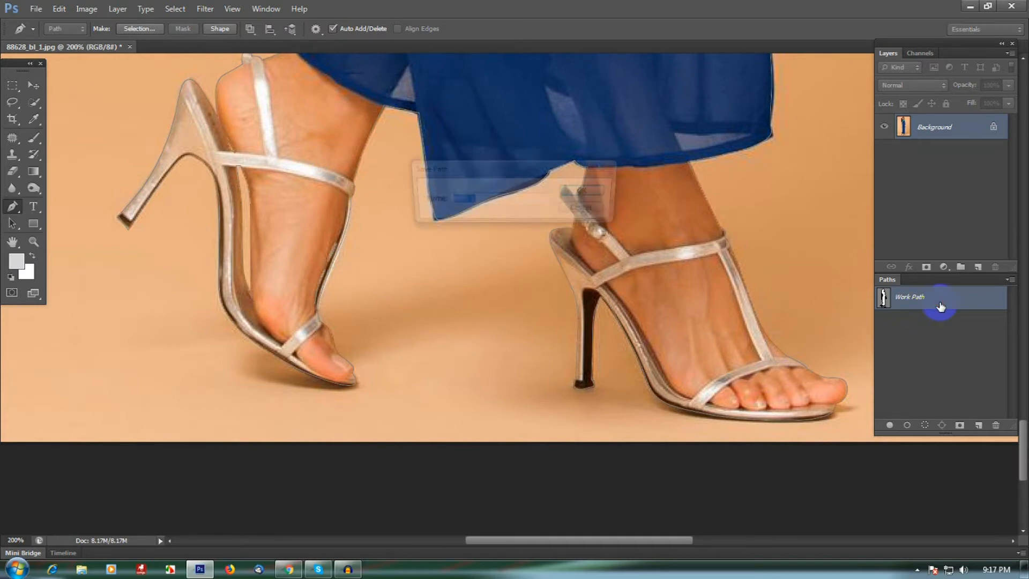
pyautogui.click(584, 191)
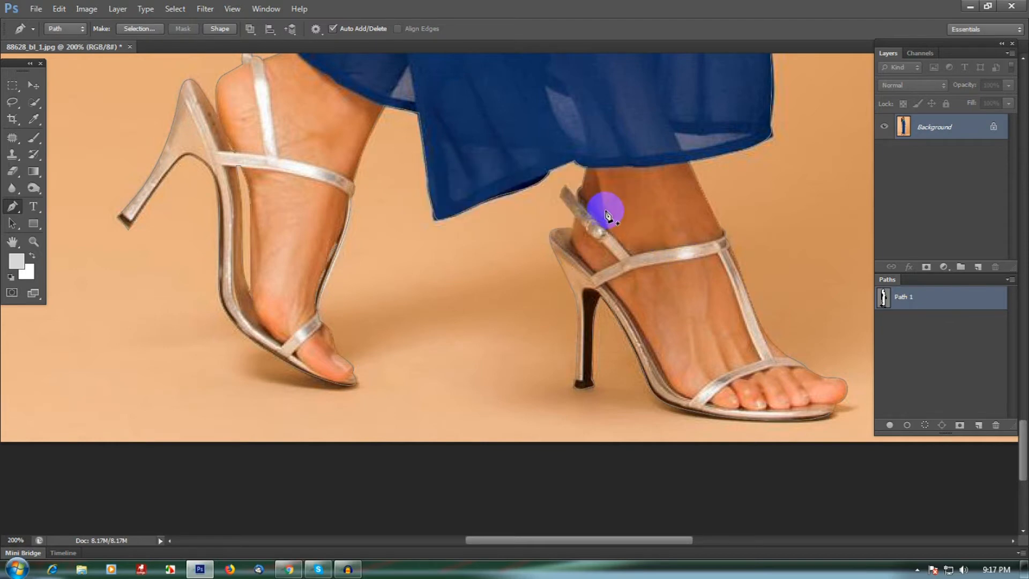
# Review the whole image, then compare the Red, Green and Blue channels for hair-to-background contrast
pyautogui.moveTo(620, 225); pyautogui.dragTo(611, 268)
pyautogui.scroll(-2, 612, 268)
pyautogui.moveTo(627, 189); pyautogui.dragTo(615, 300)
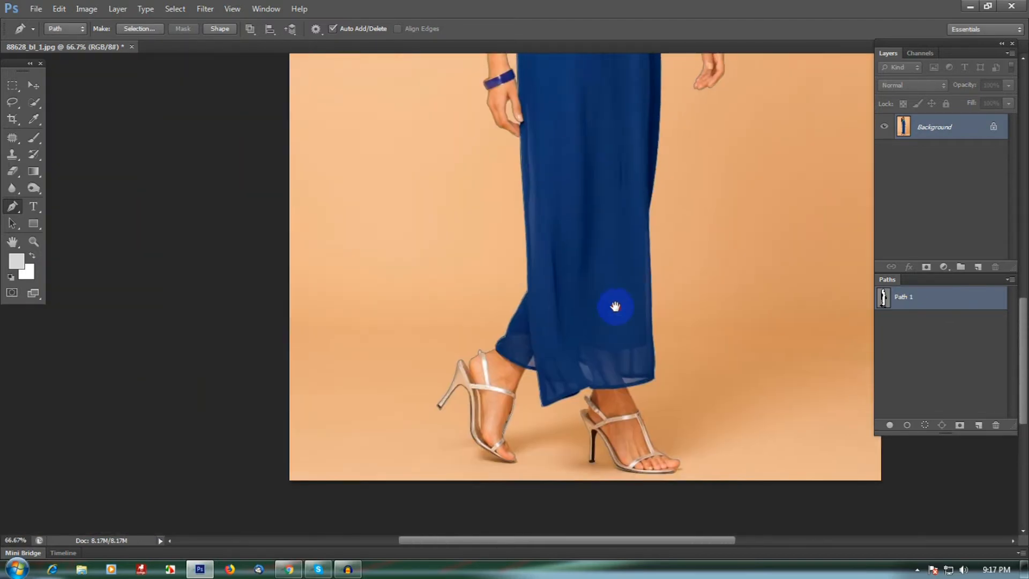
pyautogui.scroll(6, 618, 312)
pyautogui.scroll(3, 627, 297)
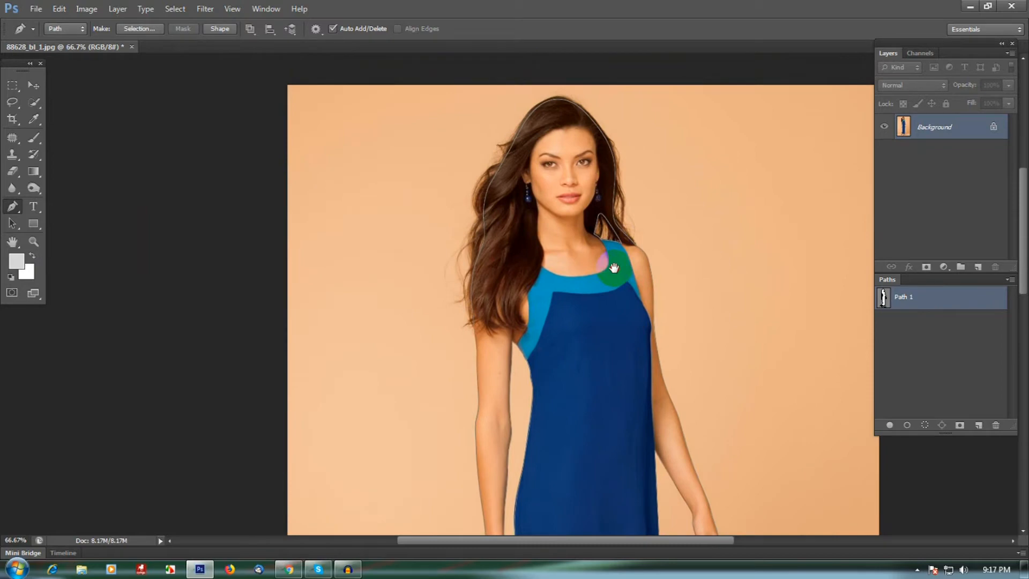
pyautogui.scroll(1, 609, 220)
pyautogui.click(921, 348)
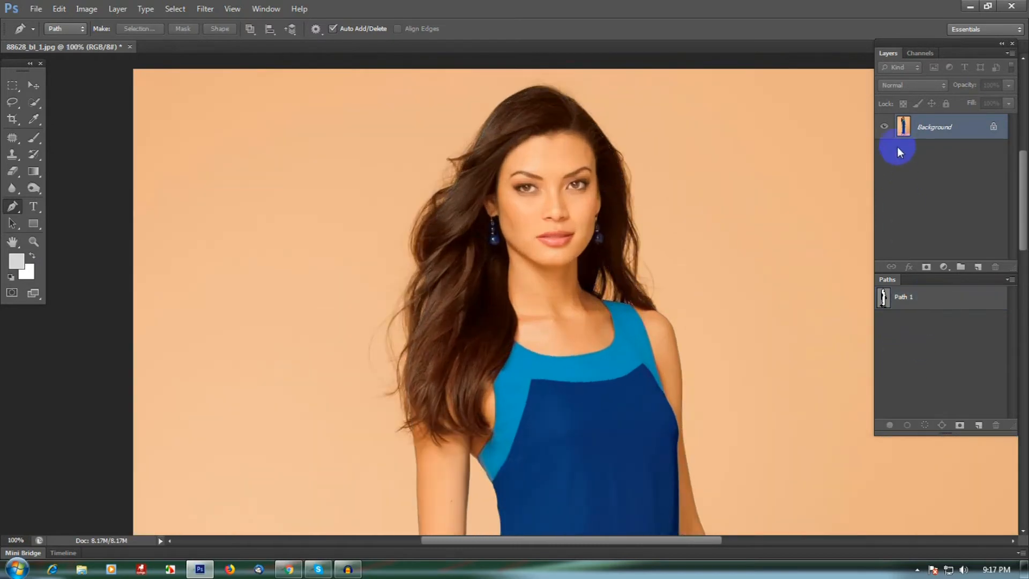
pyautogui.click(922, 56)
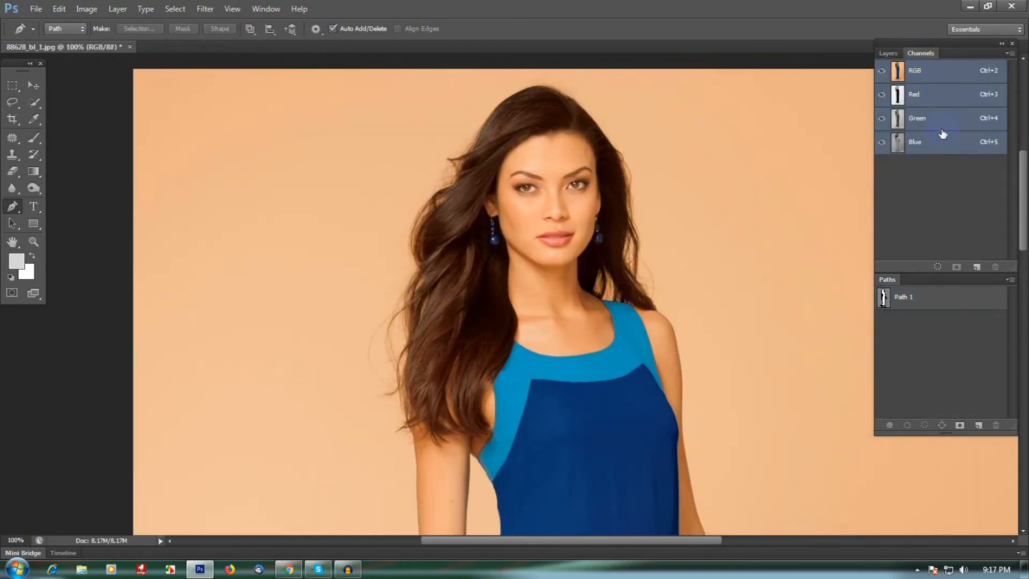
pyautogui.click(944, 151)
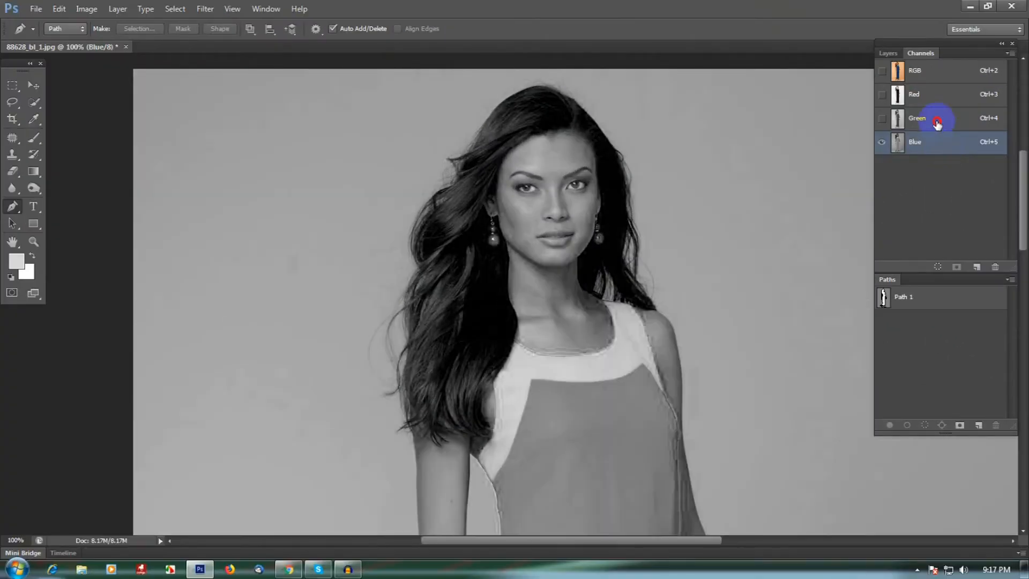
pyautogui.click(936, 122)
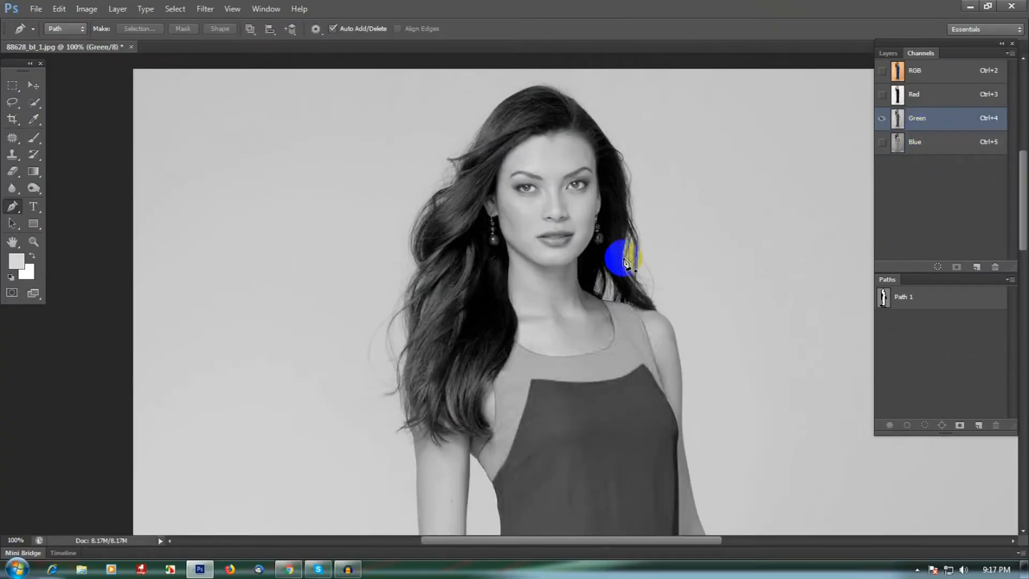
pyautogui.click(938, 101)
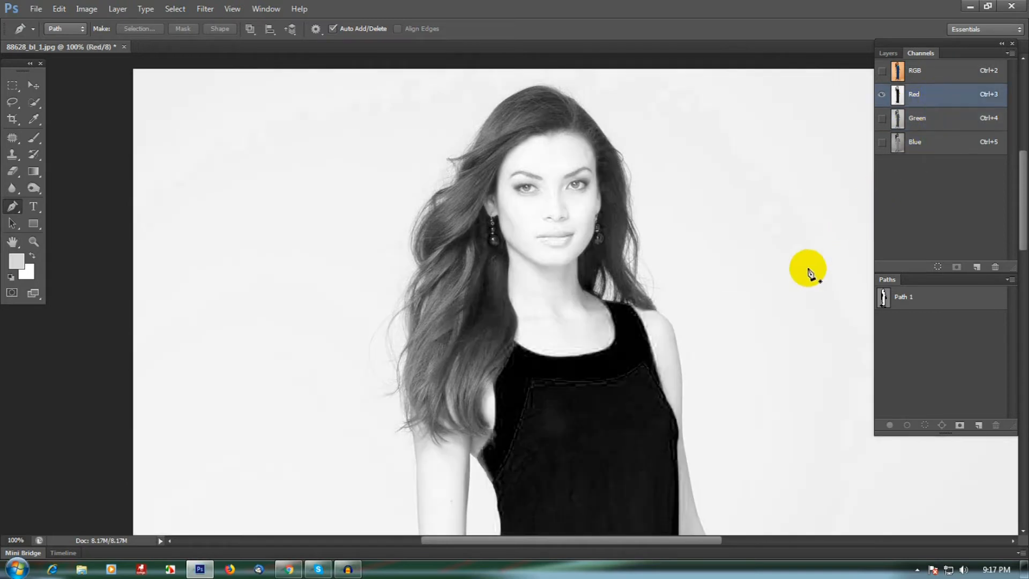
pyautogui.click(937, 125)
pyautogui.click(940, 151)
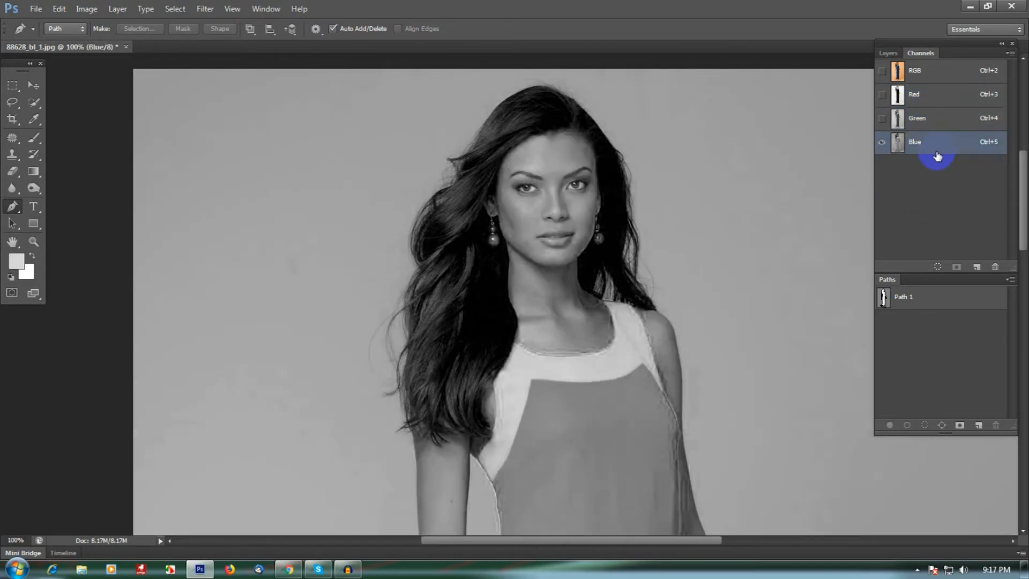
pyautogui.click(941, 126)
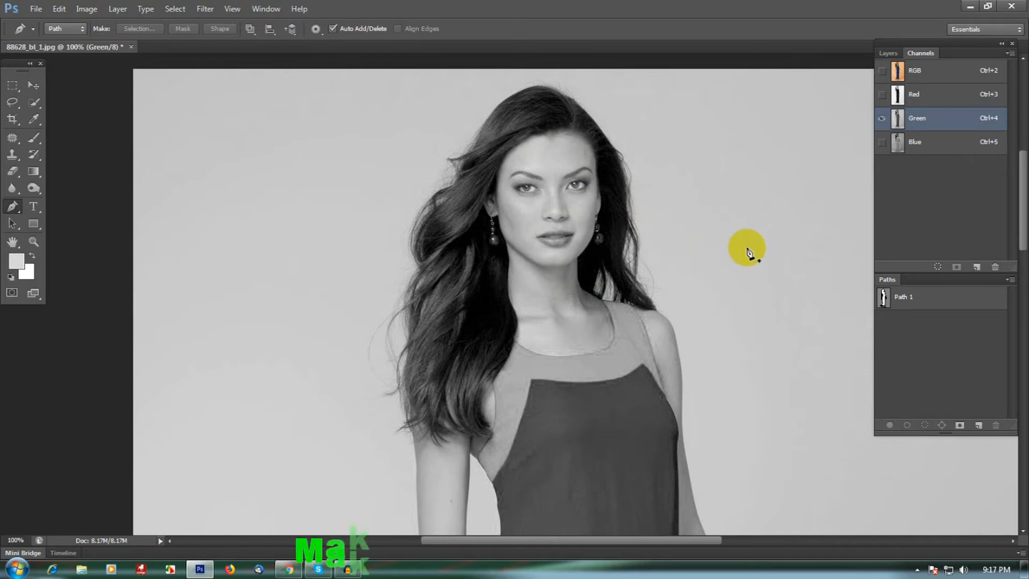
# Duplicate the Green channel
pyautogui.moveTo(937, 126); pyautogui.dragTo(981, 266)
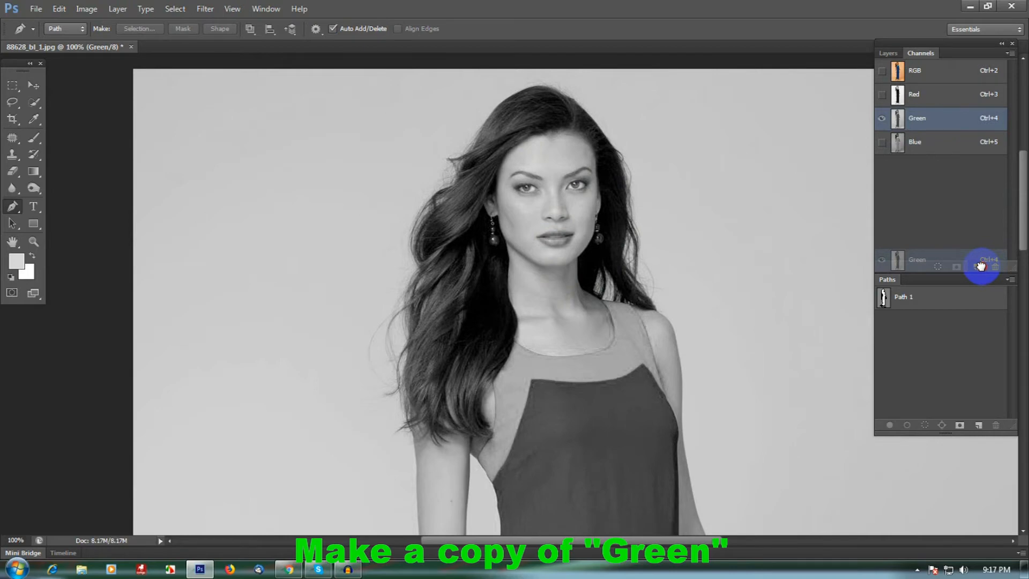
pyautogui.moveTo(980, 266); pyautogui.dragTo(979, 266)
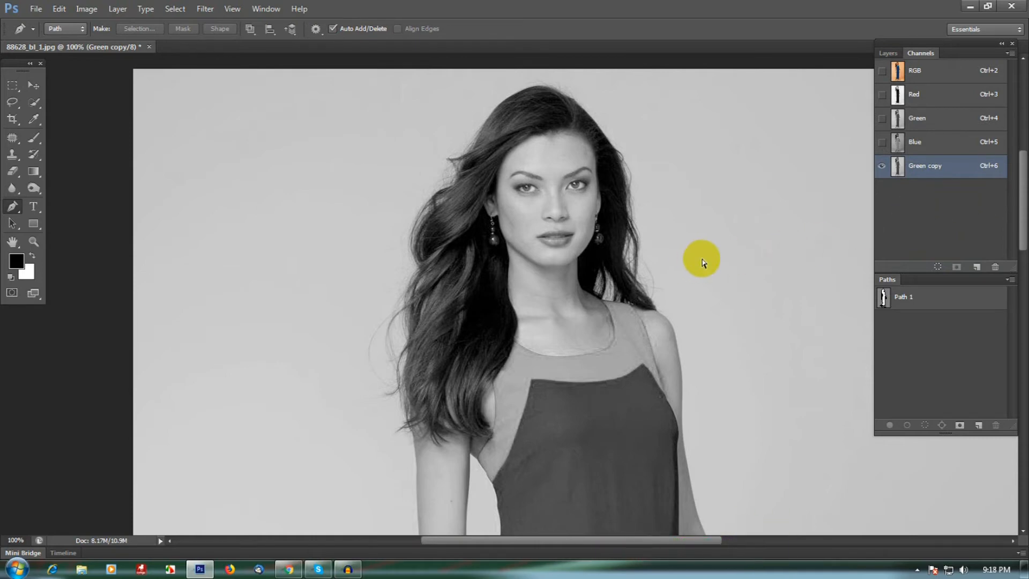
# Apply Curves to the Green copy channel, pulling a point down to input 150, output 101
pyautogui.hotkey('ctrl', 'm')
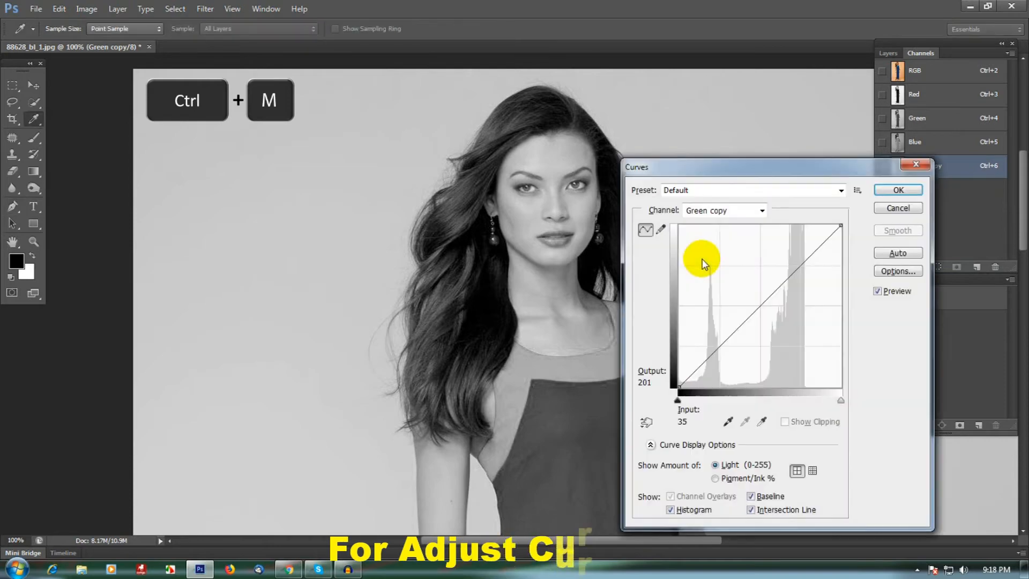
pyautogui.moveTo(796, 158); pyautogui.dragTo(858, 64)
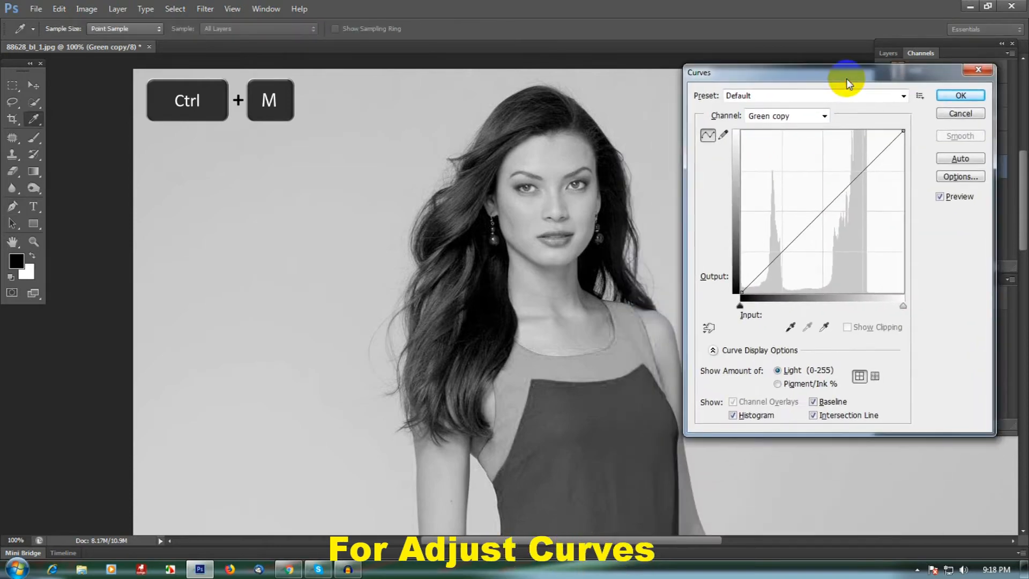
pyautogui.moveTo(823, 213); pyautogui.dragTo(835, 228)
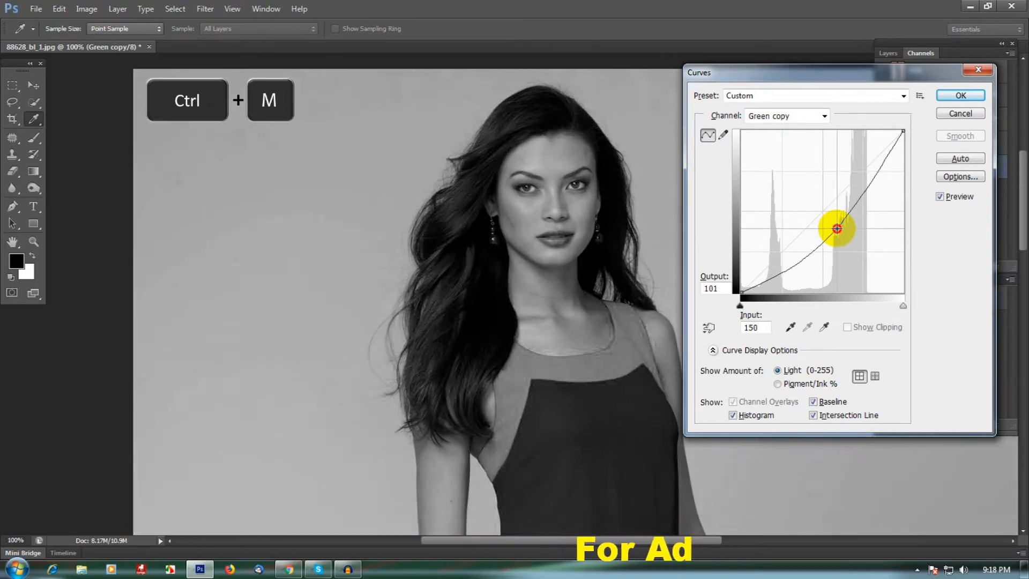
pyautogui.click(957, 95)
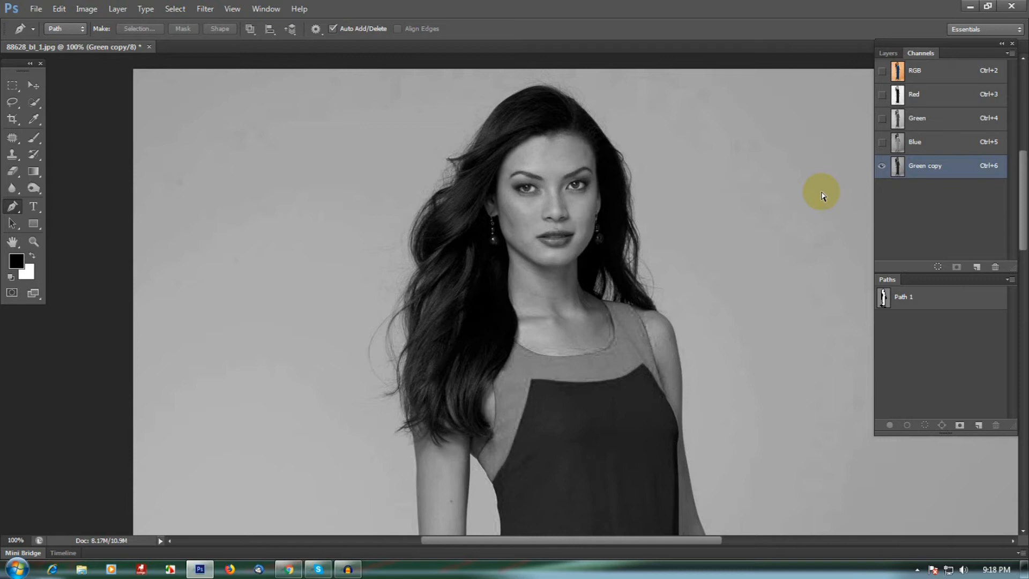
# Apply Levels to the Green copy channel with input levels 14, 1.00 and 146, then return to the Pen tool
pyautogui.hotkey('ctrl', 'l')
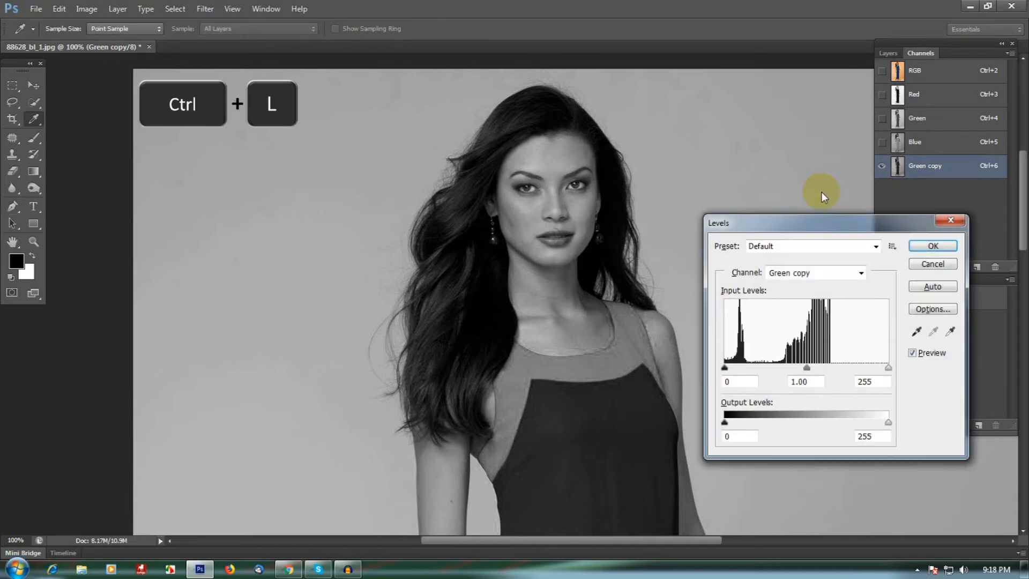
pyautogui.moveTo(831, 229)
pyautogui.mouseDown()
pyautogui.moveTo(815, 230)
pyautogui.moveTo(831, 234)
pyautogui.mouseUp()
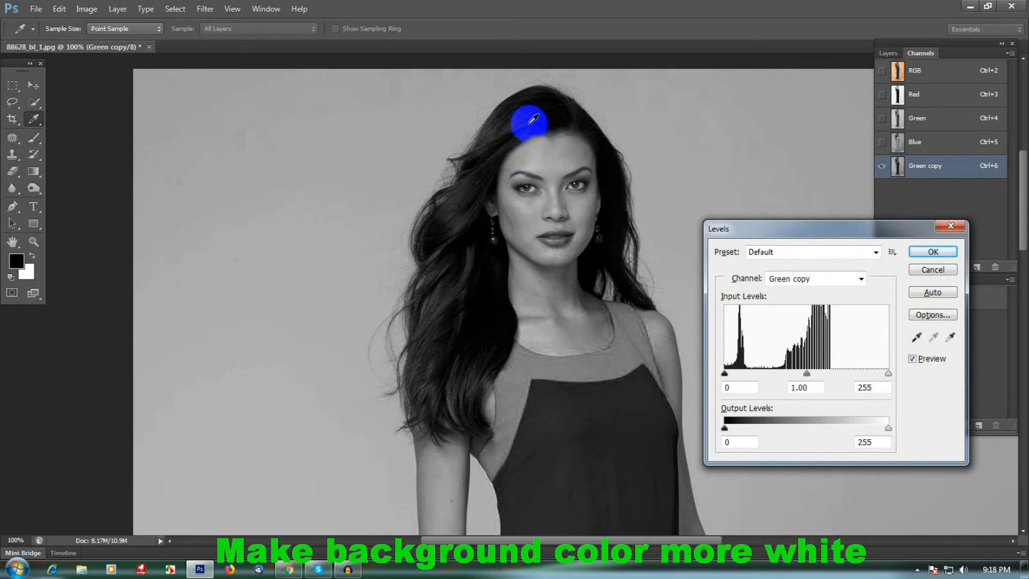
pyautogui.moveTo(727, 375); pyautogui.dragTo(734, 378)
pyautogui.moveTo(812, 374); pyautogui.dragTo(793, 373)
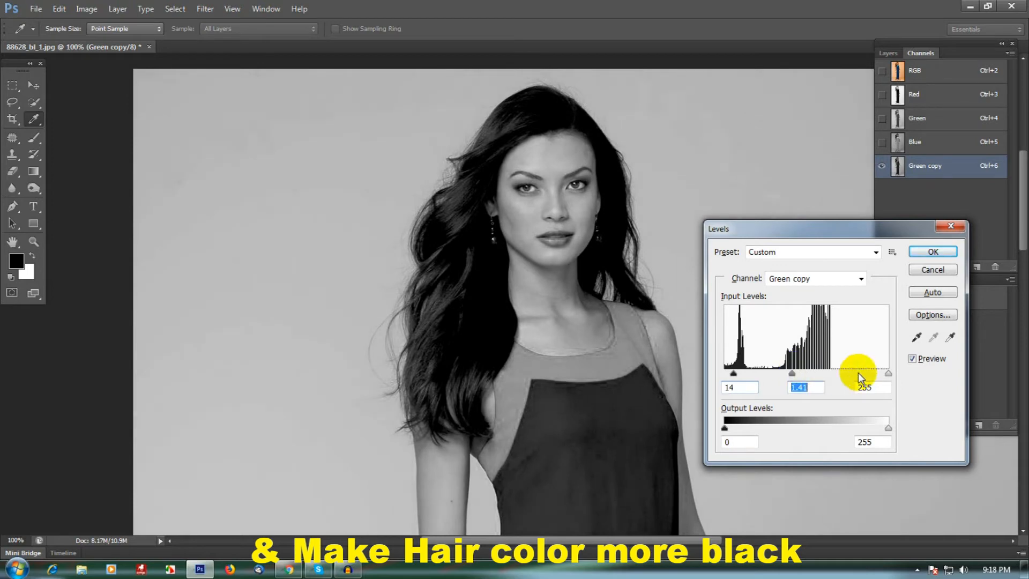
pyautogui.click(951, 337)
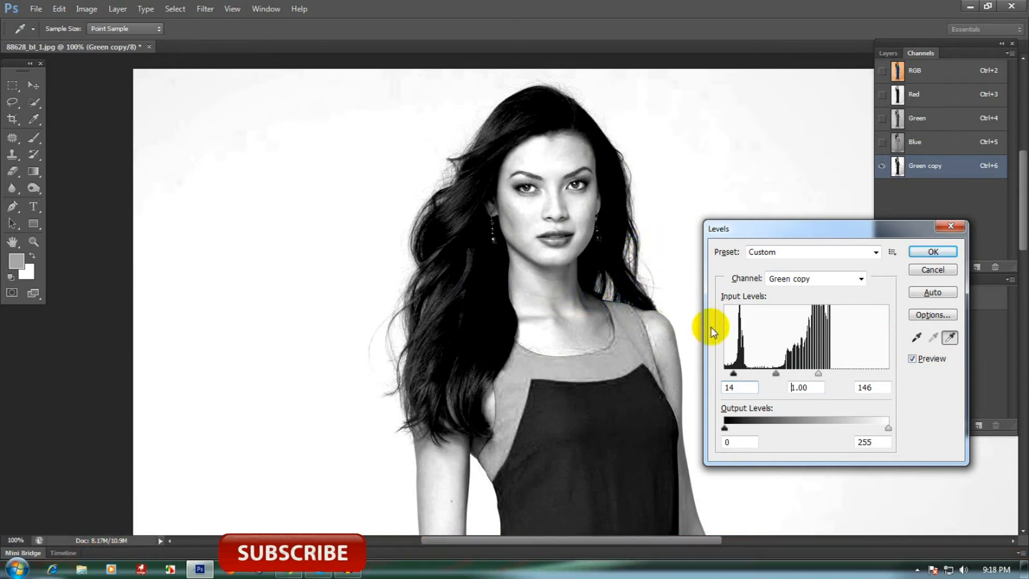
pyautogui.click(932, 252)
pyautogui.press('p')
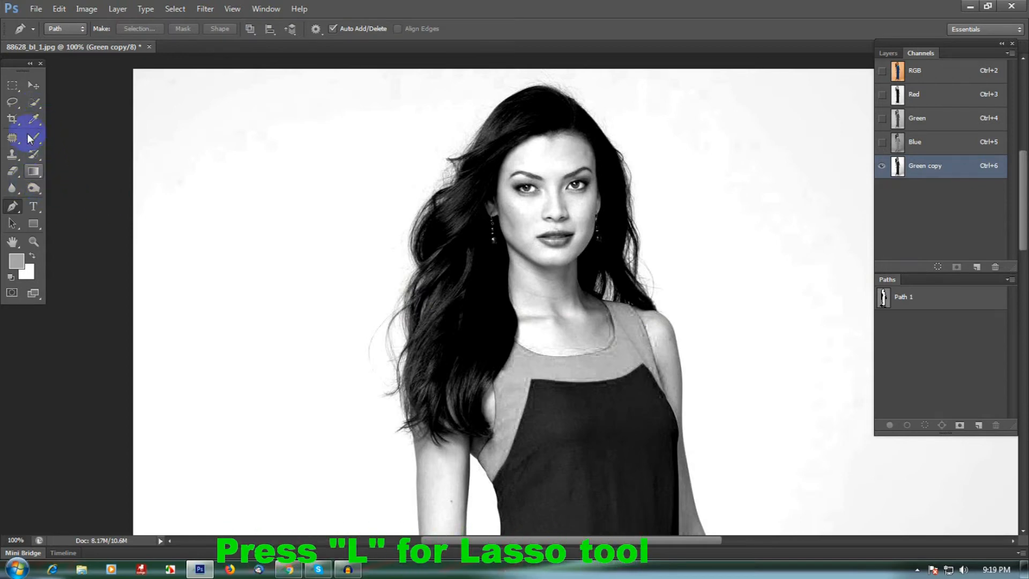
# Lasso a loose selection around the head and hair, invert it, and fill everything outside it with white in the Green copy channel
pyautogui.click(16, 107)
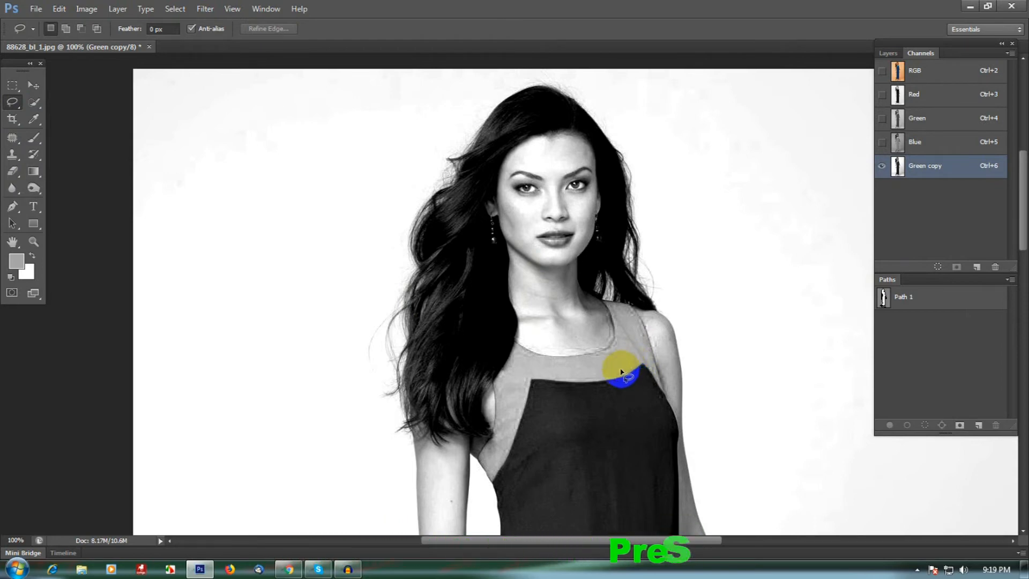
pyautogui.moveTo(620, 309)
pyautogui.mouseDown()
pyautogui.moveTo(618, 342)
pyautogui.moveTo(661, 352)
pyautogui.moveTo(679, 315)
pyautogui.moveTo(676, 237)
pyautogui.moveTo(624, 140)
pyautogui.moveTo(561, 106)
pyautogui.moveTo(508, 110)
pyautogui.moveTo(448, 139)
pyautogui.moveTo(352, 274)
pyautogui.moveTo(339, 364)
pyautogui.moveTo(362, 450)
pyautogui.moveTo(380, 482)
pyautogui.moveTo(411, 497)
pyautogui.moveTo(443, 494)
pyautogui.moveTo(458, 478)
pyautogui.moveTo(502, 482)
pyautogui.moveTo(572, 464)
pyautogui.moveTo(653, 367)
pyautogui.mouseUp()
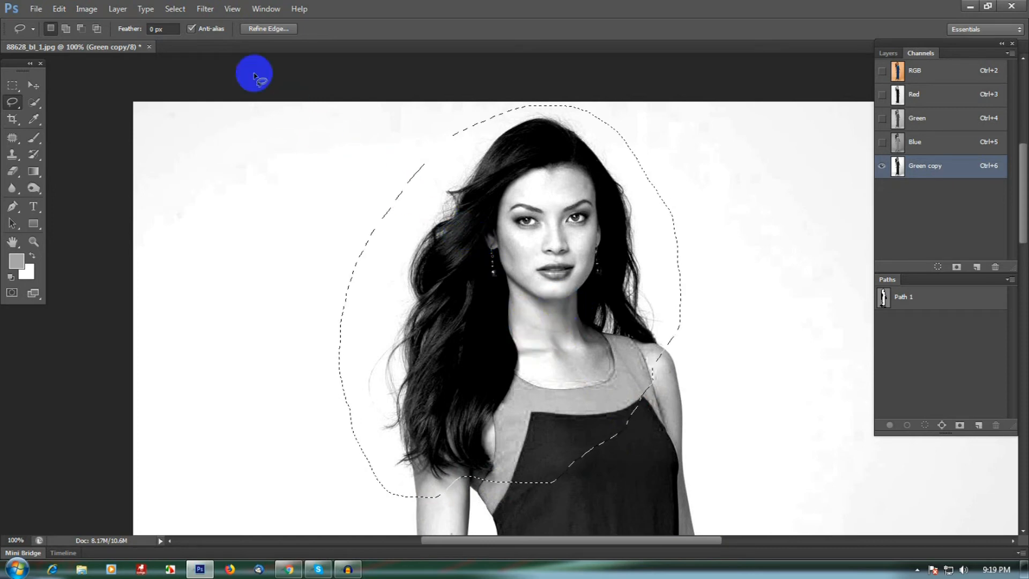
pyautogui.click(177, 9)
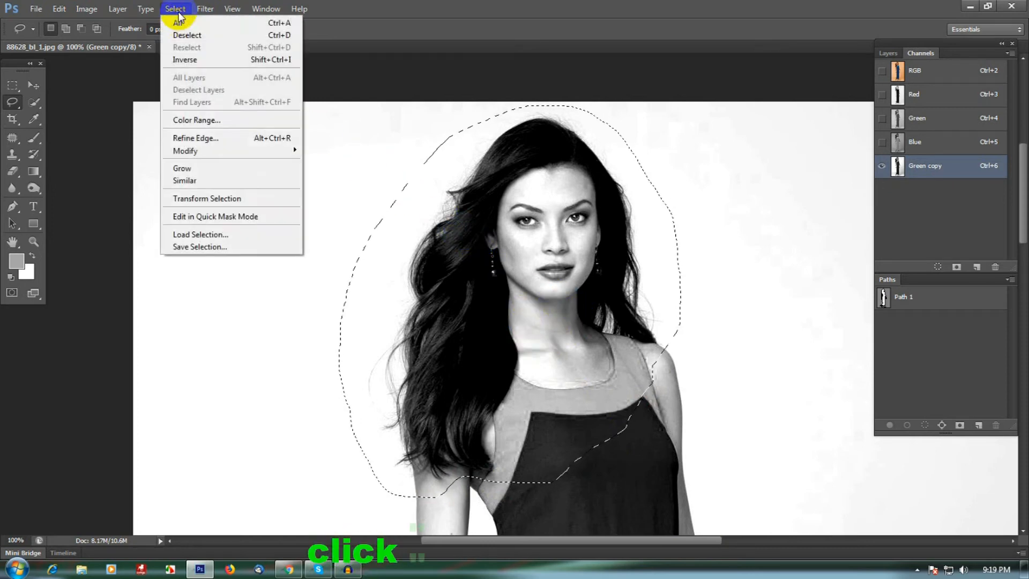
pyautogui.click(198, 60)
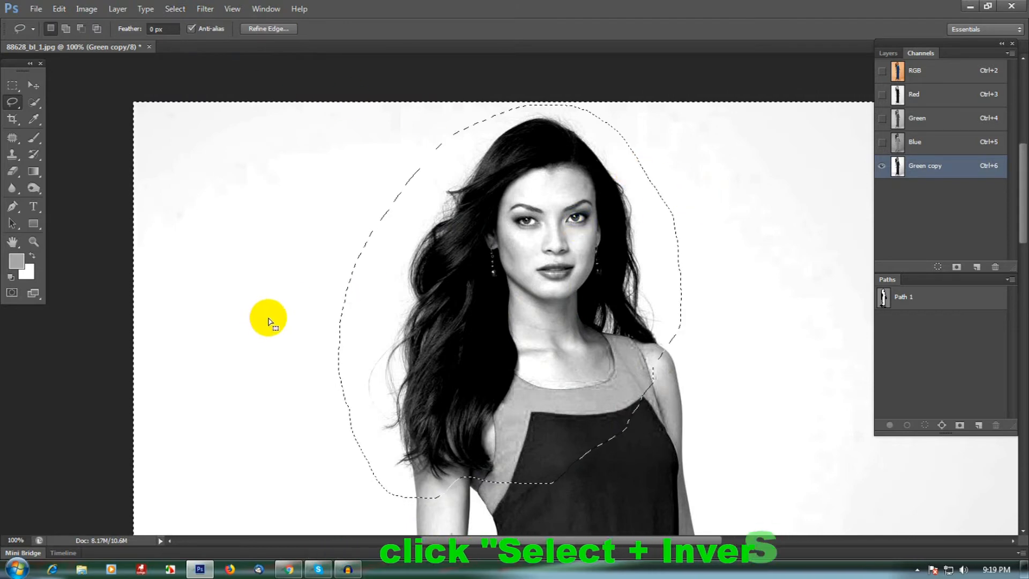
pyautogui.click(11, 277)
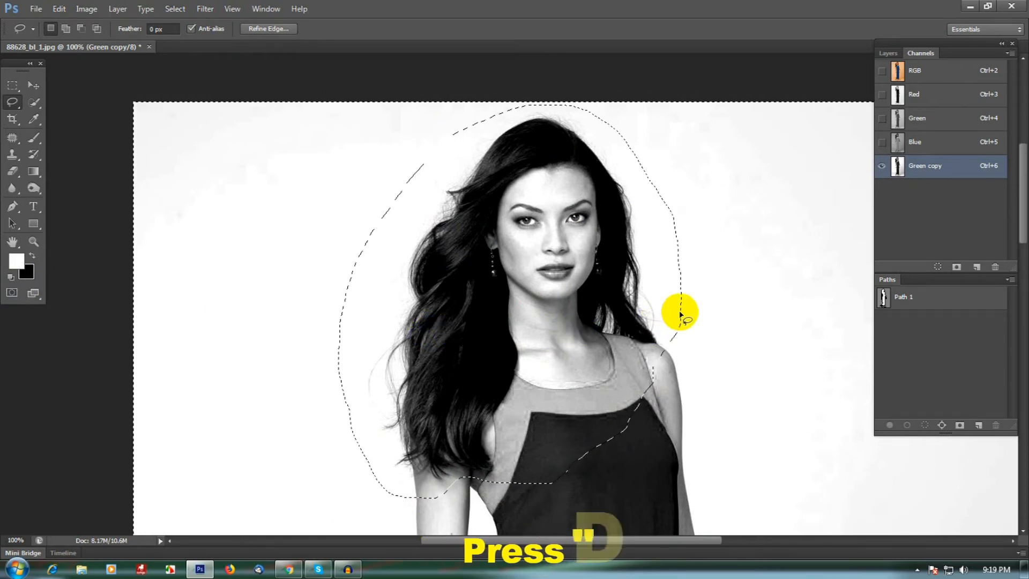
pyautogui.press('Delete')
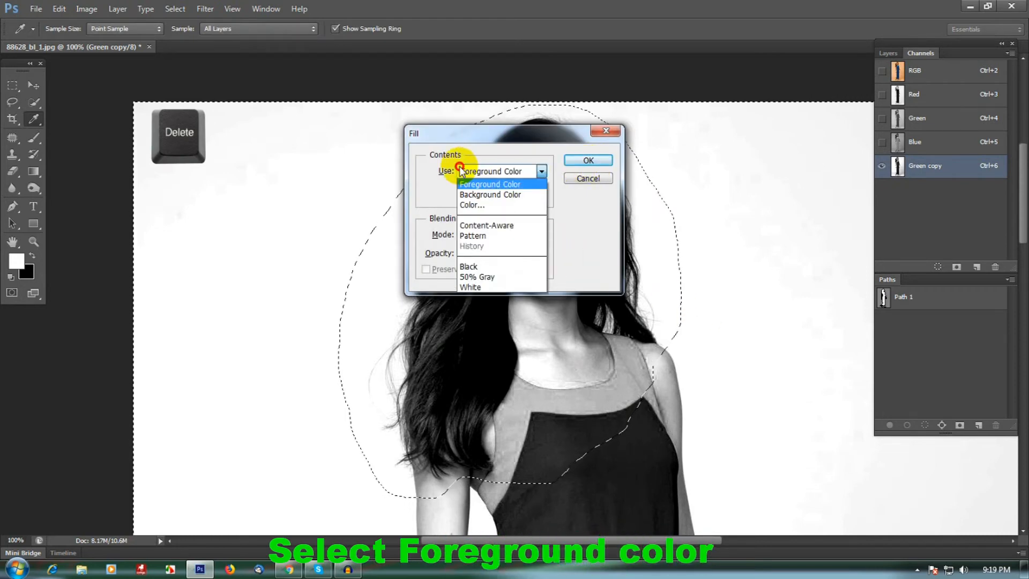
pyautogui.click(489, 184)
pyautogui.click(588, 160)
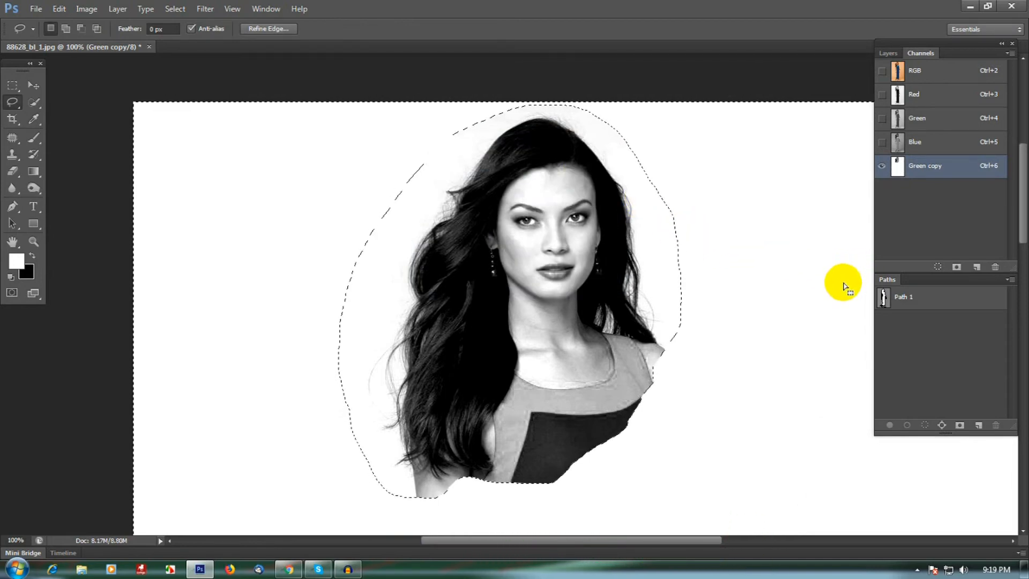
# Deselect, load the Green copy channel as a selection, and invert that selection
pyautogui.hotkey('ctrl', 'd')
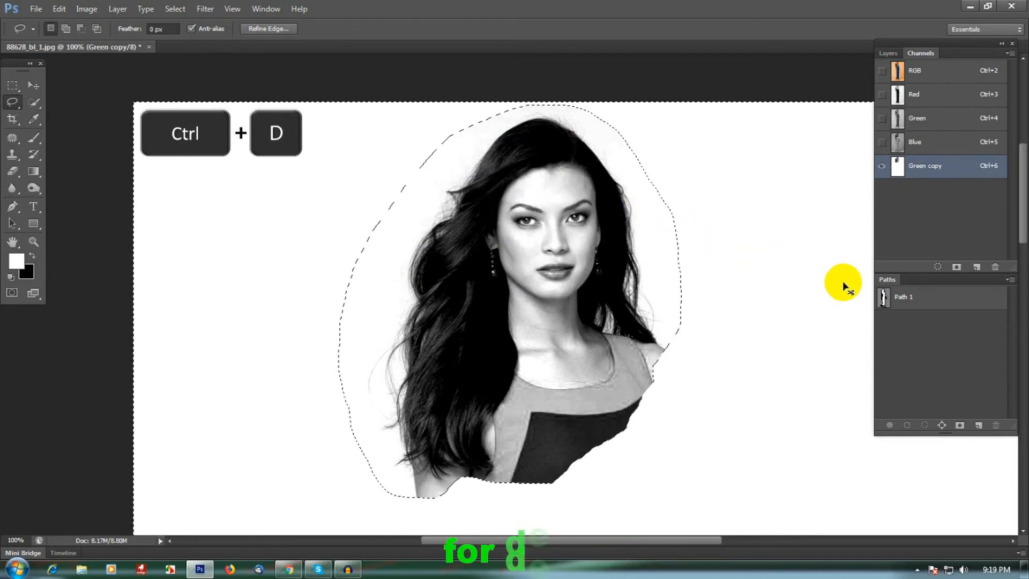
pyautogui.hotkey('ctrl', 'd')
pyautogui.keyDown('alt'); pyautogui.click(682, 306); pyautogui.keyUp('alt')
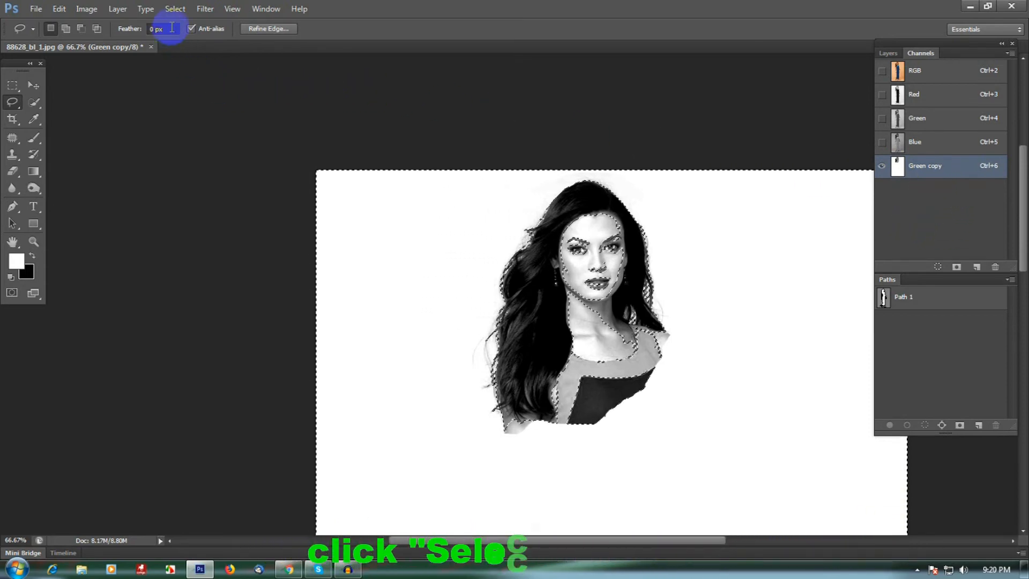
pyautogui.click(174, 9)
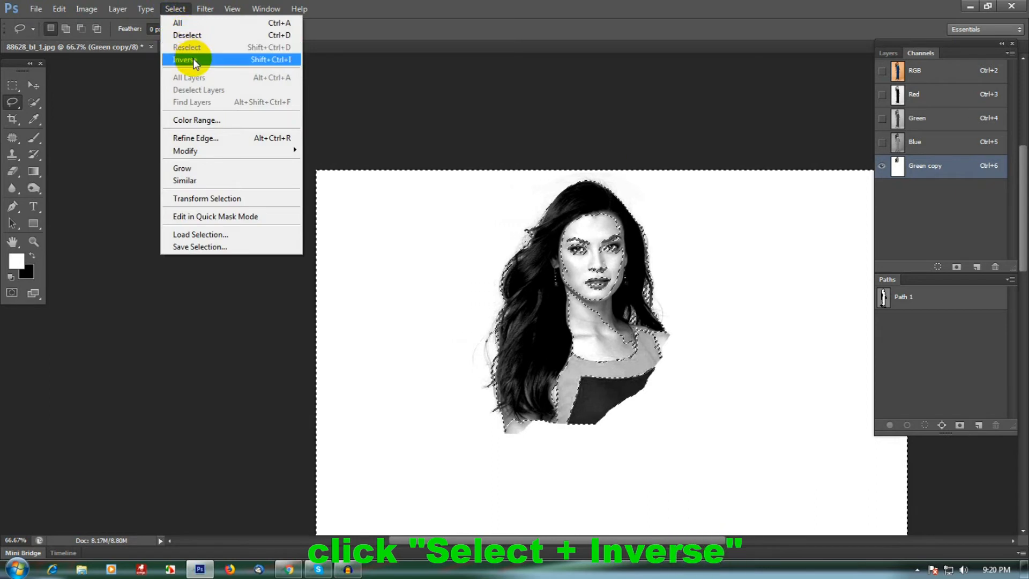
pyautogui.click(193, 59)
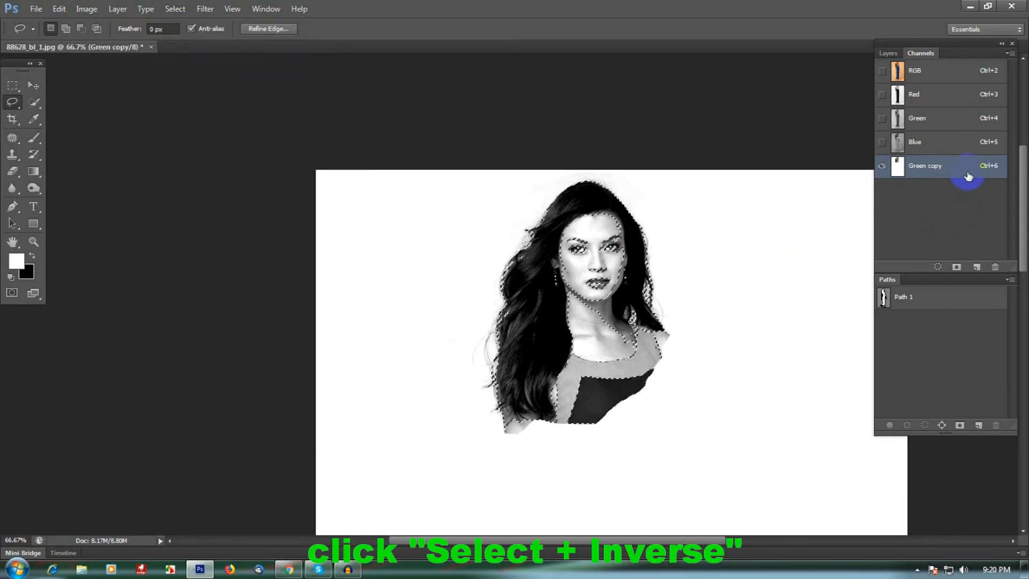
# Back in the RGB image, duplicate the Background layer and add a layer mask to the copy from the selection
pyautogui.moveTo(967, 177); pyautogui.dragTo(995, 267)
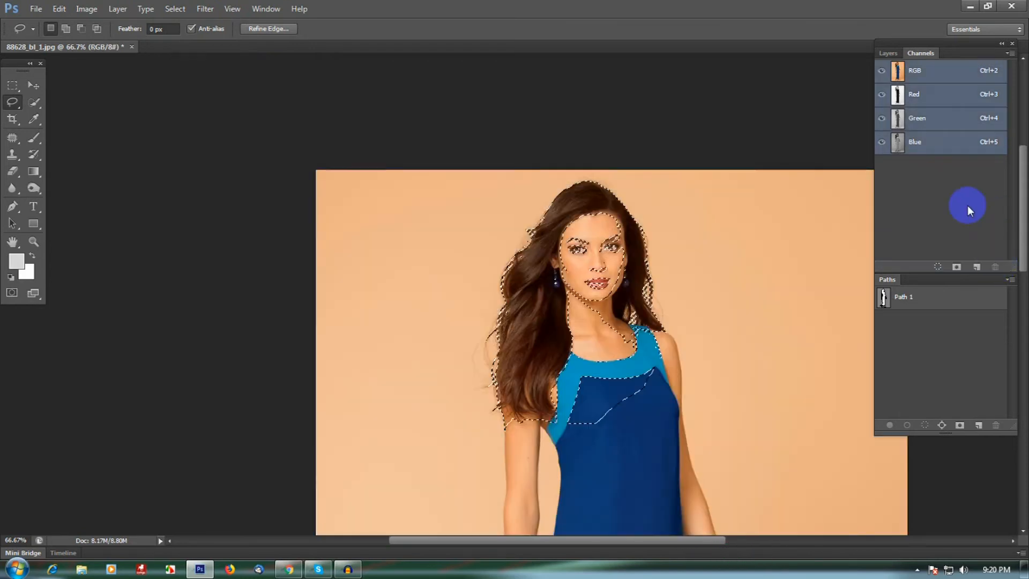
pyautogui.click(887, 53)
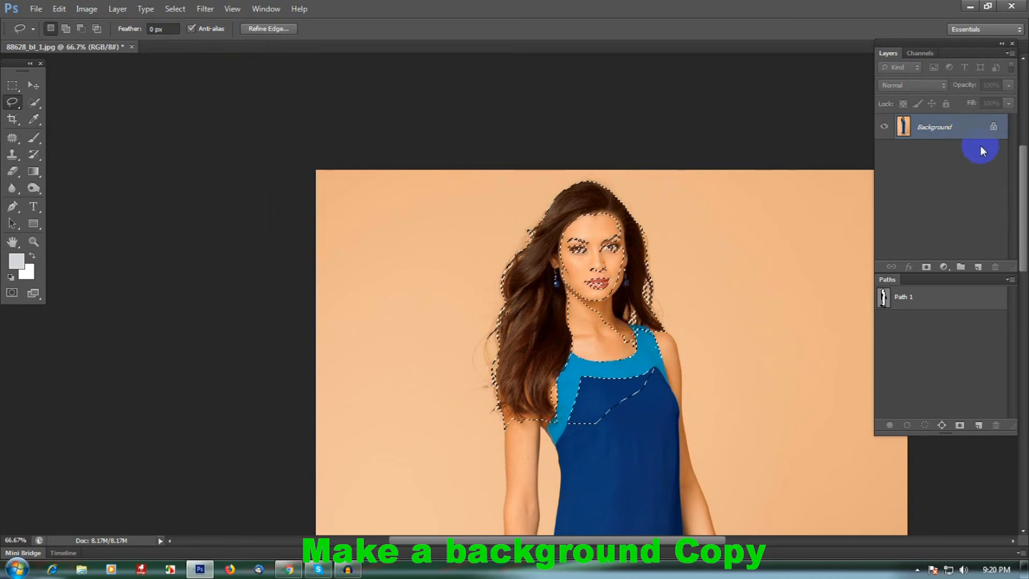
pyautogui.moveTo(972, 137); pyautogui.dragTo(975, 267)
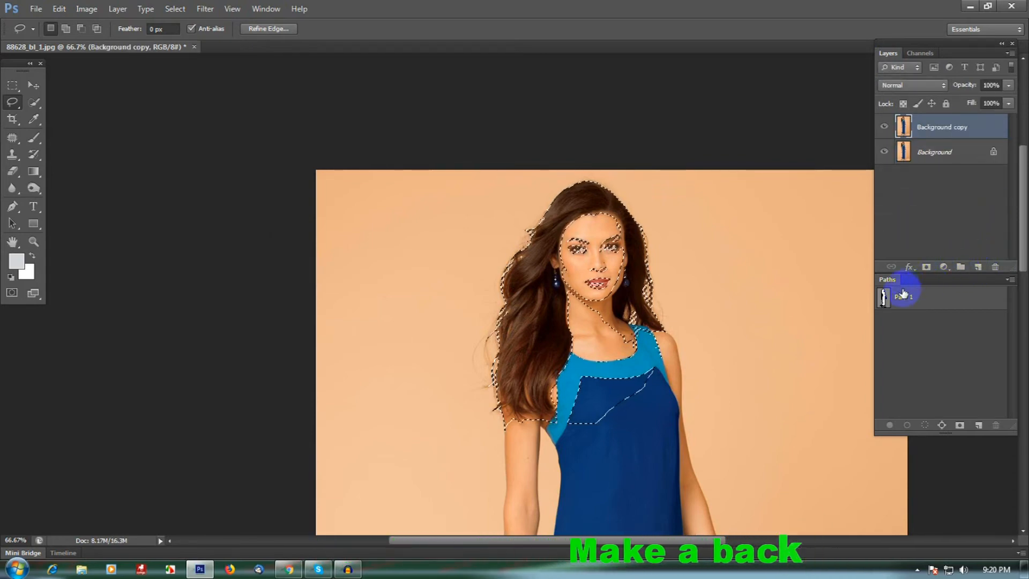
pyautogui.click(926, 267)
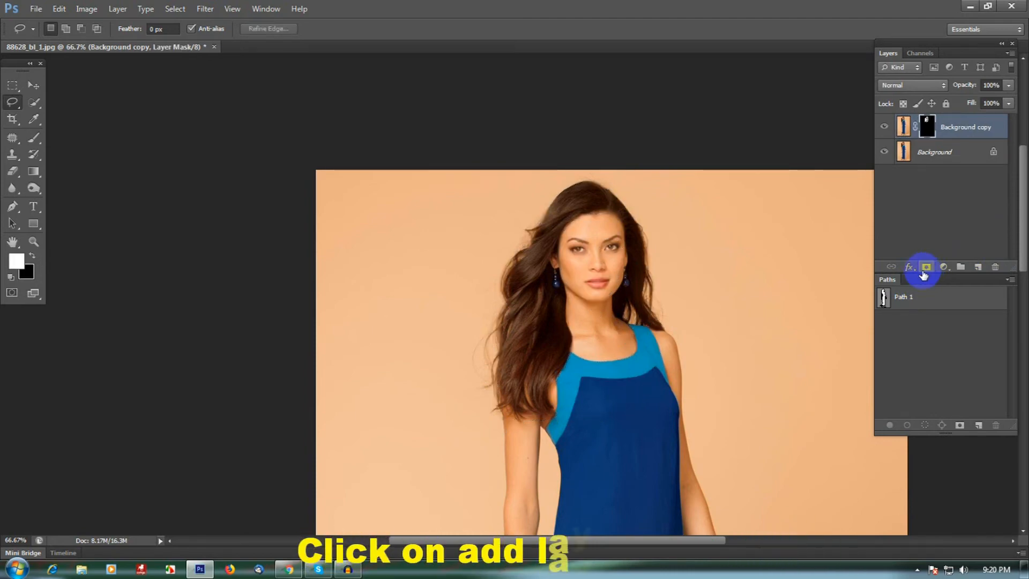
# Add a Solid Color fill layer above the Background layer in dark grey, hex 1a1b1c
pyautogui.click(962, 156)
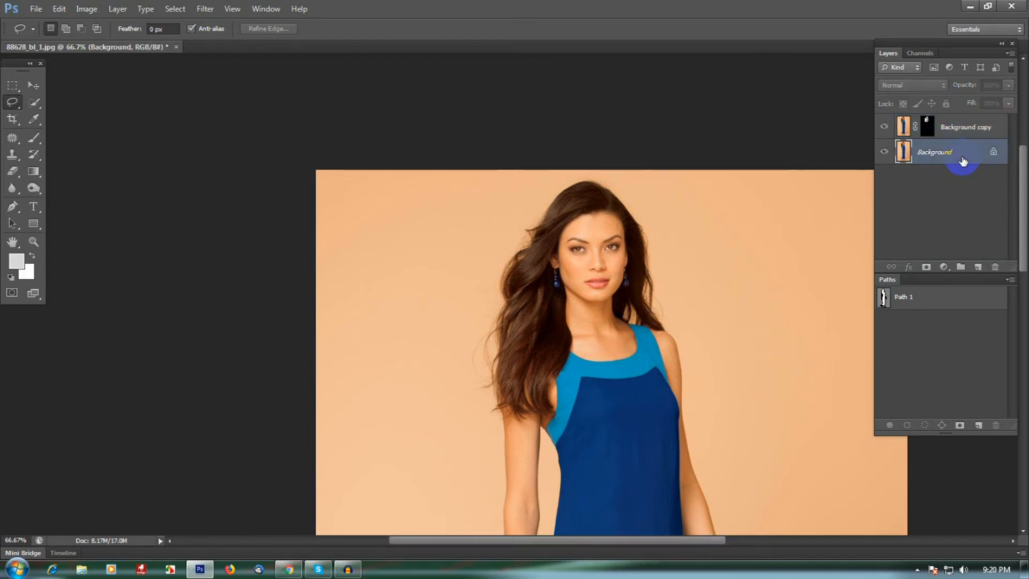
pyautogui.click(944, 267)
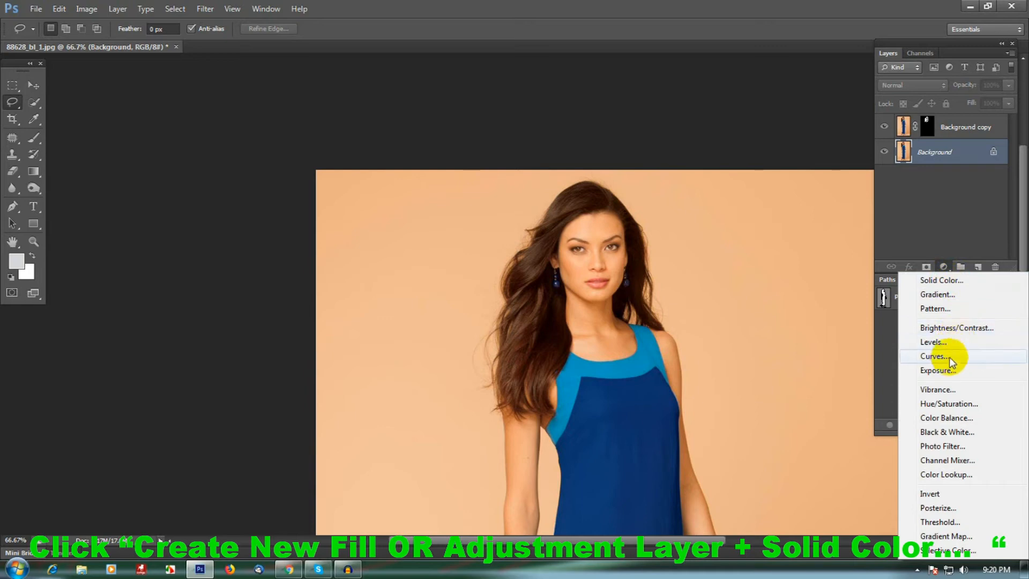
pyautogui.click(949, 281)
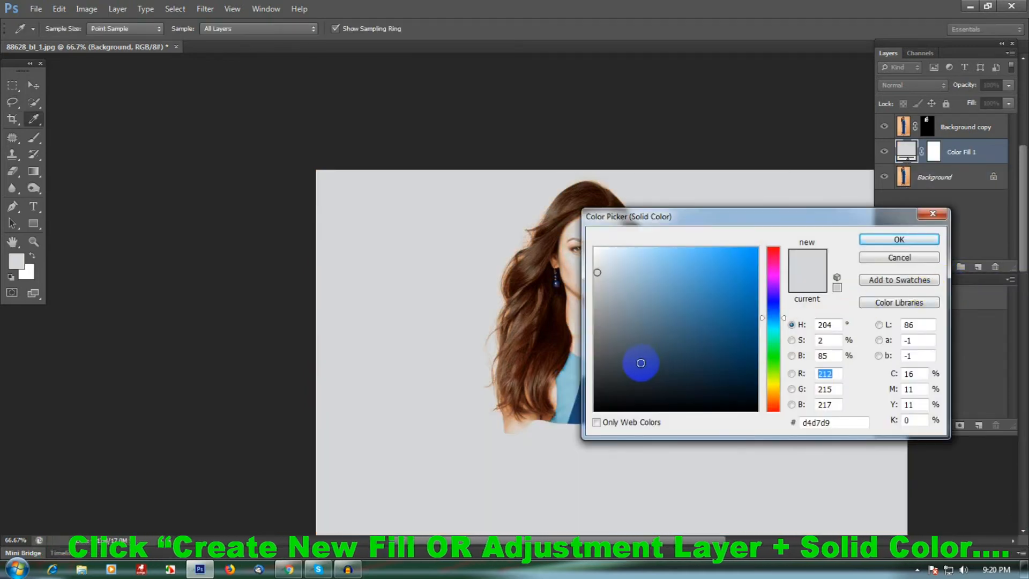
pyautogui.moveTo(607, 374); pyautogui.dragTo(594, 386)
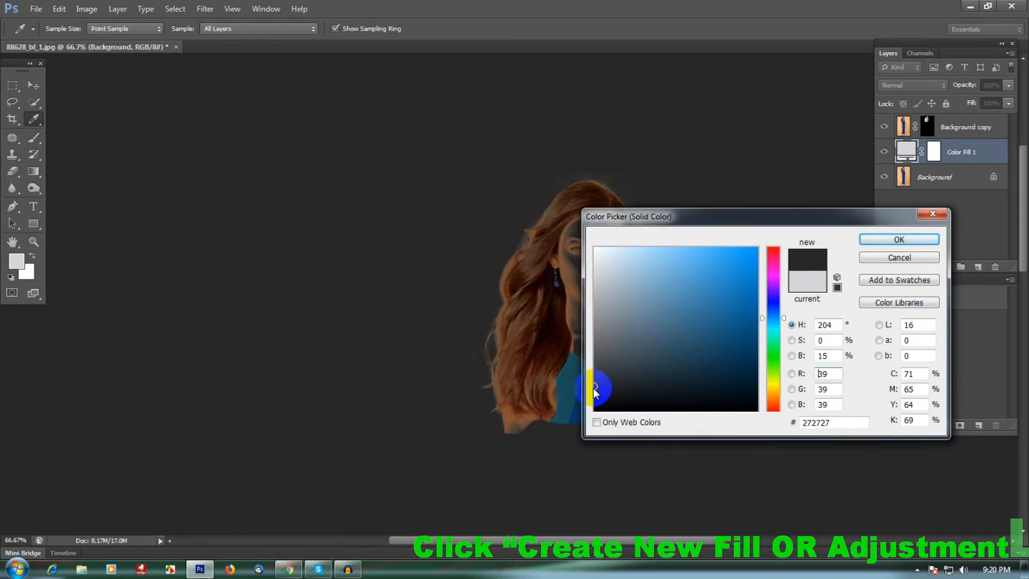
pyautogui.moveTo(594, 386)
pyautogui.mouseDown()
pyautogui.moveTo(600, 375)
pyautogui.moveTo(625, 378)
pyautogui.moveTo(602, 394)
pyautogui.mouseUp()
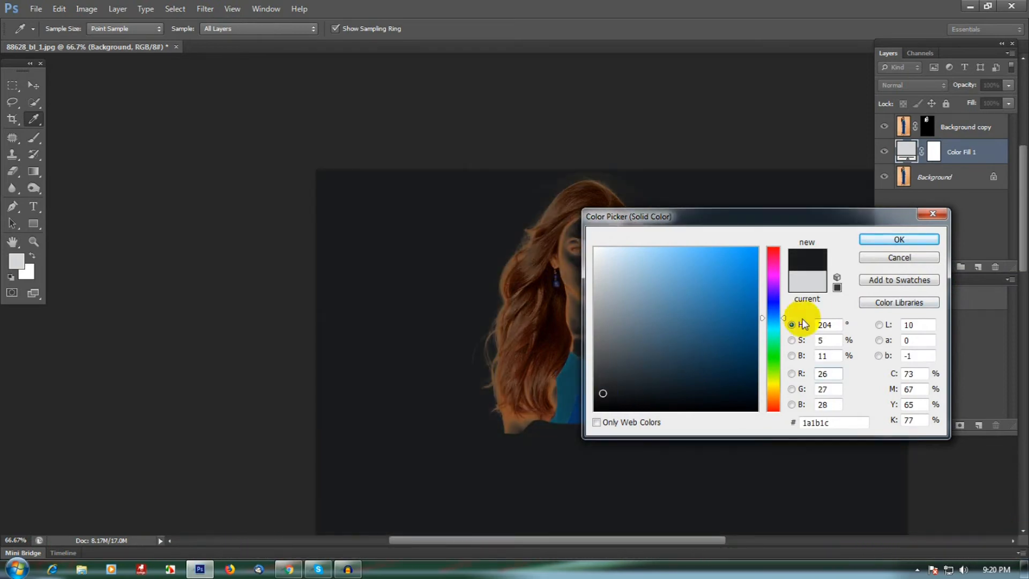
pyautogui.click(916, 245)
# Zoom to 200% on the head and paint black on the Background copy mask with a 40 px brush at 42% opacity around the hair's top edge
pyautogui.press('l')
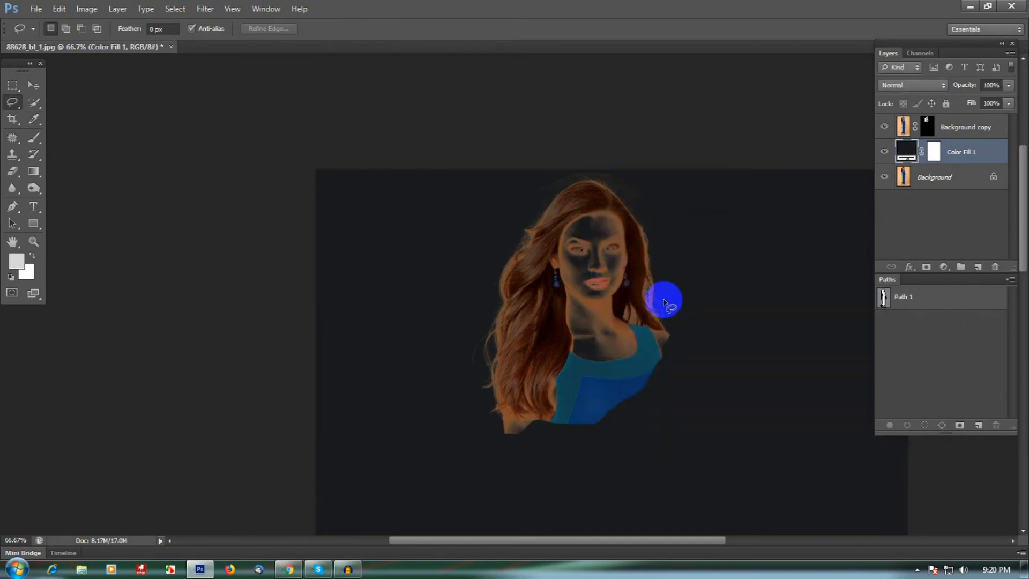
pyautogui.hotkey('ctrl', 'space')
pyautogui.click(613, 186)
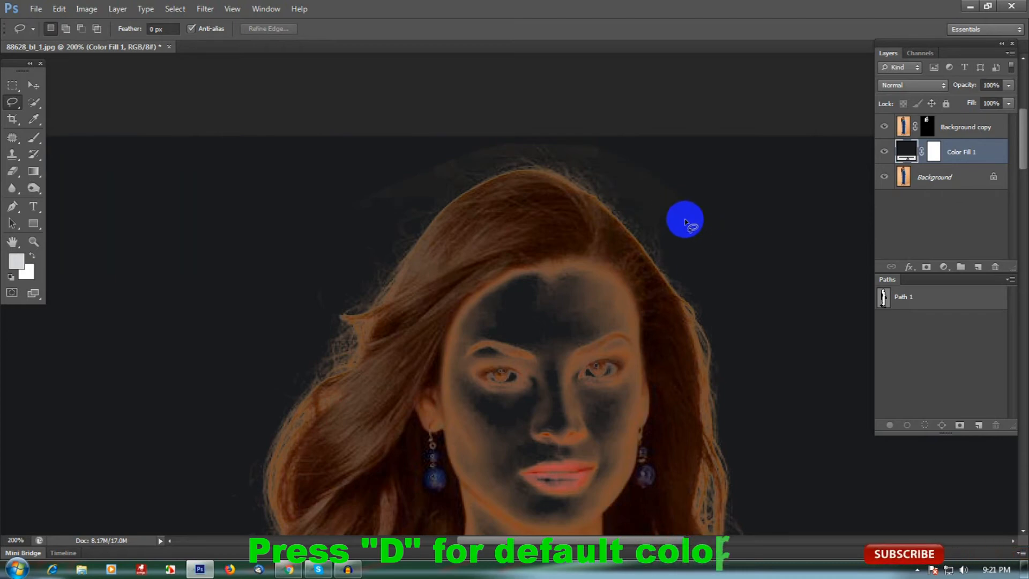
pyautogui.click(926, 126)
pyautogui.press('d')
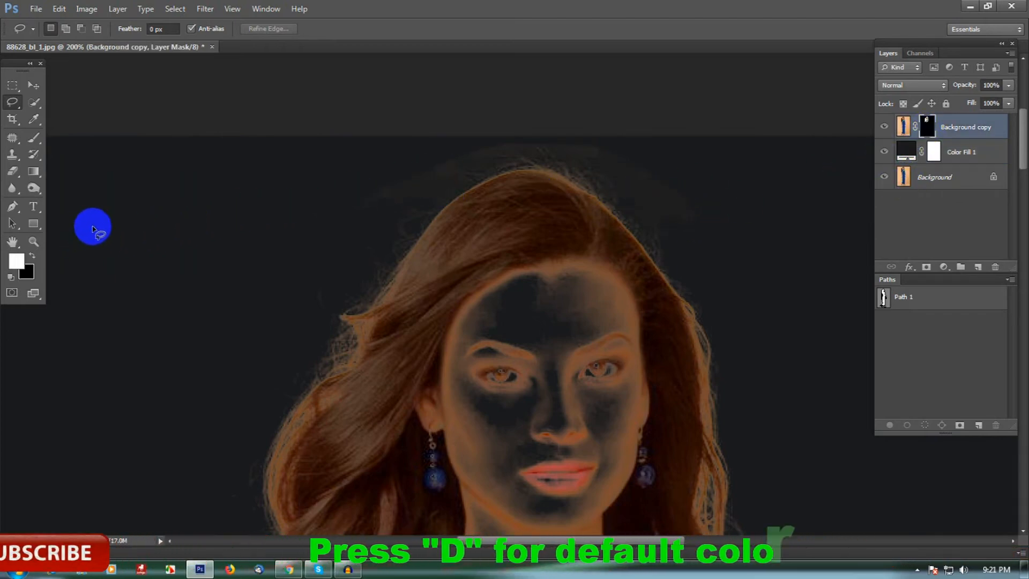
pyautogui.click(34, 139)
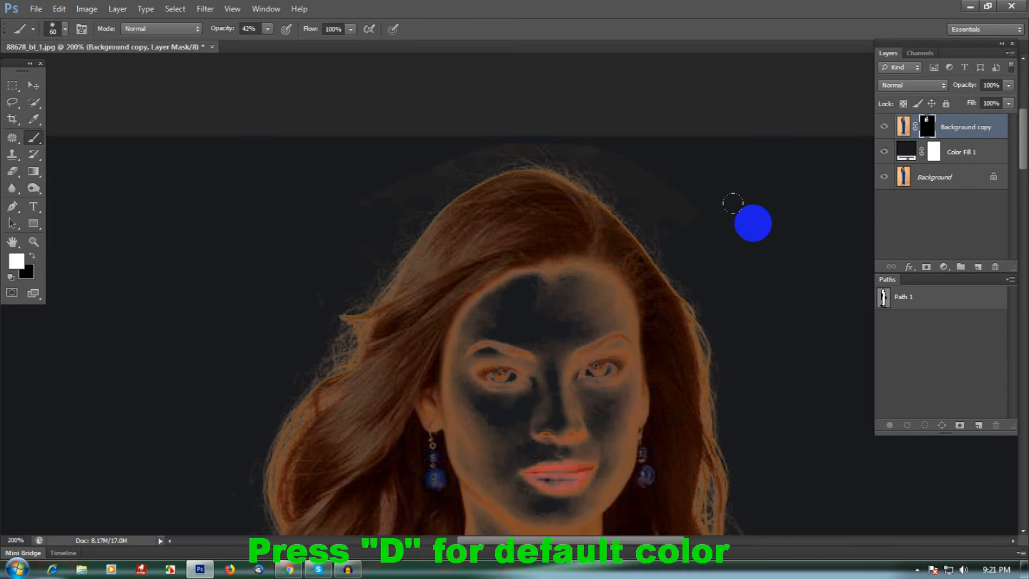
pyautogui.press('x')
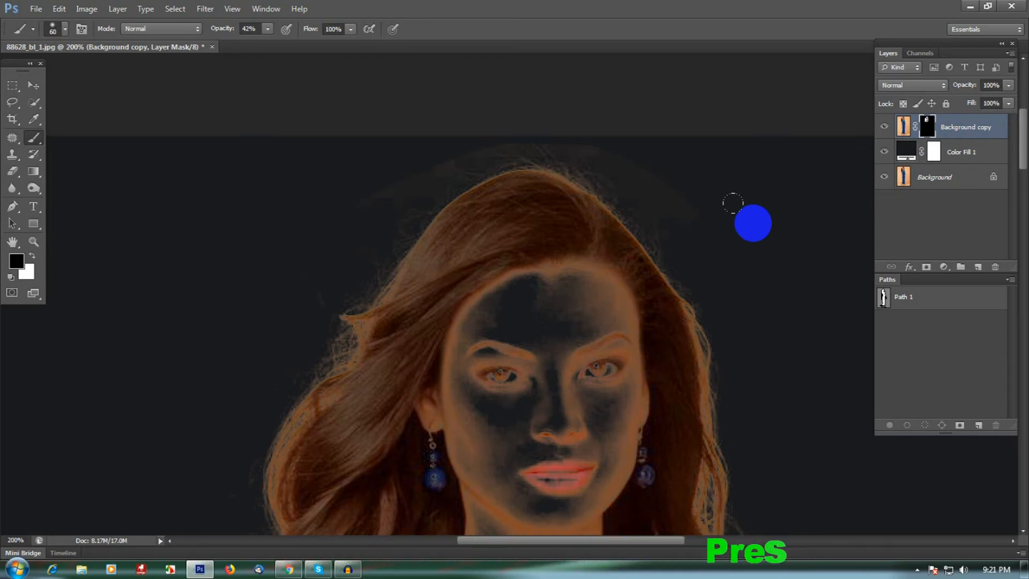
pyautogui.press('[')
pyautogui.press('[')
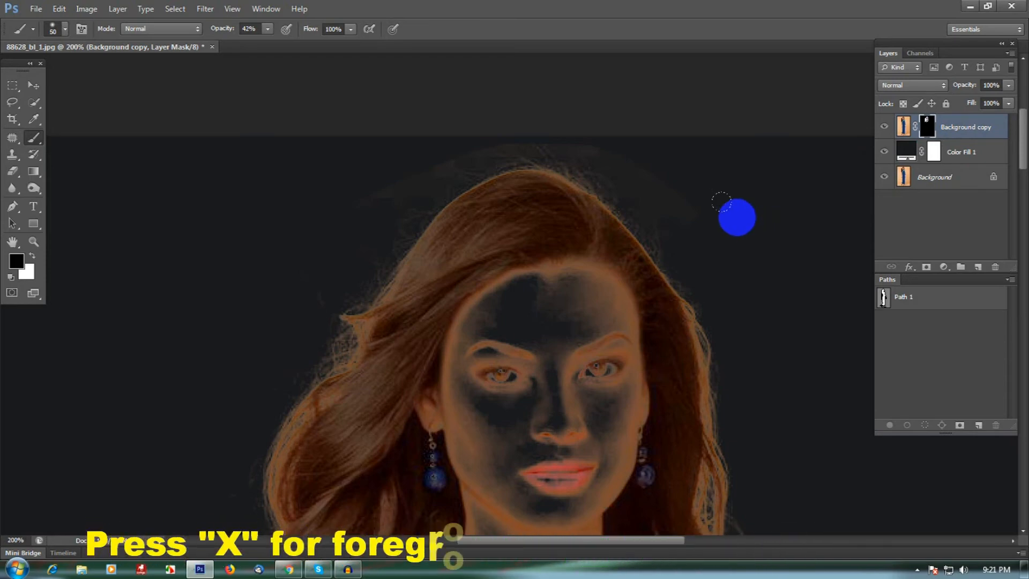
pyautogui.moveTo(717, 230)
pyautogui.mouseDown()
pyautogui.moveTo(651, 185)
pyautogui.moveTo(671, 193)
pyautogui.moveTo(613, 138)
pyautogui.moveTo(680, 218)
pyautogui.moveTo(632, 160)
pyautogui.moveTo(593, 137)
pyautogui.moveTo(649, 169)
pyautogui.moveTo(680, 202)
pyautogui.moveTo(634, 161)
pyautogui.moveTo(691, 228)
pyautogui.moveTo(660, 173)
pyautogui.moveTo(694, 244)
pyautogui.mouseUp()
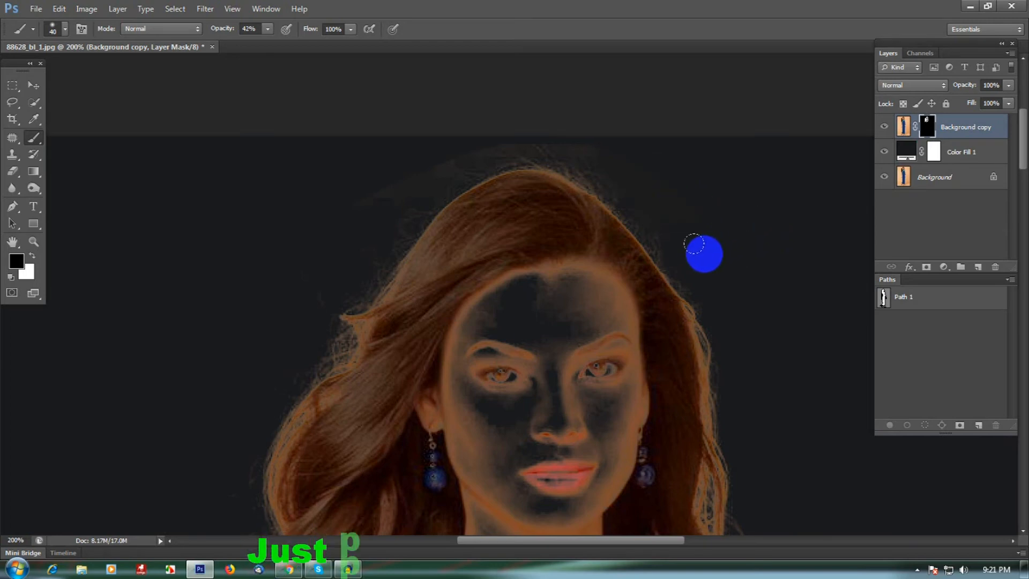
pyautogui.press('x')
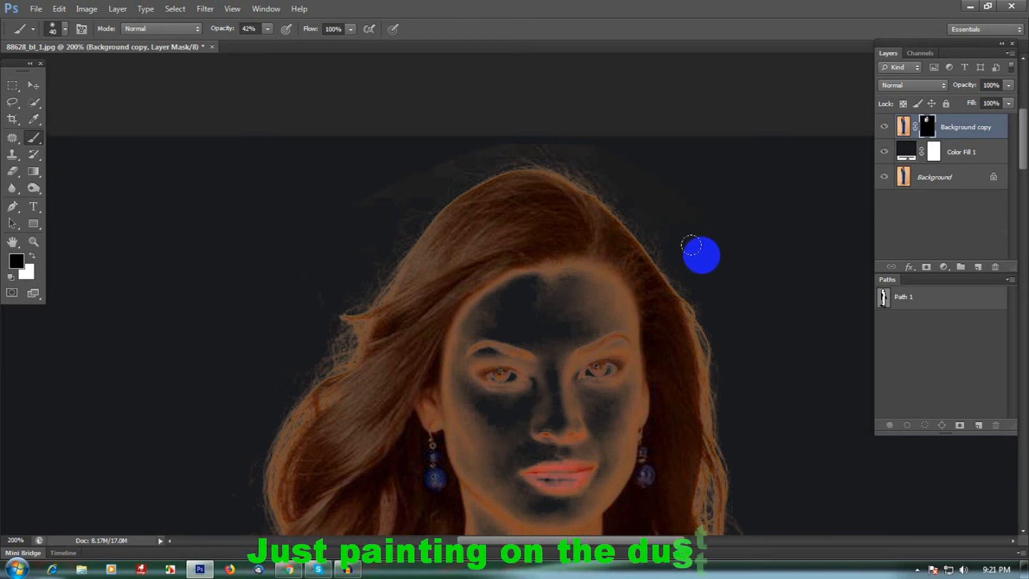
pyautogui.press('x')
pyautogui.moveTo(672, 207)
pyautogui.mouseDown()
pyautogui.moveTo(579, 133)
pyautogui.moveTo(593, 139)
pyautogui.moveTo(516, 126)
pyautogui.moveTo(473, 135)
pyautogui.moveTo(382, 182)
pyautogui.moveTo(405, 151)
pyautogui.moveTo(359, 173)
pyautogui.moveTo(341, 146)
pyautogui.mouseUp()
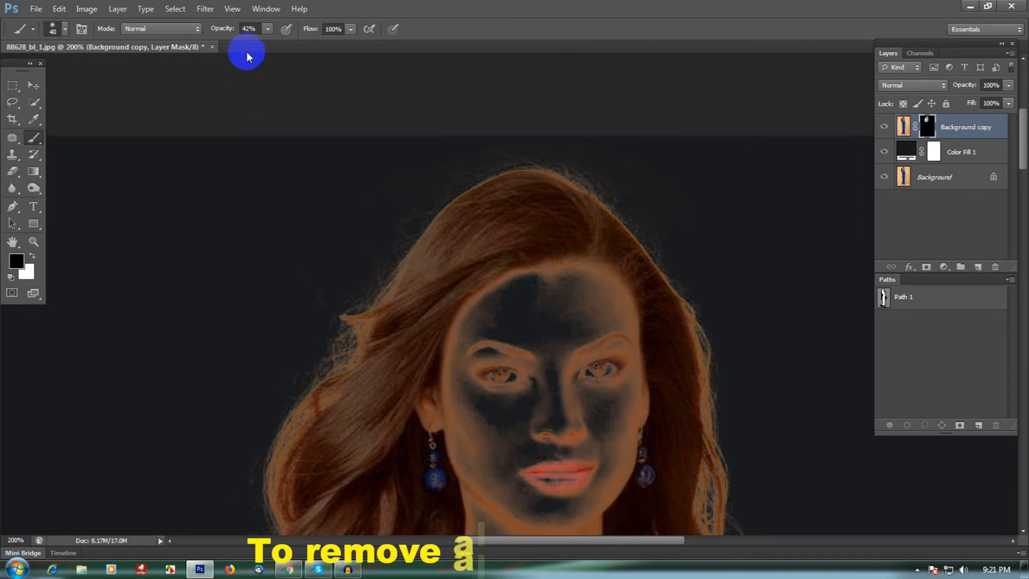
# Raise the brush opacity to 76% and paint black on the mask along the hair's outer edges and around the shoulders
pyautogui.click(268, 28)
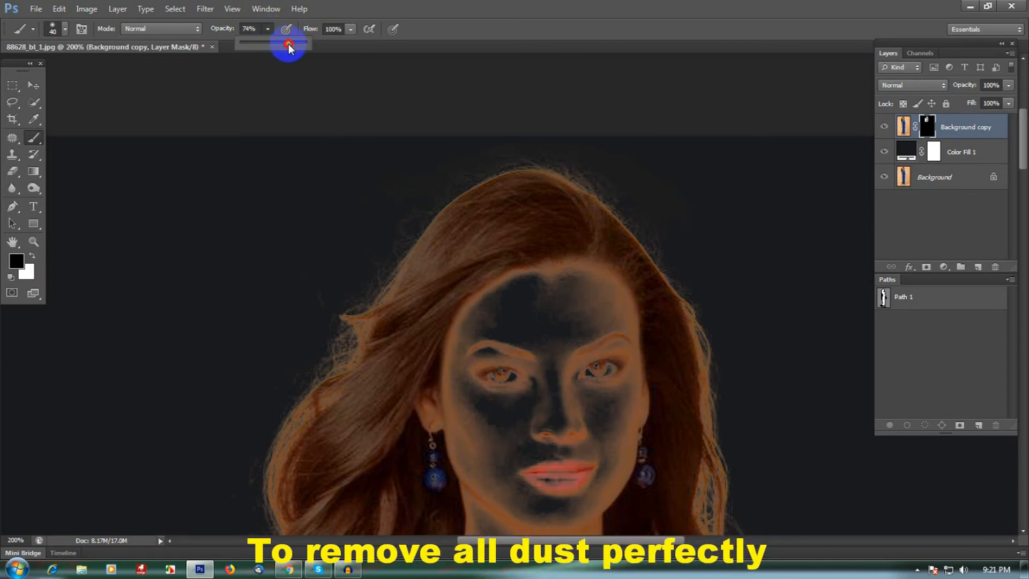
pyautogui.moveTo(288, 49); pyautogui.dragTo(292, 46)
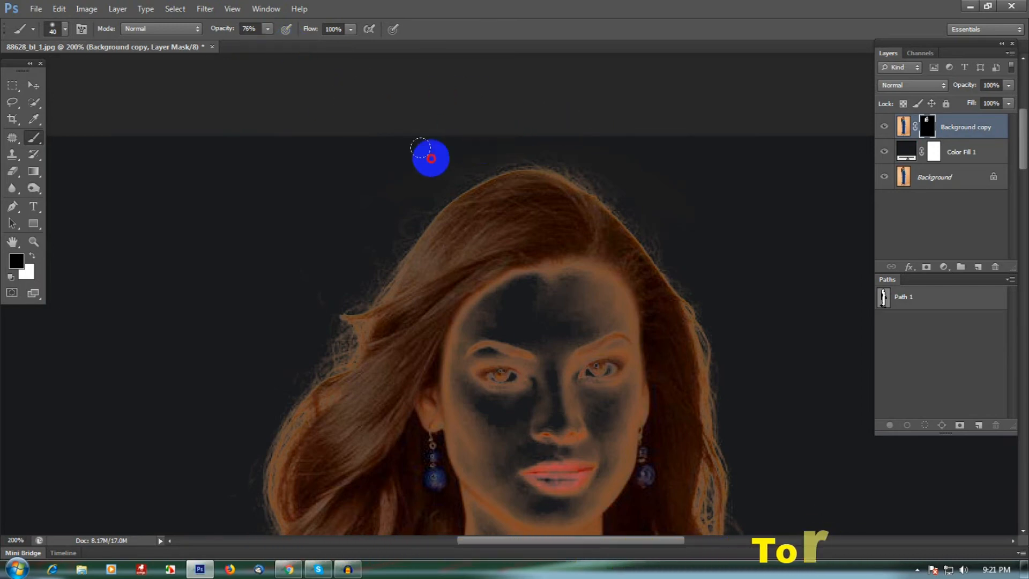
pyautogui.click(390, 184)
pyautogui.moveTo(391, 184)
pyautogui.mouseDown()
pyautogui.moveTo(333, 212)
pyautogui.moveTo(365, 174)
pyautogui.mouseUp()
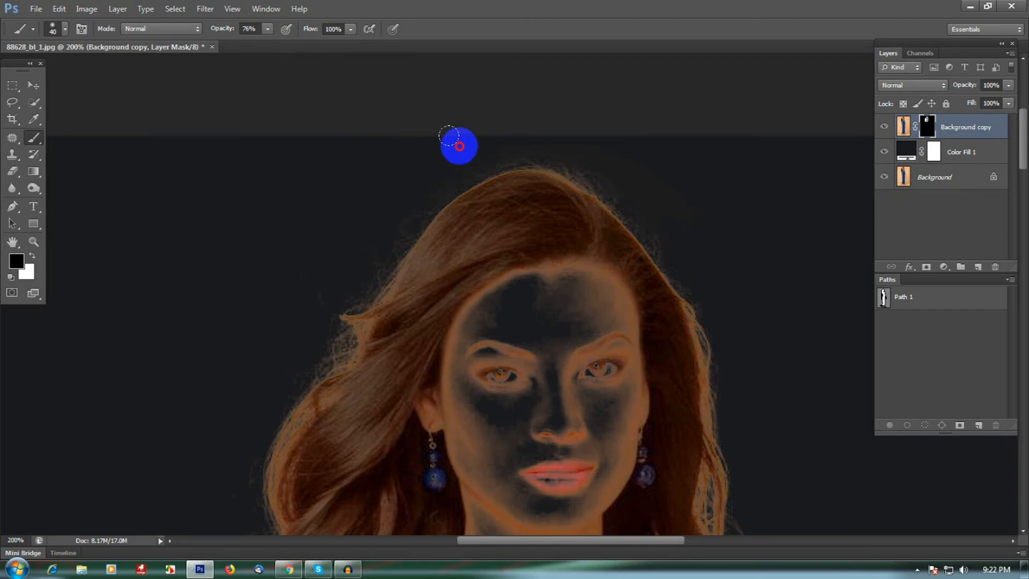
pyautogui.moveTo(441, 137)
pyautogui.mouseDown()
pyautogui.moveTo(418, 136)
pyautogui.moveTo(535, 138)
pyautogui.moveTo(520, 111)
pyautogui.moveTo(601, 156)
pyautogui.moveTo(633, 156)
pyautogui.moveTo(680, 235)
pyautogui.moveTo(630, 168)
pyautogui.moveTo(657, 212)
pyautogui.moveTo(635, 177)
pyautogui.moveTo(699, 238)
pyautogui.moveTo(719, 297)
pyautogui.moveTo(691, 268)
pyautogui.moveTo(694, 237)
pyautogui.moveTo(707, 241)
pyautogui.moveTo(619, 143)
pyautogui.moveTo(462, 132)
pyautogui.moveTo(545, 127)
pyautogui.moveTo(620, 162)
pyautogui.moveTo(668, 206)
pyautogui.moveTo(733, 336)
pyautogui.mouseUp()
pyautogui.moveTo(750, 381); pyautogui.dragTo(711, 228)
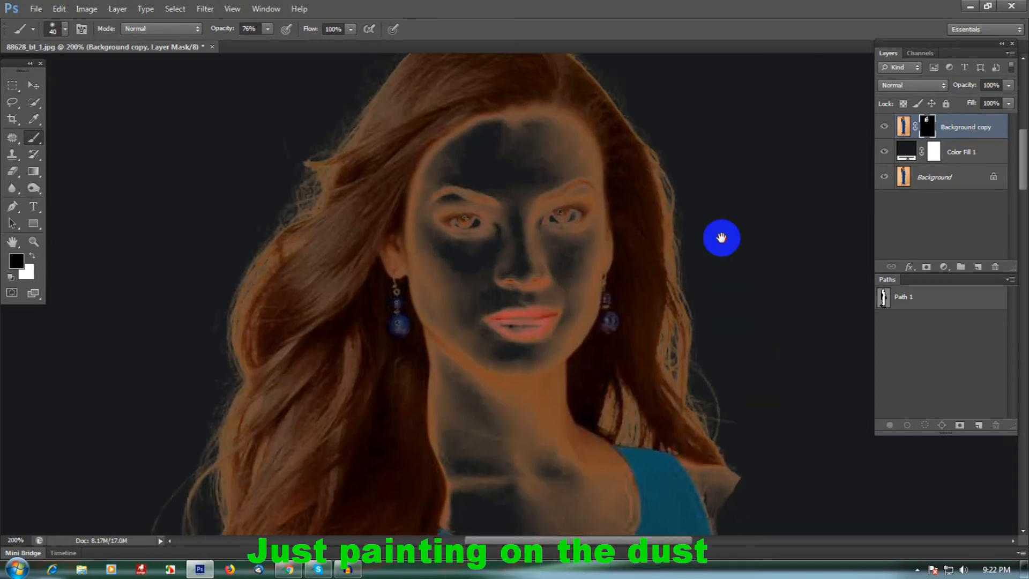
pyautogui.moveTo(733, 329); pyautogui.dragTo(759, 394)
pyautogui.moveTo(759, 394); pyautogui.dragTo(724, 289)
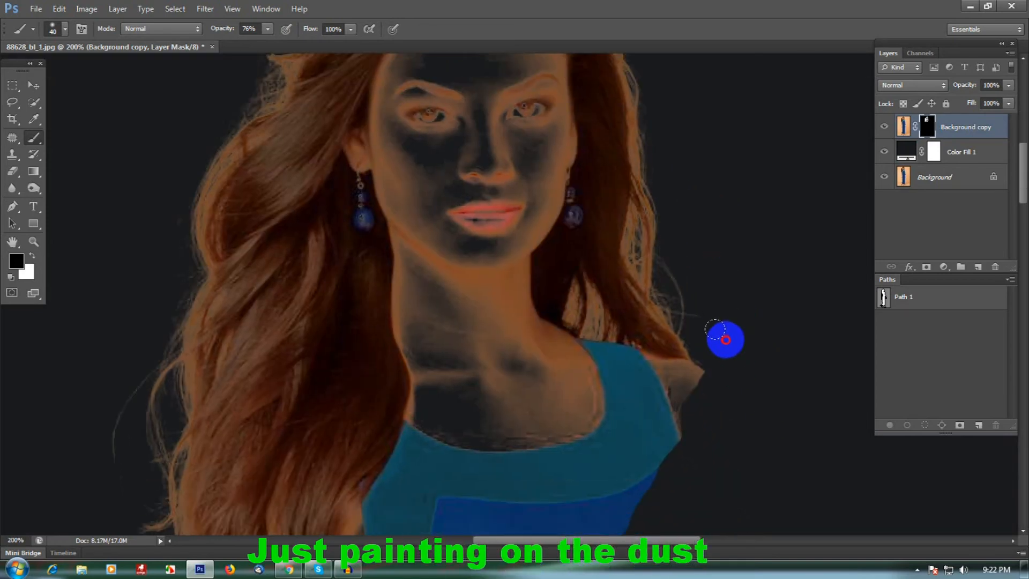
pyautogui.moveTo(715, 329); pyautogui.dragTo(737, 390)
pyautogui.moveTo(213, 209); pyautogui.dragTo(517, 285)
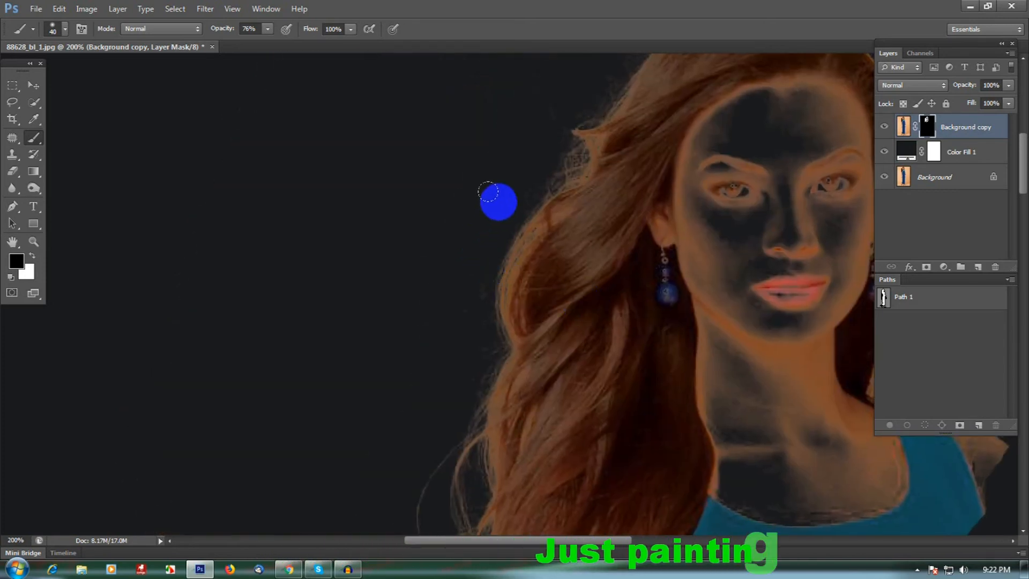
pyautogui.moveTo(421, 305)
pyautogui.mouseDown()
pyautogui.moveTo(451, 297)
pyautogui.moveTo(436, 369)
pyautogui.moveTo(449, 377)
pyautogui.moveTo(436, 397)
pyautogui.mouseUp()
pyautogui.moveTo(359, 393)
pyautogui.mouseDown()
pyautogui.moveTo(422, 280)
pyautogui.moveTo(411, 232)
pyautogui.mouseUp()
pyautogui.moveTo(413, 369)
pyautogui.mouseDown()
pyautogui.moveTo(452, 434)
pyautogui.moveTo(486, 450)
pyautogui.moveTo(512, 491)
pyautogui.moveTo(479, 475)
pyautogui.mouseUp()
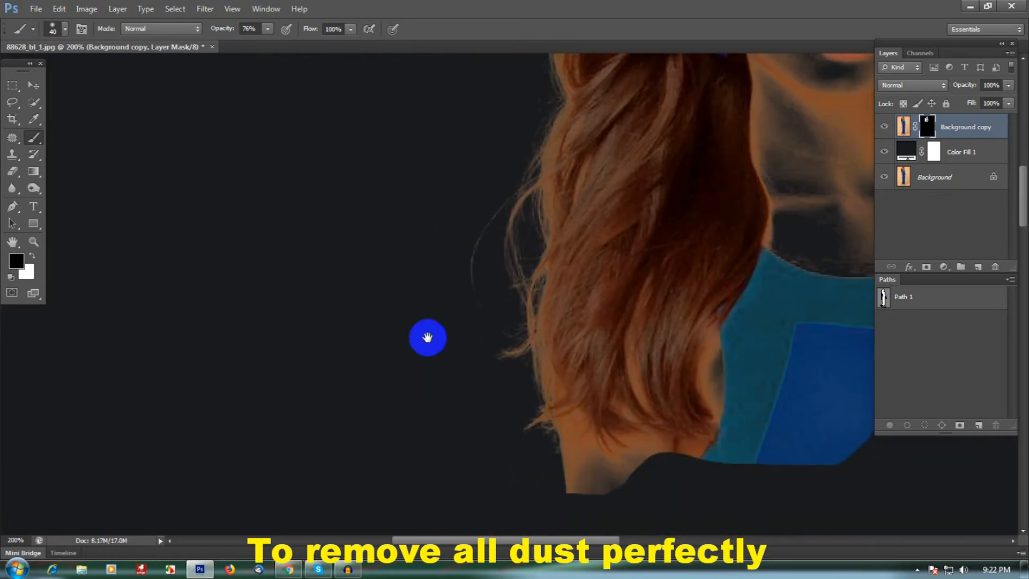
# Make a selection from Path 1 with a feather radius of 0 pixels
pyautogui.scroll(-1, 617, 328)
pyautogui.moveTo(620, 251); pyautogui.dragTo(496, 299)
pyautogui.moveTo(637, 134); pyautogui.dragTo(638, 154)
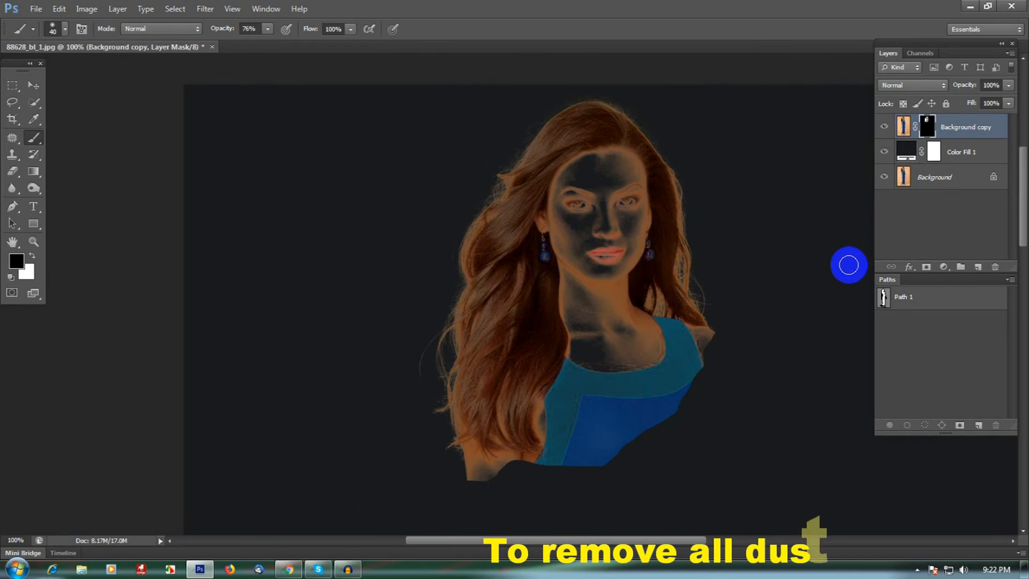
pyautogui.click(930, 302)
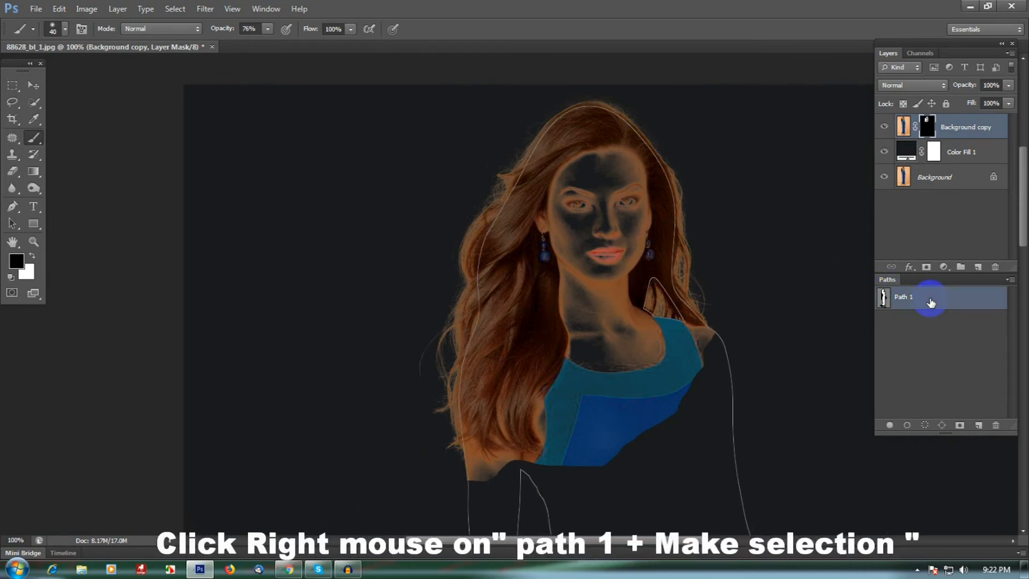
pyautogui.rightClick(914, 299)
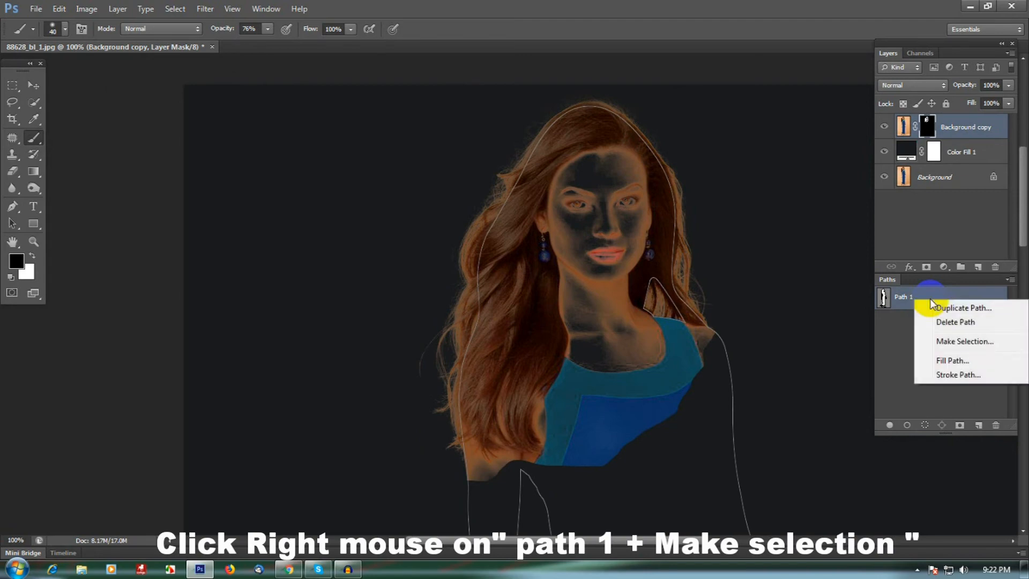
pyautogui.click(974, 346)
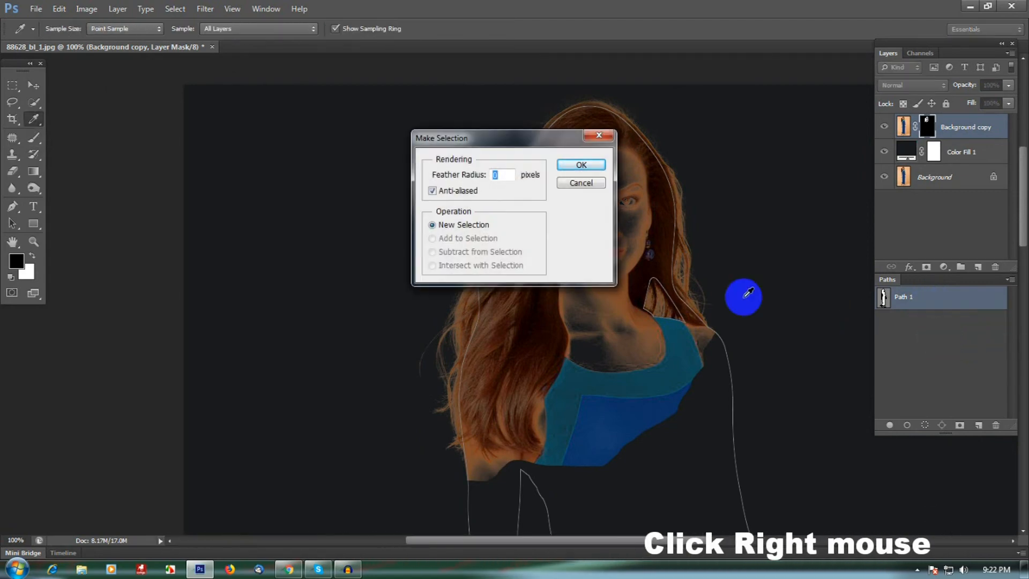
pyautogui.click(581, 164)
# Switch back to the brush and feather the selection by 1 pixel
pyautogui.press('b')
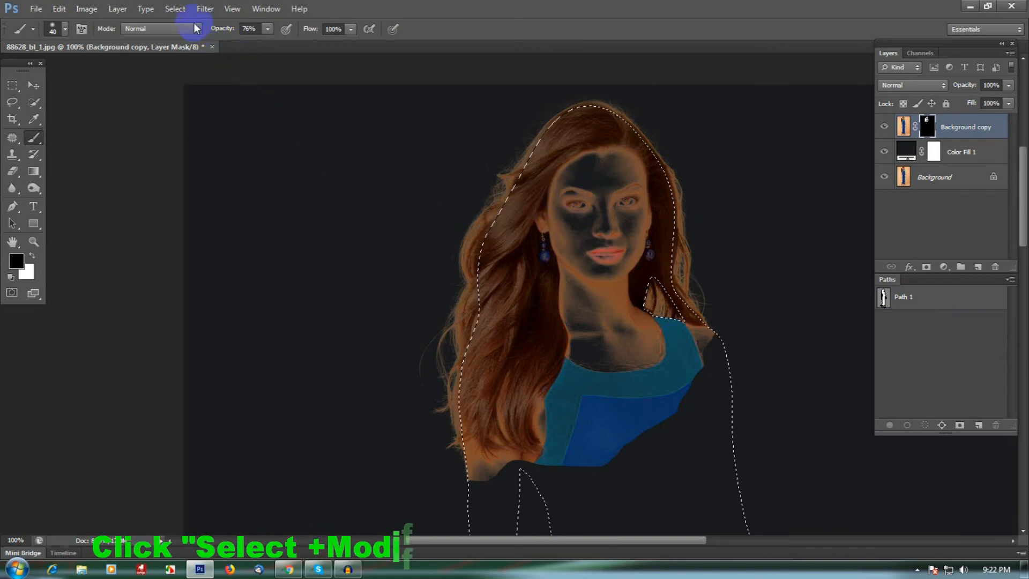
pyautogui.click(182, 9)
pyautogui.moveTo(228, 151)
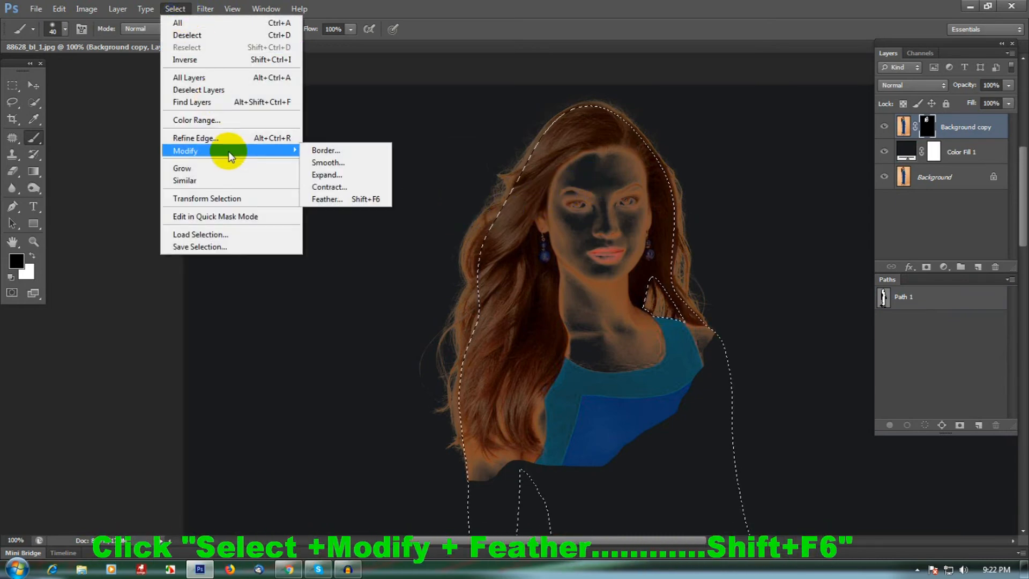
pyautogui.click(351, 198)
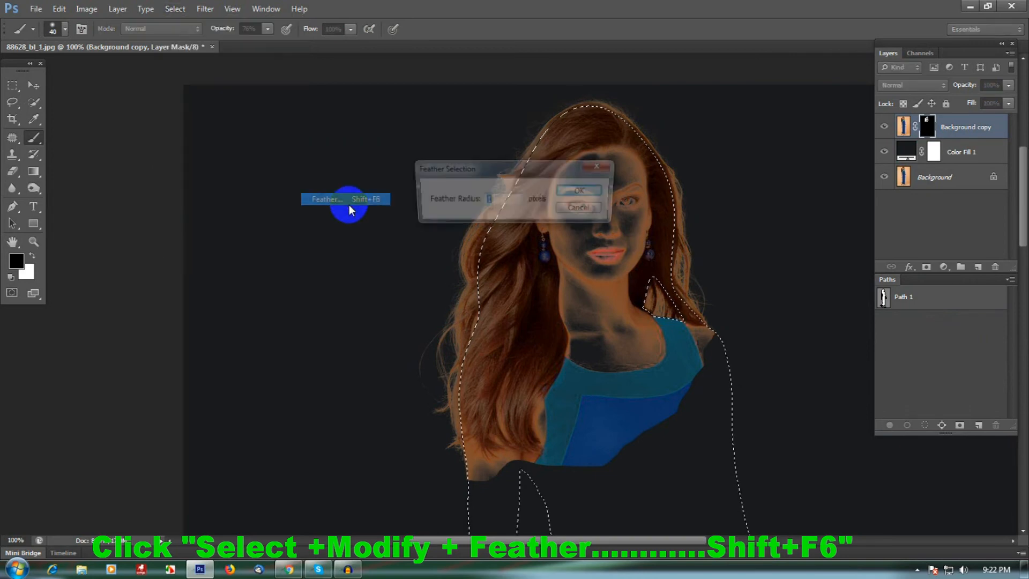
pyautogui.click(489, 199)
pyautogui.write('1')
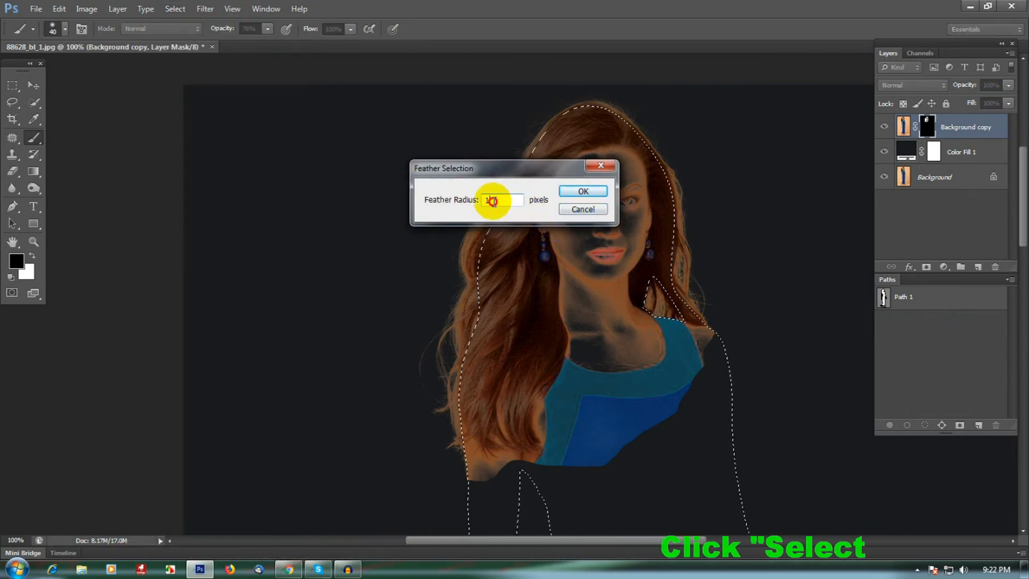
pyautogui.click(583, 191)
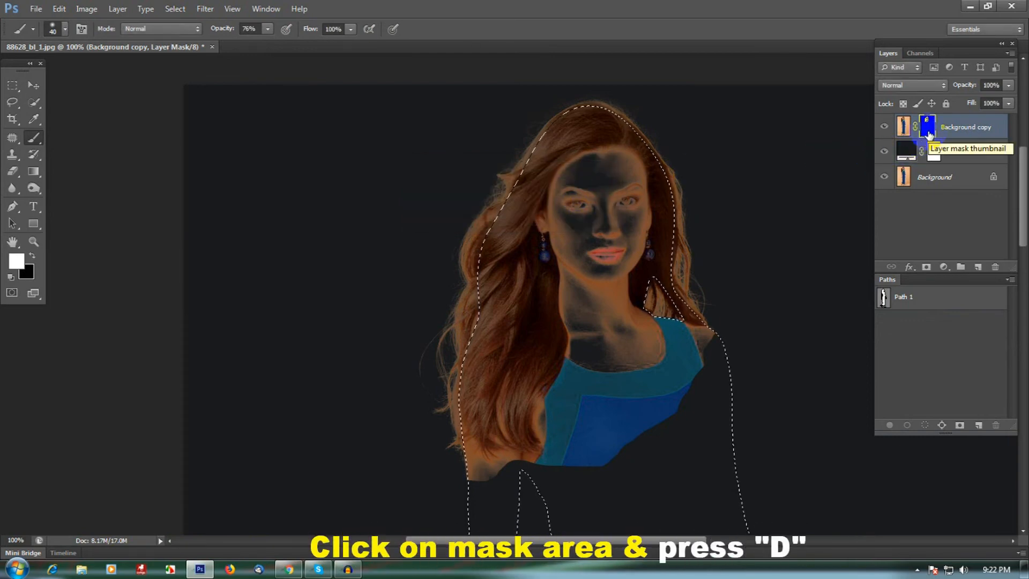
# Fill the selected area of the Background copy mask with white
pyautogui.hotkey('alt', 'BackSpace')
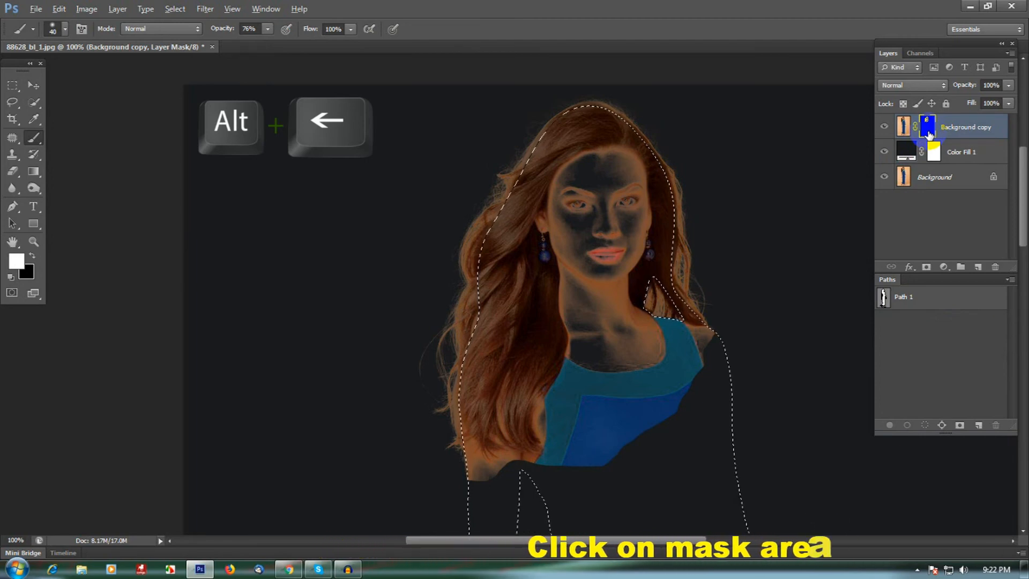
pyautogui.hotkey('alt', 'BackSpace')
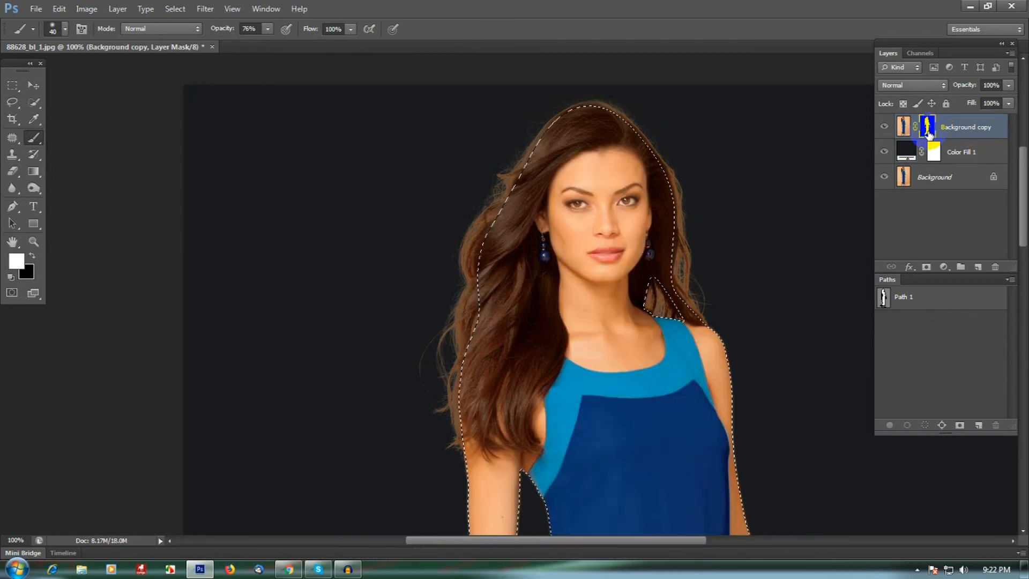
pyautogui.keyDown('ctrl'); pyautogui.click(662, 280); pyautogui.keyUp('ctrl')
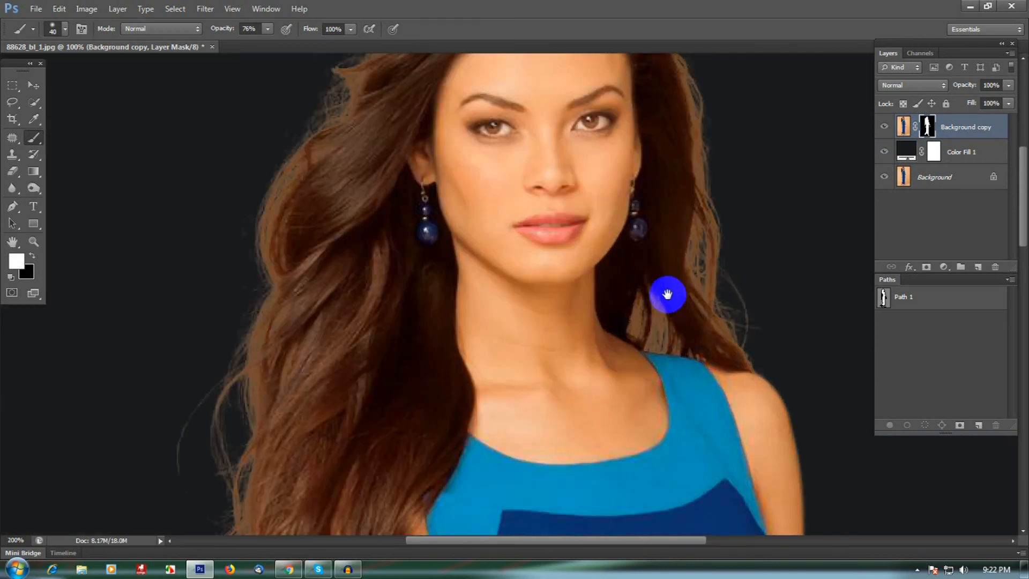
pyautogui.keyDown('ctrl'); pyautogui.keyDown('alt'); pyautogui.click(677, 327); pyautogui.keyUp('alt'); pyautogui.keyUp('ctrl')
pyautogui.keyDown('ctrl'); pyautogui.keyDown('alt'); pyautogui.click(662, 310); pyautogui.keyUp('alt'); pyautogui.keyUp('ctrl')
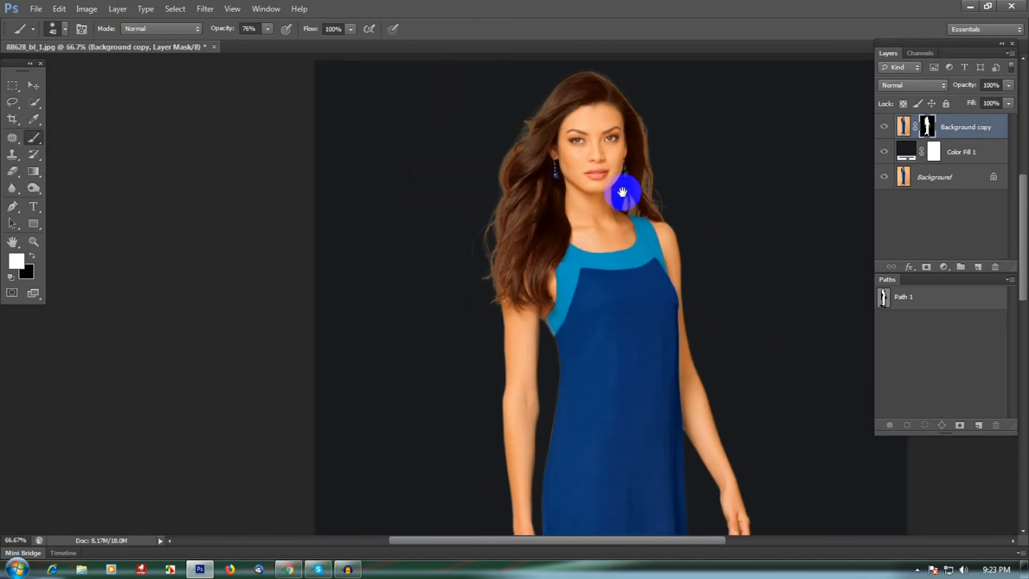
pyautogui.keyDown('ctrl'); pyautogui.click(642, 128); pyautogui.keyUp('ctrl')
pyautogui.moveTo(652, 135); pyautogui.dragTo(650, 187)
pyautogui.moveTo(641, 321); pyautogui.dragTo(616, 296)
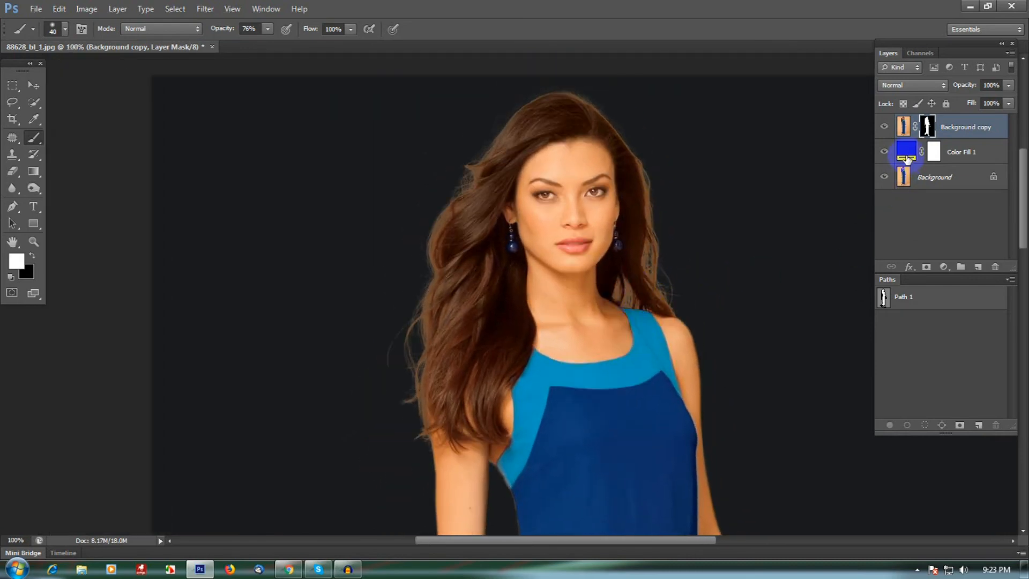
# Change the Color Fill 1 layer's colour to white, ffffff
pyautogui.doubleClick(907, 154)
pyautogui.click(596, 248)
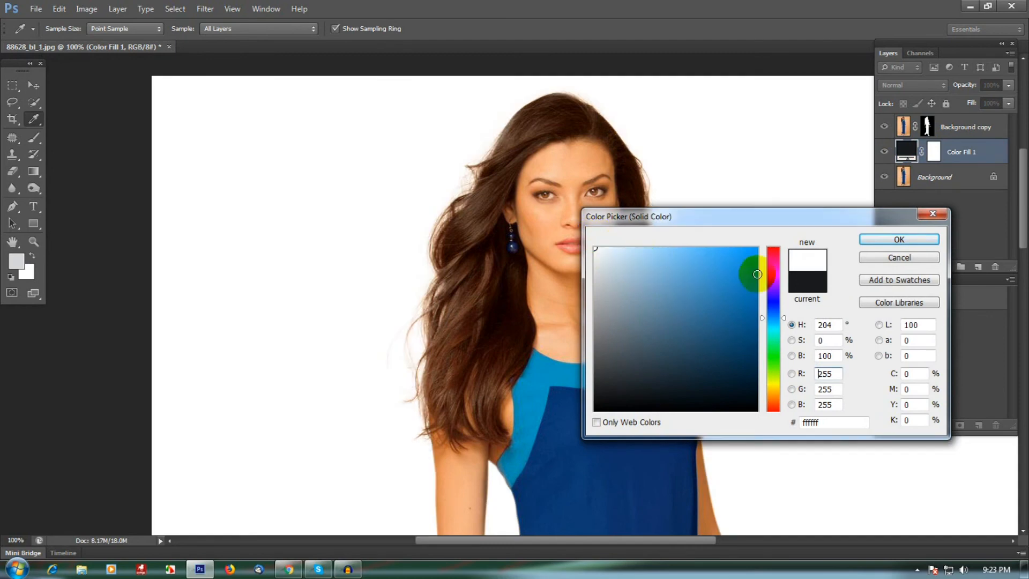
pyautogui.click(884, 241)
# Zoom and pan around the model to inspect the hair and body edges against the white fill
pyautogui.moveTo(668, 333); pyautogui.dragTo(633, 245)
pyautogui.keyDown('alt'); pyautogui.click(633, 243); pyautogui.keyUp('alt')
pyautogui.moveTo(637, 325); pyautogui.dragTo(623, 293)
pyautogui.keyDown('ctrl'); pyautogui.click(600, 175); pyautogui.keyUp('ctrl')
pyautogui.moveTo(613, 167); pyautogui.dragTo(641, 270)
pyautogui.keyDown('ctrl'); pyautogui.click(627, 178); pyautogui.keyUp('ctrl')
pyautogui.moveTo(643, 195); pyautogui.dragTo(659, 216)
pyautogui.moveTo(613, 190); pyautogui.dragTo(638, 239)
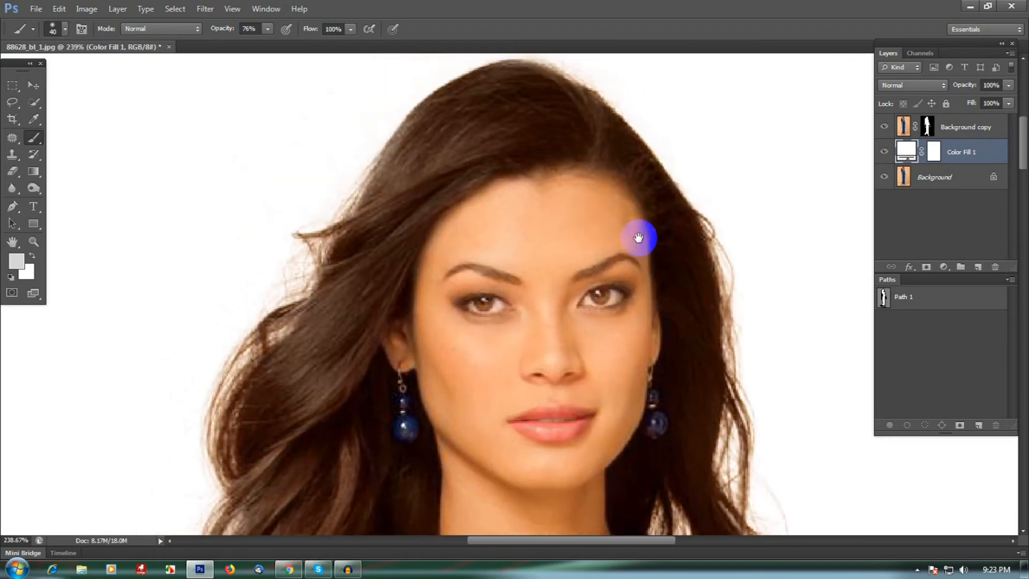
pyautogui.keyDown('alt'); pyautogui.click(638, 239); pyautogui.keyUp('alt')
pyautogui.moveTo(637, 284); pyautogui.dragTo(633, 275)
pyautogui.keyDown('alt'); pyautogui.click(638, 320); pyautogui.keyUp('alt')
pyautogui.moveTo(643, 372); pyautogui.dragTo(618, 340)
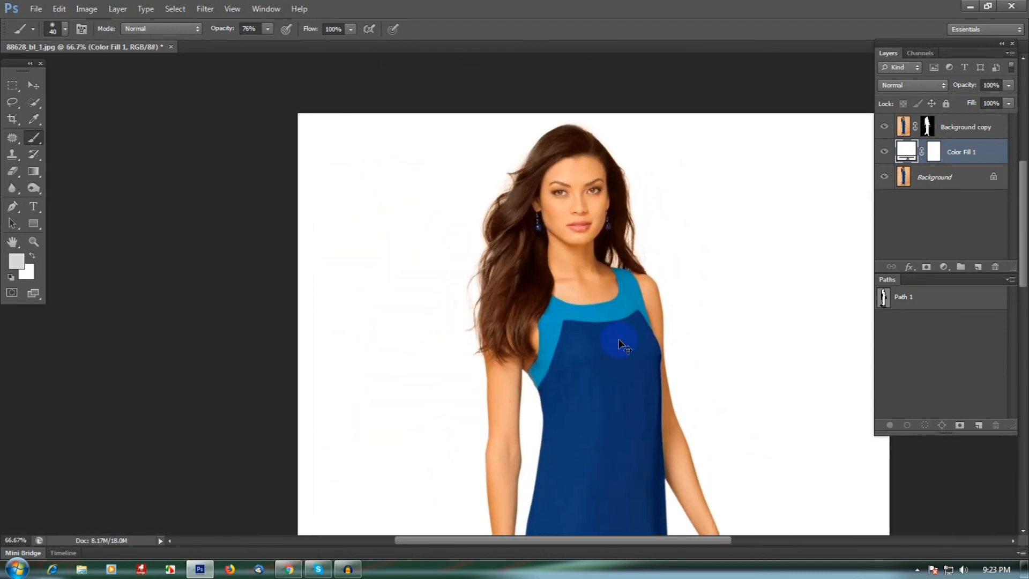
pyautogui.keyDown('alt'); pyautogui.click(619, 340); pyautogui.keyUp('alt')
pyautogui.keyDown('ctrl'); pyautogui.click(579, 165); pyautogui.keyUp('ctrl')
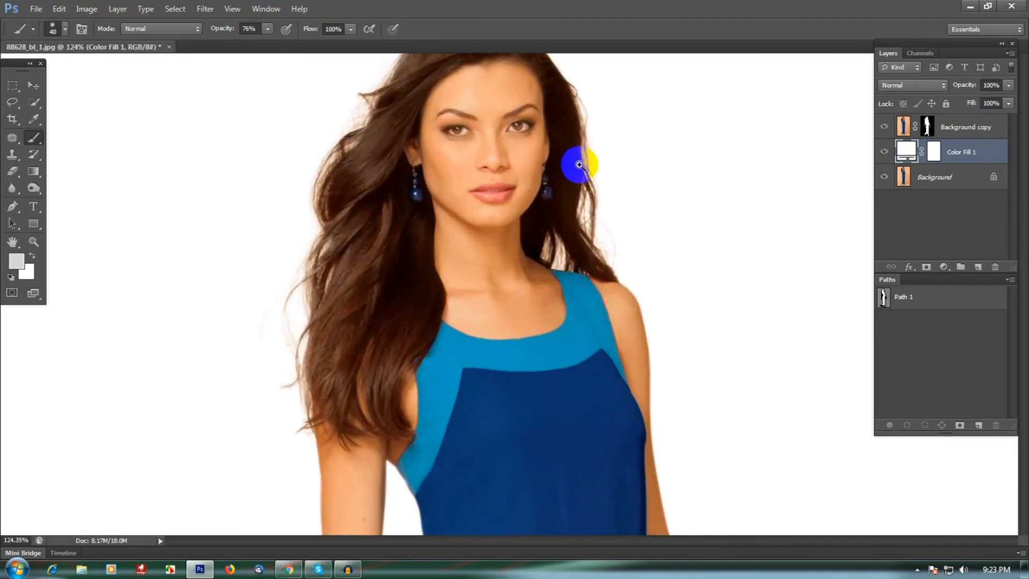
pyautogui.moveTo(579, 165); pyautogui.dragTo(608, 260)
pyautogui.keyDown('alt'); pyautogui.click(608, 261); pyautogui.keyUp('alt')
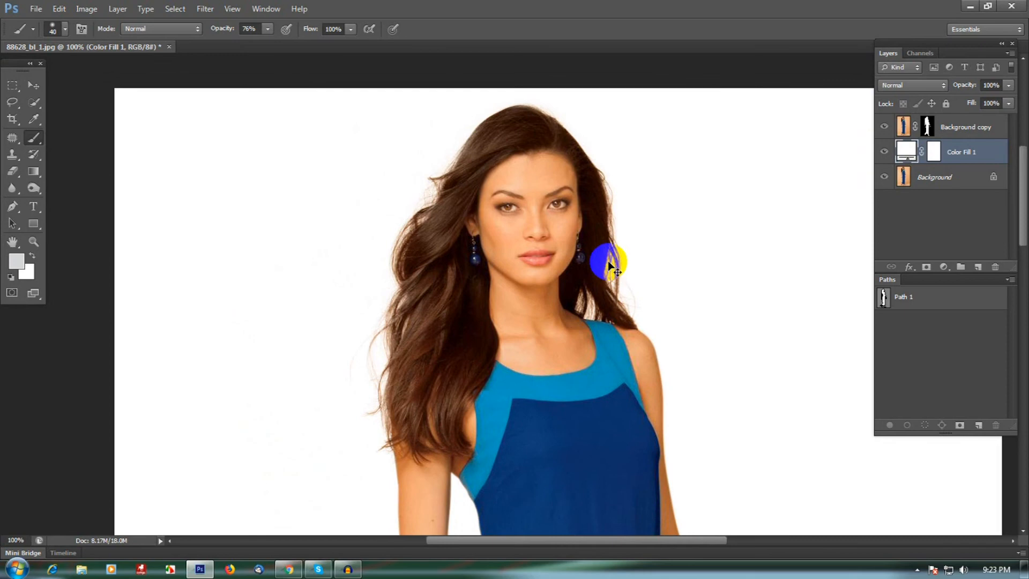
pyautogui.keyDown('alt'); pyautogui.click(608, 261); pyautogui.keyUp('alt')
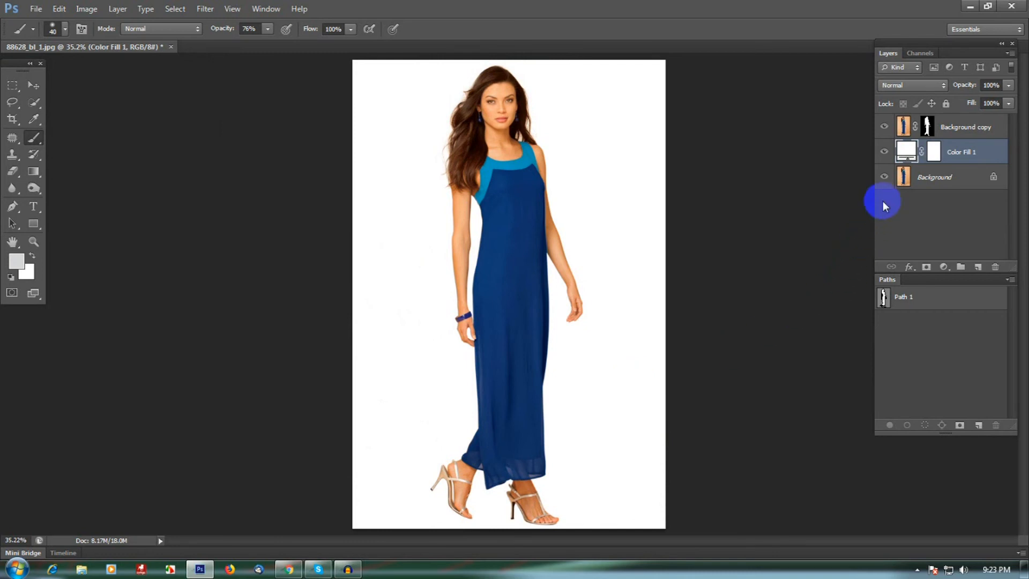
# Hide the Background and Color Fill 1 layers so the cut-out shows over transparency
pyautogui.keyDown('alt'); pyautogui.click(885, 178); pyautogui.keyUp('alt')
pyautogui.keyDown('alt'); pyautogui.click(885, 178); pyautogui.keyUp('alt')
pyautogui.keyDown('alt'); pyautogui.click(884, 178); pyautogui.keyUp('alt')
pyautogui.keyDown('alt'); pyautogui.click(885, 178); pyautogui.keyUp('alt')
pyautogui.keyDown('alt'); pyautogui.click(884, 178); pyautogui.keyUp('alt')
pyautogui.keyDown('alt'); pyautogui.click(884, 178); pyautogui.keyUp('alt')
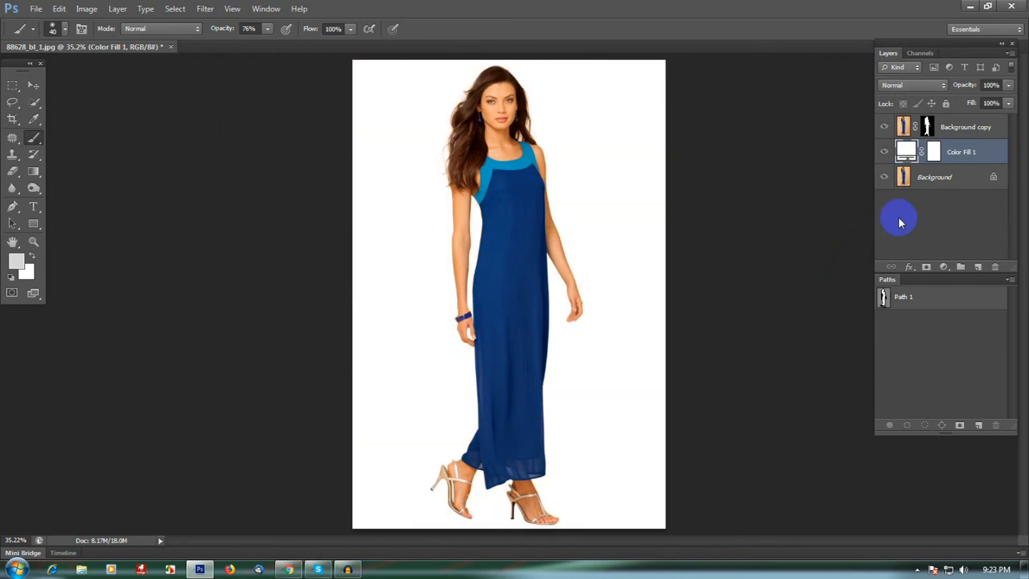
pyautogui.click(885, 153)
pyautogui.click(884, 177)
pyautogui.moveTo(483, 80); pyautogui.dragTo(550, 124)
pyautogui.moveTo(624, 150); pyautogui.dragTo(608, 214)
# Select the Background copy mask, shrink the brush to 25 px and paint white along the hair's left edge
pyautogui.click(931, 129)
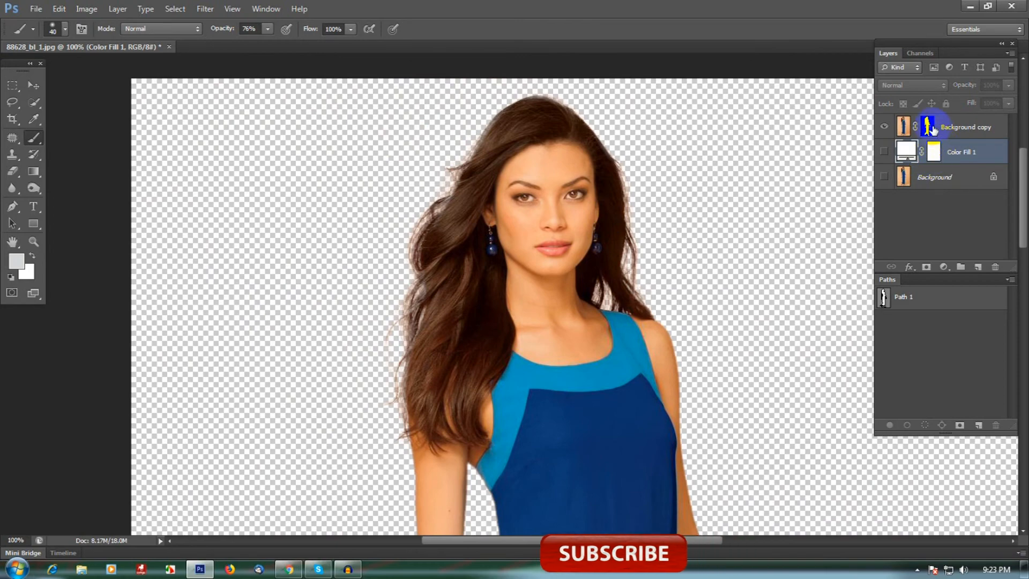
pyautogui.moveTo(562, 103); pyautogui.dragTo(597, 133)
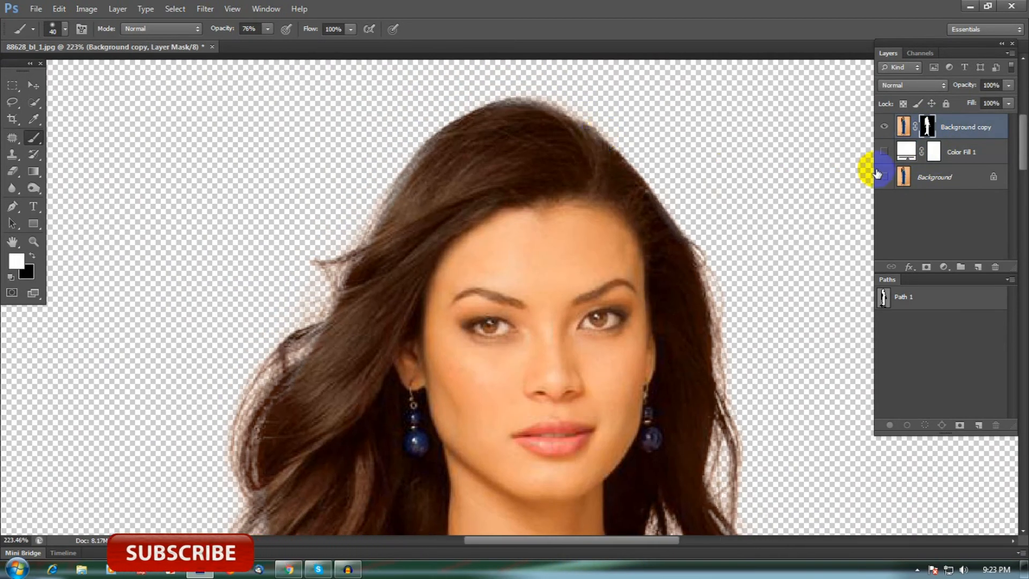
pyautogui.keyDown('ctrl'); pyautogui.click(927, 128); pyautogui.keyUp('ctrl')
pyautogui.moveTo(619, 199); pyautogui.dragTo(606, 208)
pyautogui.moveTo(600, 173)
pyautogui.mouseDown()
pyautogui.moveTo(529, 156)
pyautogui.moveTo(460, 179)
pyautogui.mouseUp()
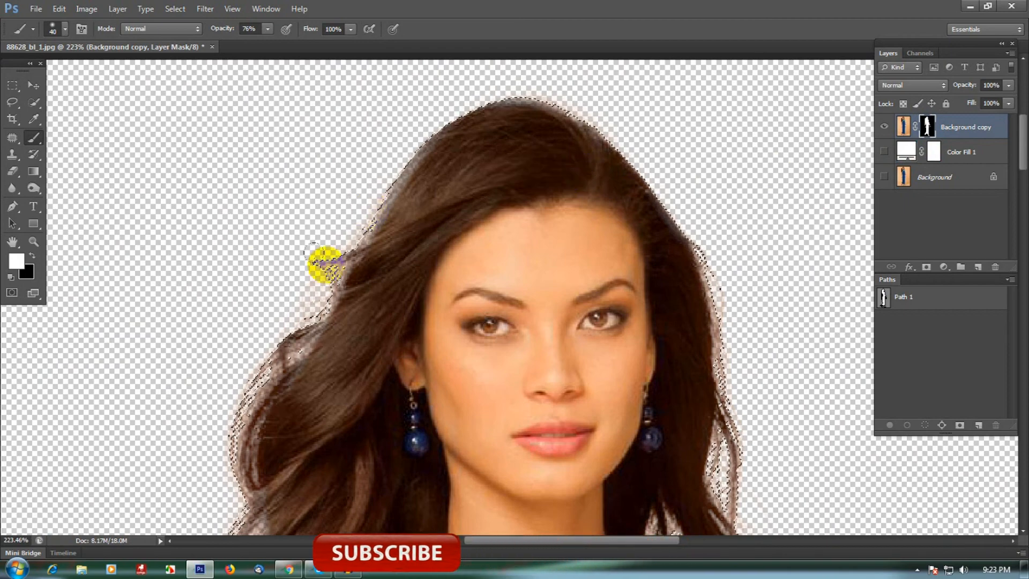
pyautogui.press('[')
pyautogui.press('[')
pyautogui.press('[')
pyautogui.click(884, 153)
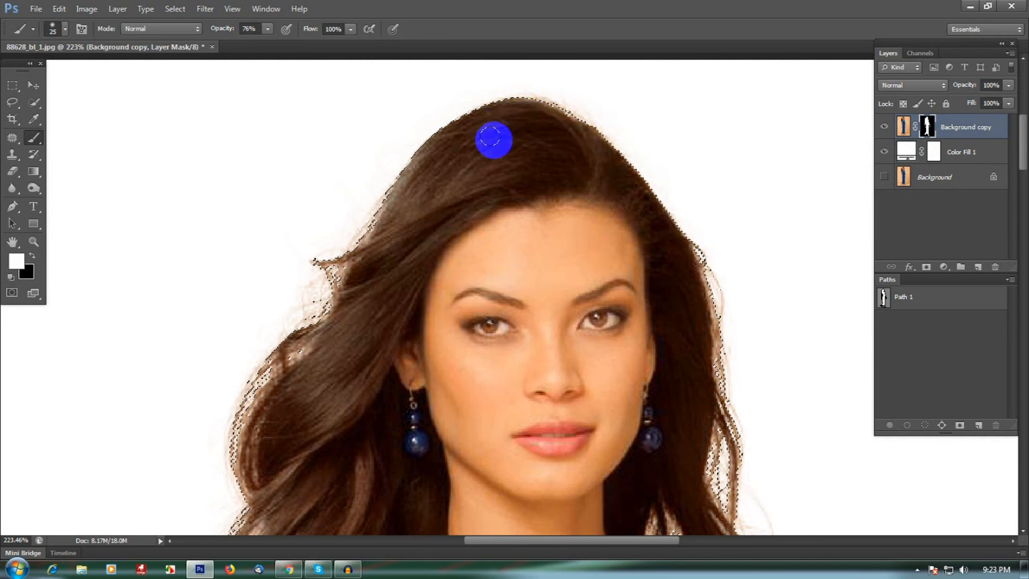
pyautogui.click(884, 151)
pyautogui.click(523, 121)
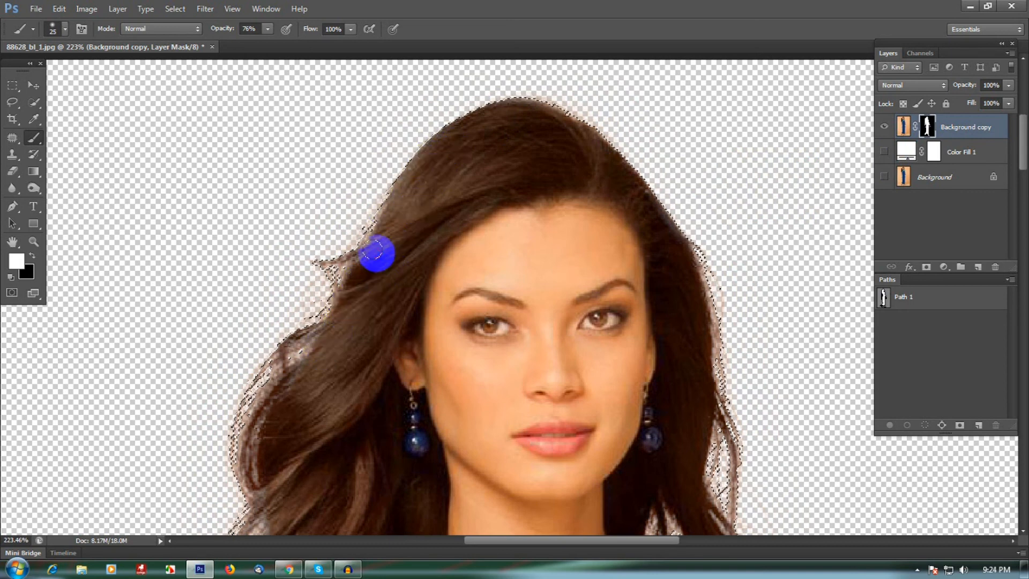
pyautogui.moveTo(368, 318); pyautogui.dragTo(389, 278)
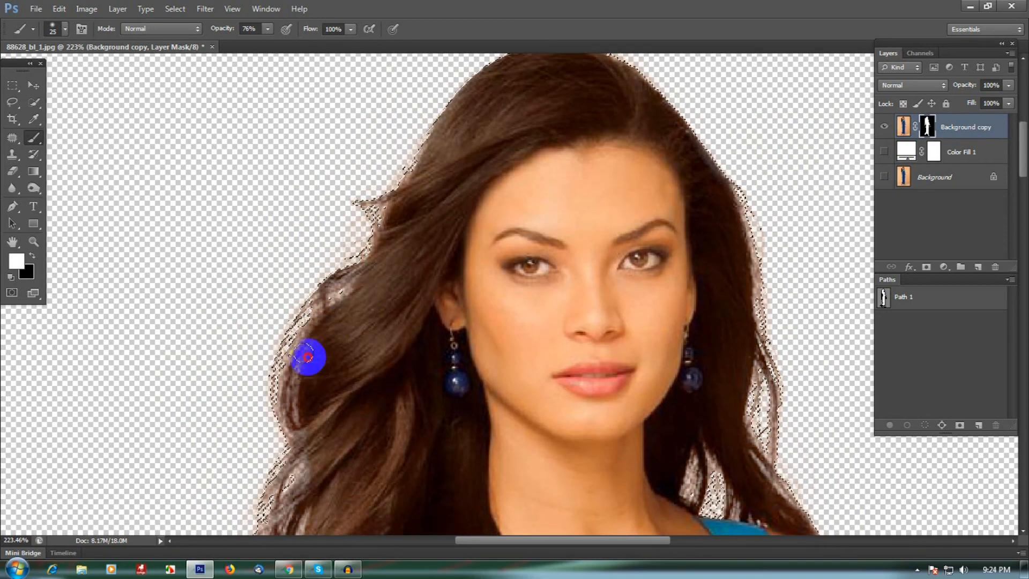
pyautogui.moveTo(307, 416)
pyautogui.mouseDown()
pyautogui.moveTo(336, 324)
pyautogui.moveTo(403, 287)
pyautogui.mouseUp()
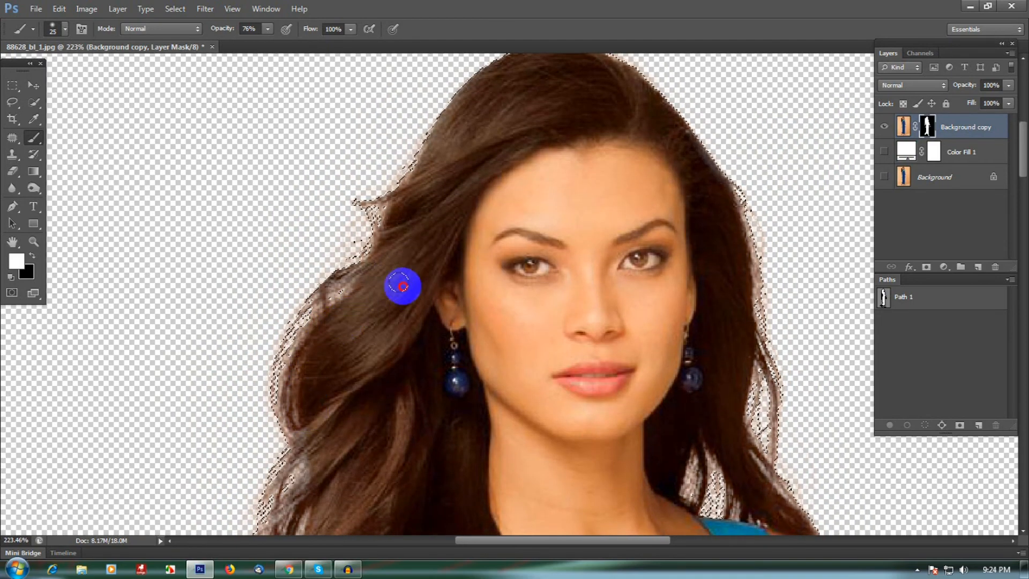
# Shrink the brush to 10 px and paint white on the mask along the hair's left edge near the temple
pyautogui.press('[')
pyautogui.press('[')
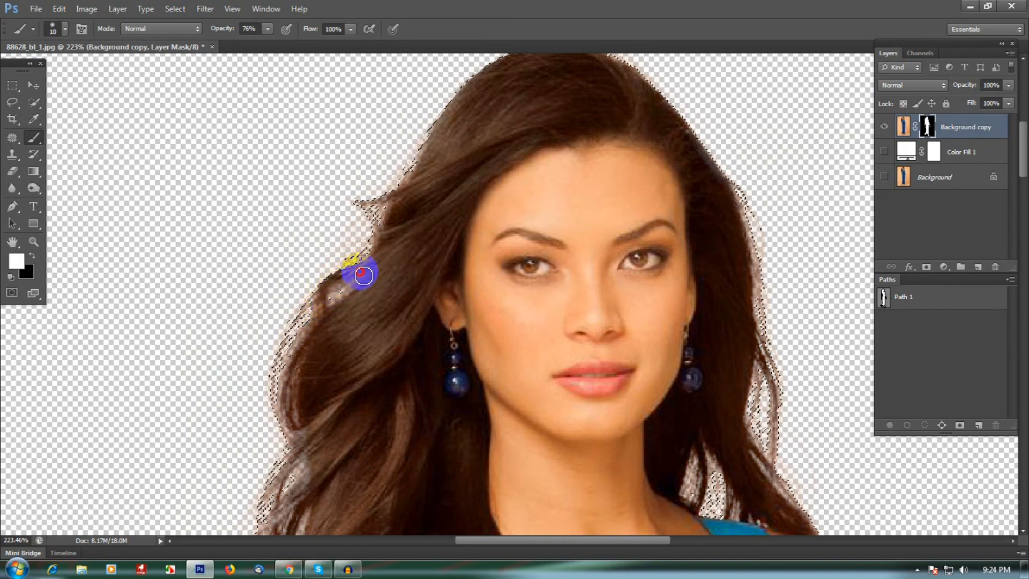
pyautogui.moveTo(379, 274); pyautogui.dragTo(429, 268)
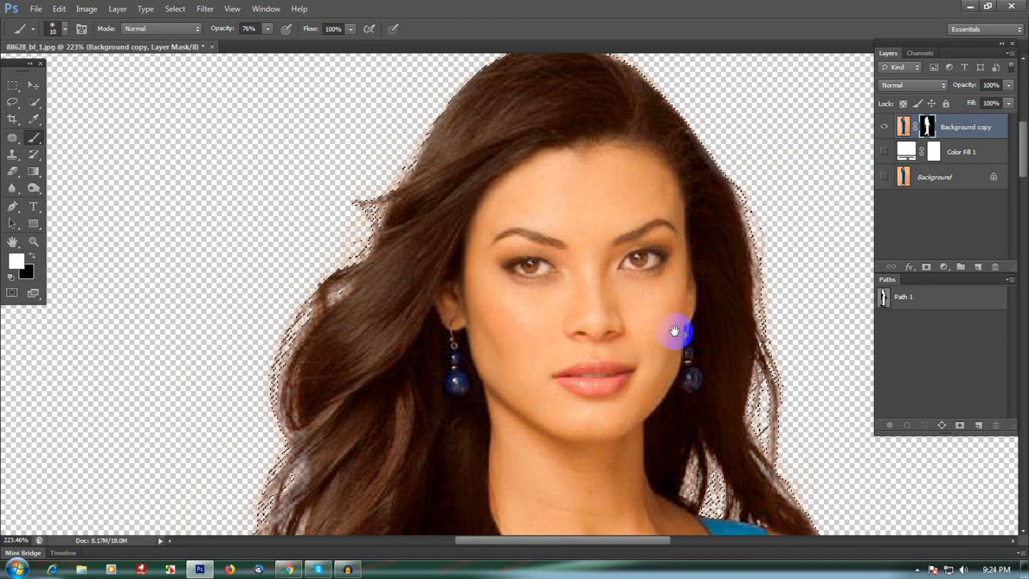
# Enlarge the brush to 20 px and paint white along the hair's right edge beside the cheek
pyautogui.press(']')
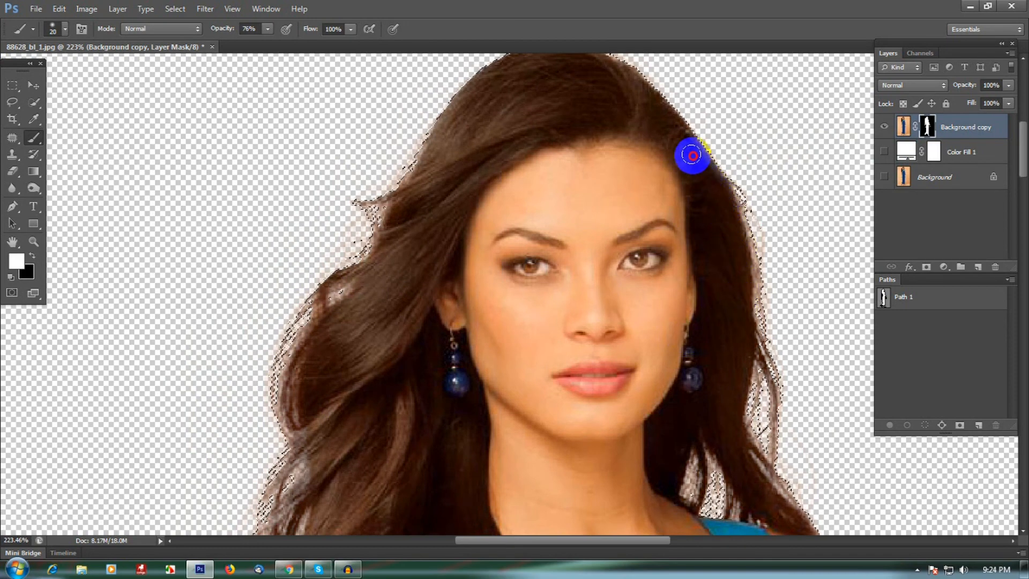
pyautogui.moveTo(739, 325); pyautogui.dragTo(750, 355)
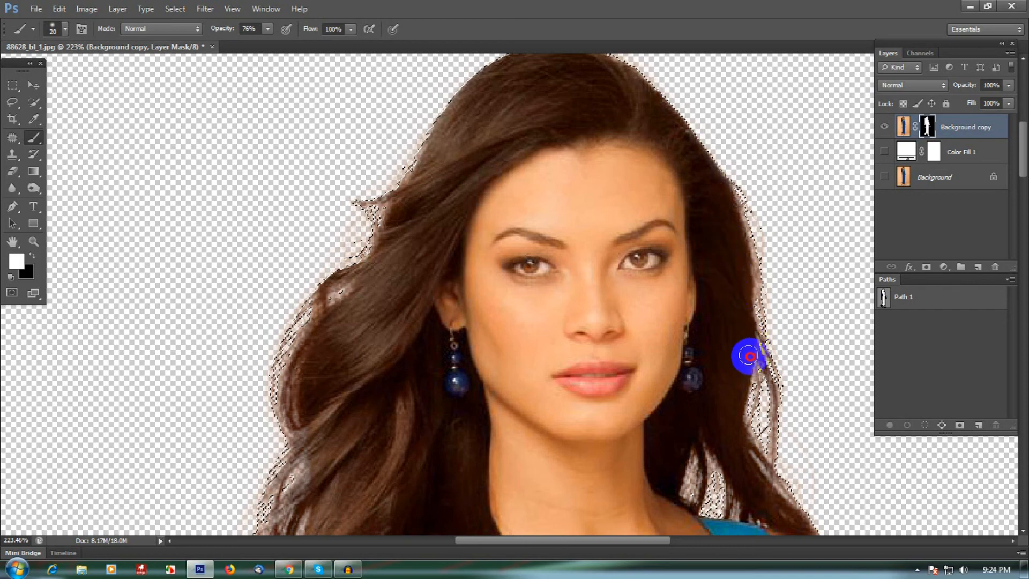
pyautogui.moveTo(746, 314); pyautogui.dragTo(734, 401)
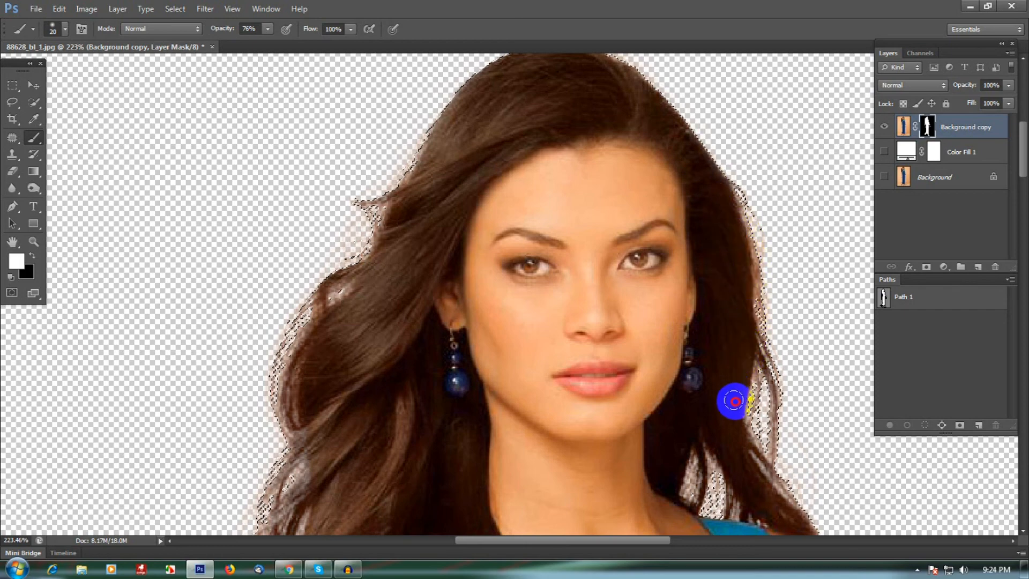
# Paint white on the mask along the lower left hair edge down to the shoulder
pyautogui.scroll(-3, 700, 358)
pyautogui.hscroll(2, 700, 358)
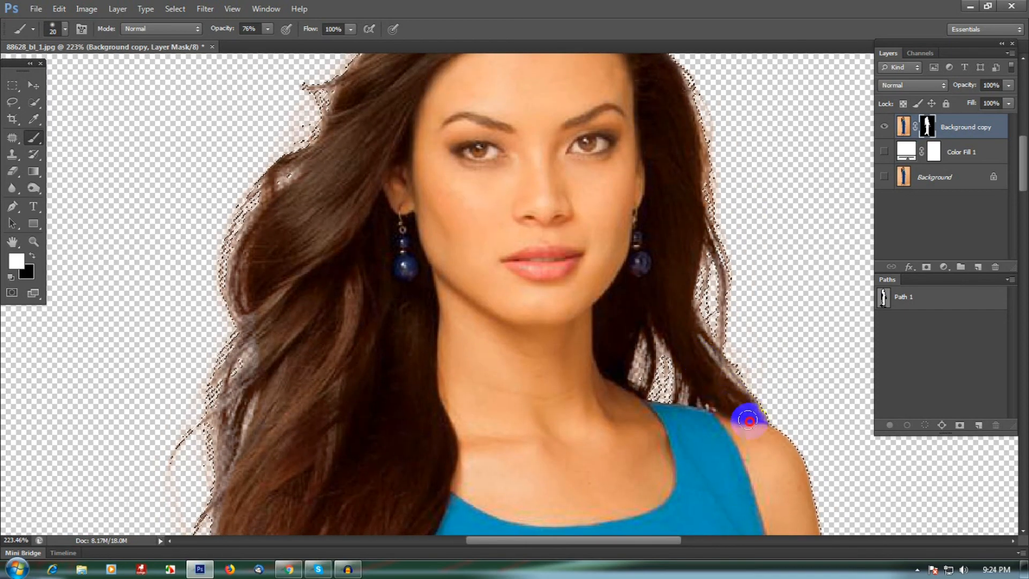
pyautogui.scroll(-3, 595, 375)
pyautogui.hscroll(-3, 595, 374)
pyautogui.moveTo(367, 235); pyautogui.dragTo(336, 276)
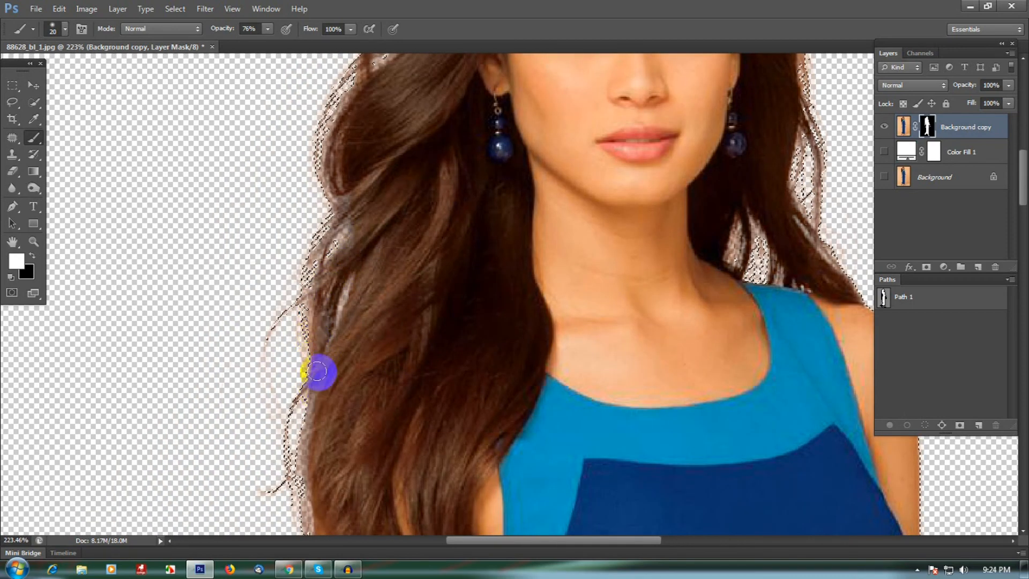
pyautogui.scroll(-3, 379, 283)
pyautogui.hscroll(-2, 379, 282)
pyautogui.click(384, 297)
pyautogui.moveTo(375, 383); pyautogui.dragTo(388, 443)
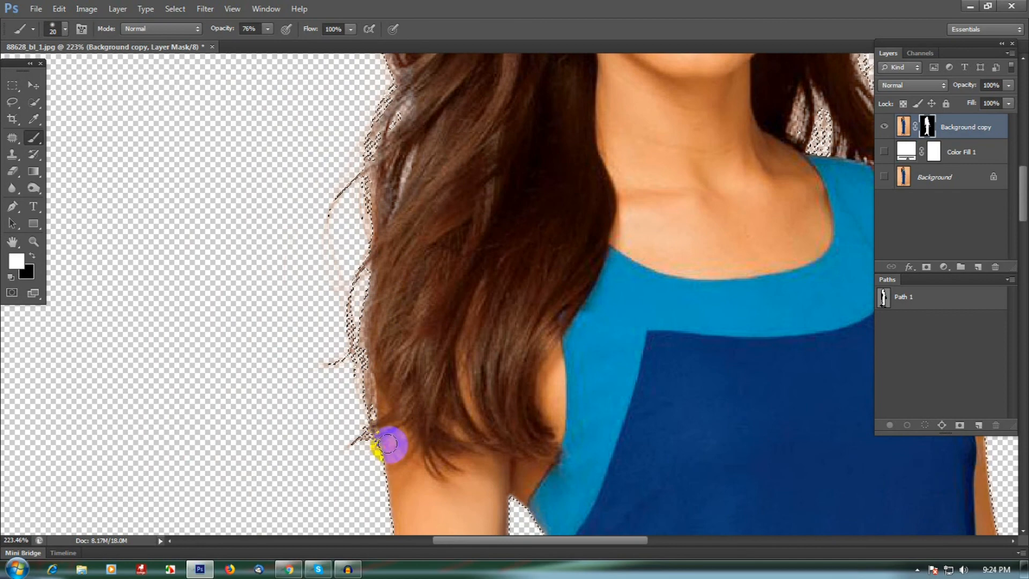
pyautogui.moveTo(393, 278)
pyautogui.mouseDown()
pyautogui.moveTo(391, 365)
pyautogui.moveTo(401, 360)
pyautogui.moveTo(394, 278)
pyautogui.mouseUp()
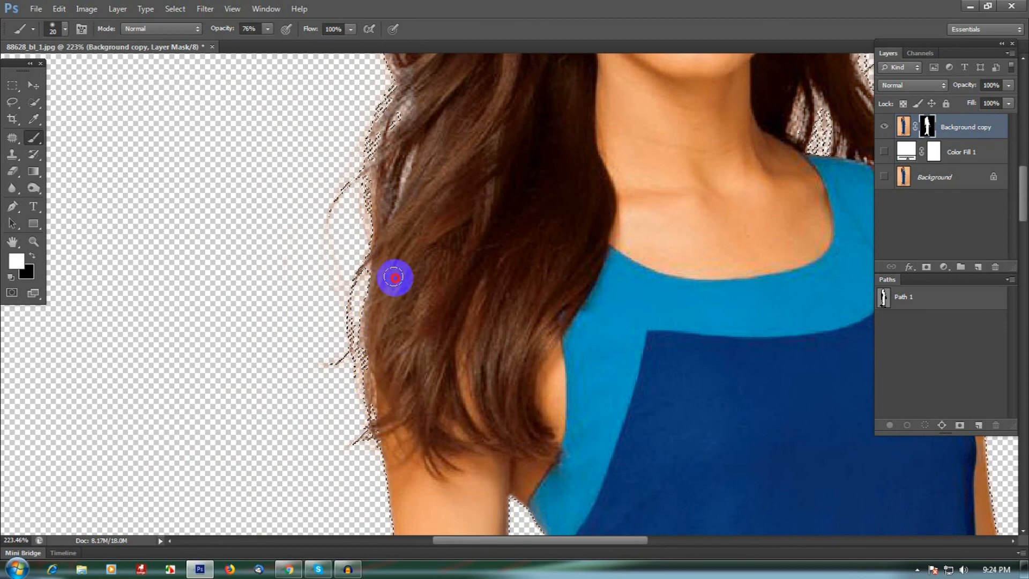
pyautogui.moveTo(435, 126)
pyautogui.mouseDown()
pyautogui.moveTo(376, 200)
pyautogui.moveTo(384, 253)
pyautogui.moveTo(391, 170)
pyautogui.moveTo(422, 96)
pyautogui.moveTo(415, 230)
pyautogui.moveTo(388, 125)
pyautogui.moveTo(392, 234)
pyautogui.moveTo(378, 251)
pyautogui.moveTo(424, 266)
pyautogui.moveTo(400, 227)
pyautogui.moveTo(412, 189)
pyautogui.moveTo(419, 197)
pyautogui.moveTo(459, 154)
pyautogui.moveTo(428, 152)
pyautogui.moveTo(412, 208)
pyautogui.moveTo(449, 218)
pyautogui.moveTo(494, 116)
pyautogui.moveTo(431, 147)
pyautogui.moveTo(480, 182)
pyautogui.mouseUp()
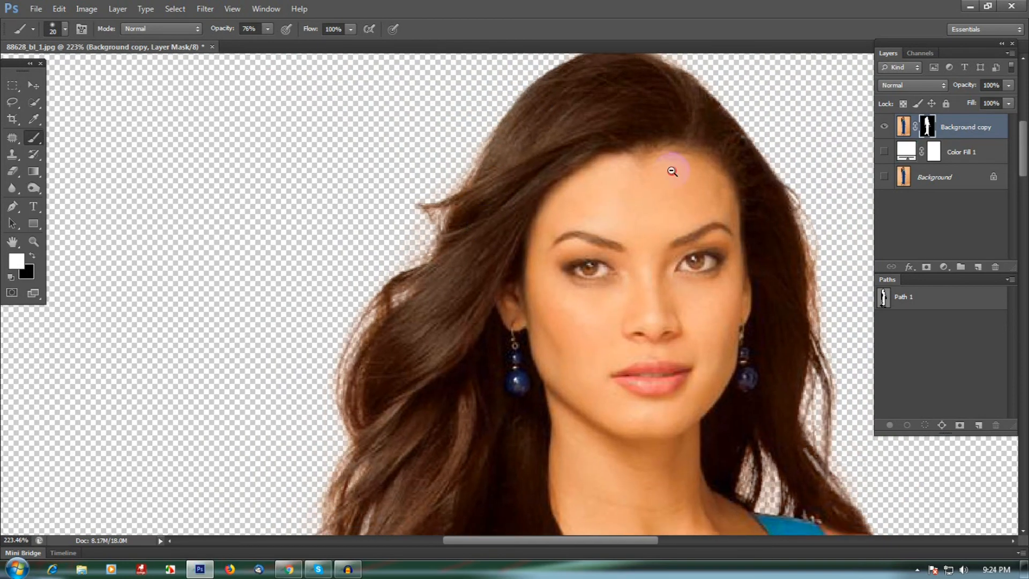
pyautogui.keyDown('ctrl'); pyautogui.keyDown('alt'); pyautogui.click(671, 171); pyautogui.keyUp('alt'); pyautogui.keyUp('ctrl')
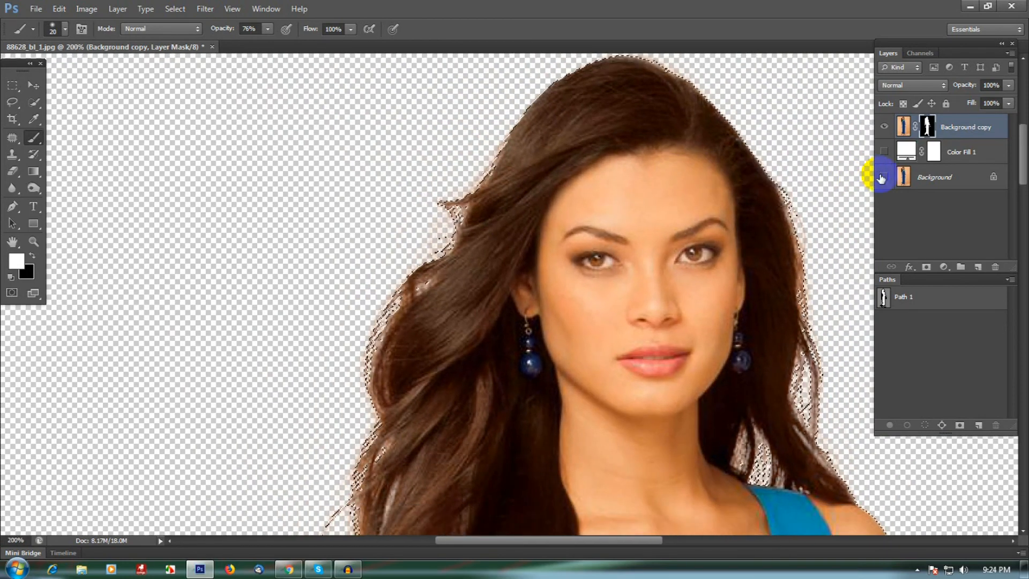
# Briefly show and hide the Background layer, then turn the Color Fill 1 layer back on
pyautogui.click(884, 177)
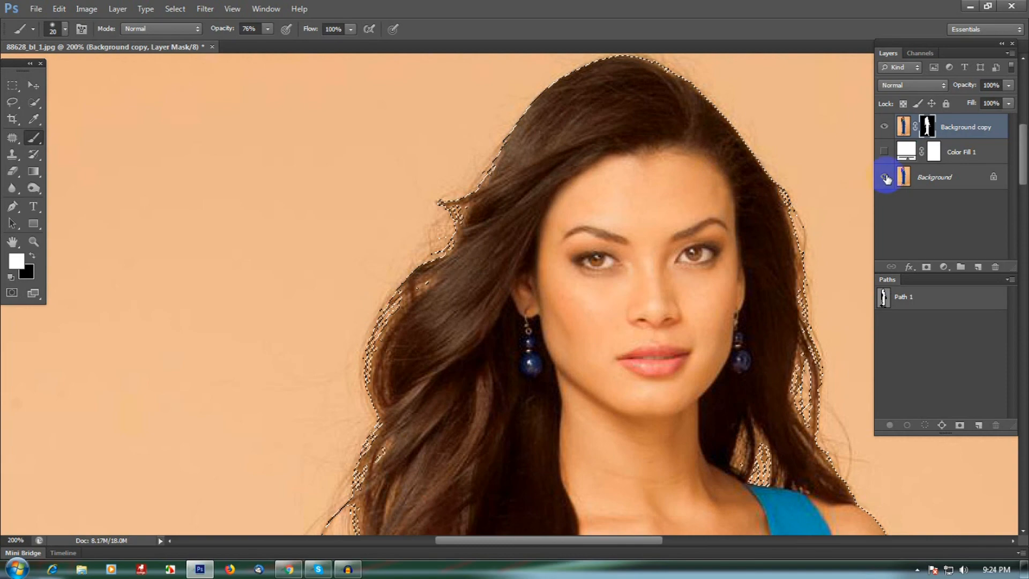
pyautogui.click(884, 177)
pyautogui.click(884, 152)
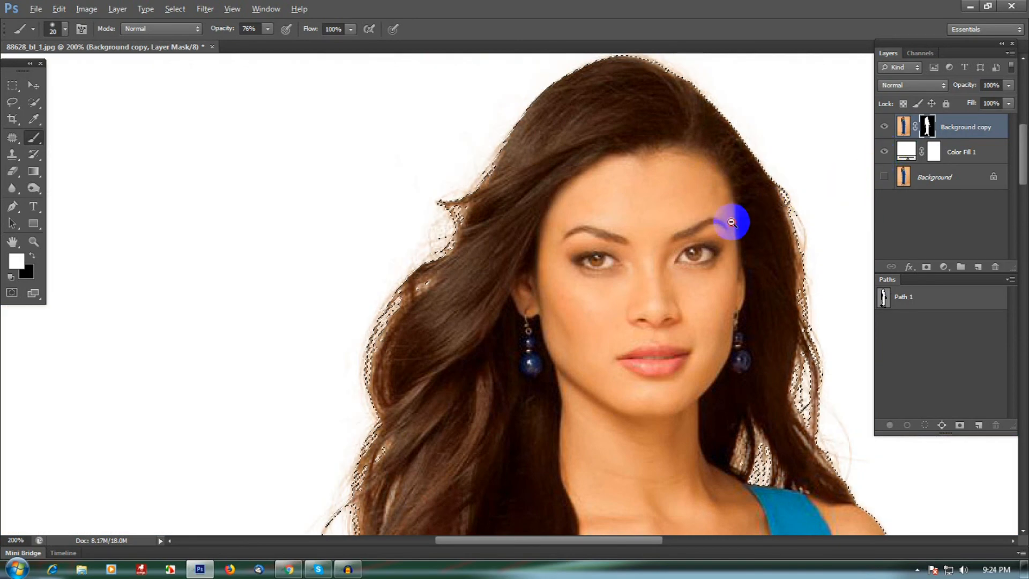
# Paint white over the hair's right edge near the temple and deselect
pyautogui.keyDown('alt'); pyautogui.click(735, 223); pyautogui.keyUp('alt')
pyautogui.keyDown('alt'); pyautogui.click(746, 262); pyautogui.keyUp('alt')
pyautogui.moveTo(753, 283); pyautogui.dragTo(727, 263)
pyautogui.hotkey('ctrl', 'd')
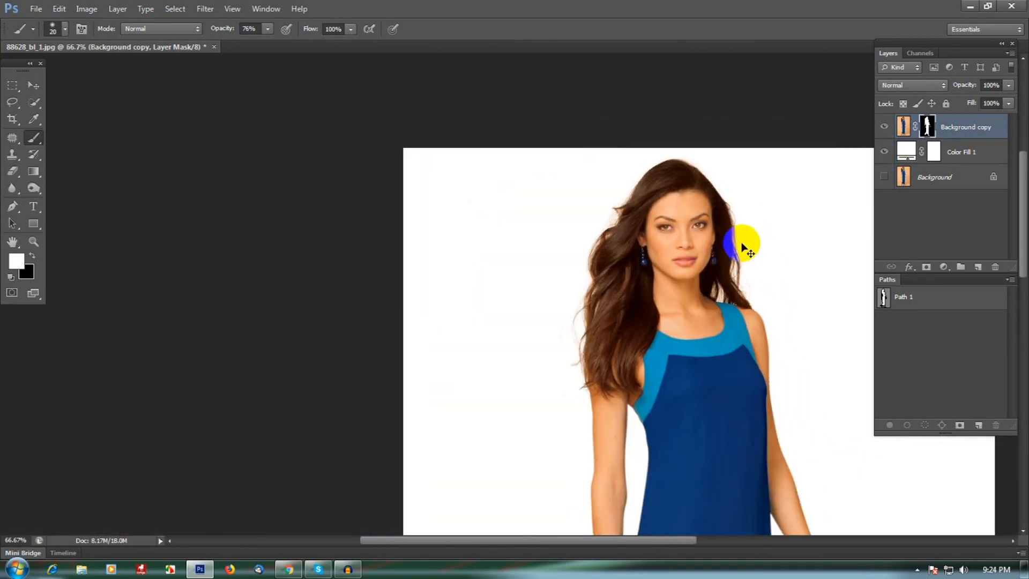
# Paint white on the mask along the hair beside the right side of the neck
pyautogui.moveTo(707, 176); pyautogui.dragTo(748, 194)
pyautogui.moveTo(792, 339); pyautogui.dragTo(747, 287)
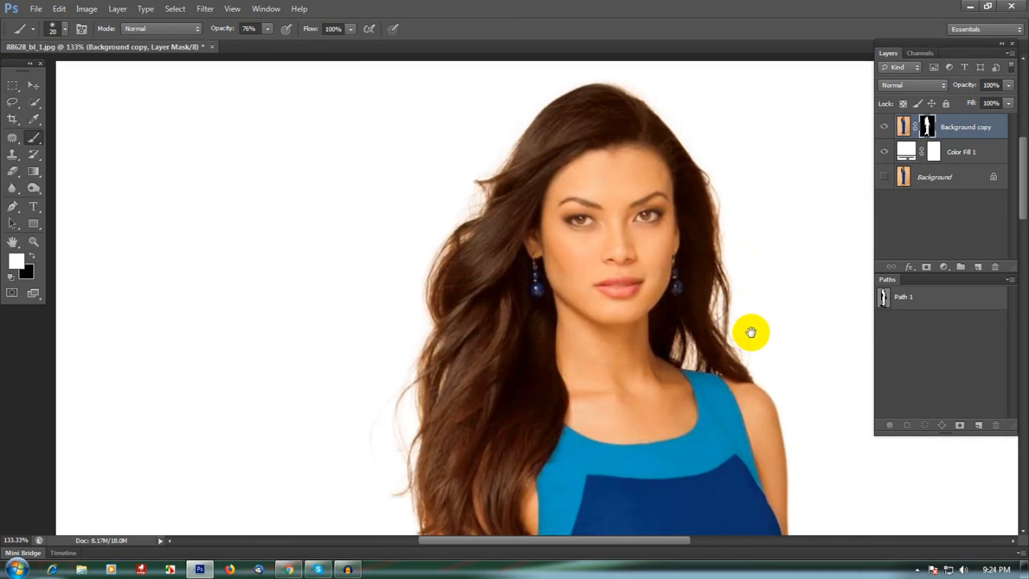
pyautogui.moveTo(568, 319); pyautogui.dragTo(551, 258)
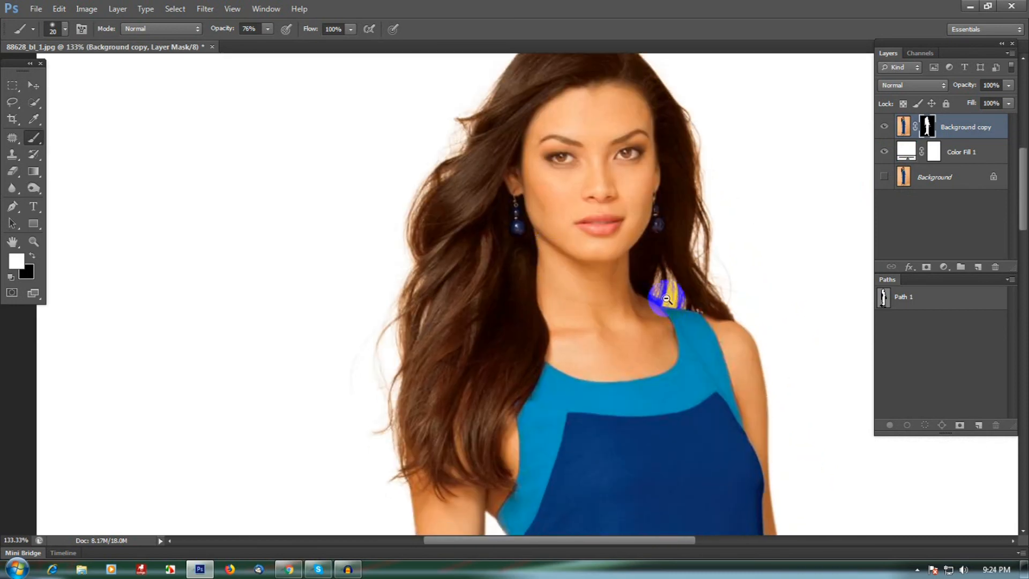
pyautogui.keyDown('alt'); pyautogui.click(675, 299); pyautogui.keyUp('alt')
pyautogui.moveTo(694, 296); pyautogui.dragTo(670, 273)
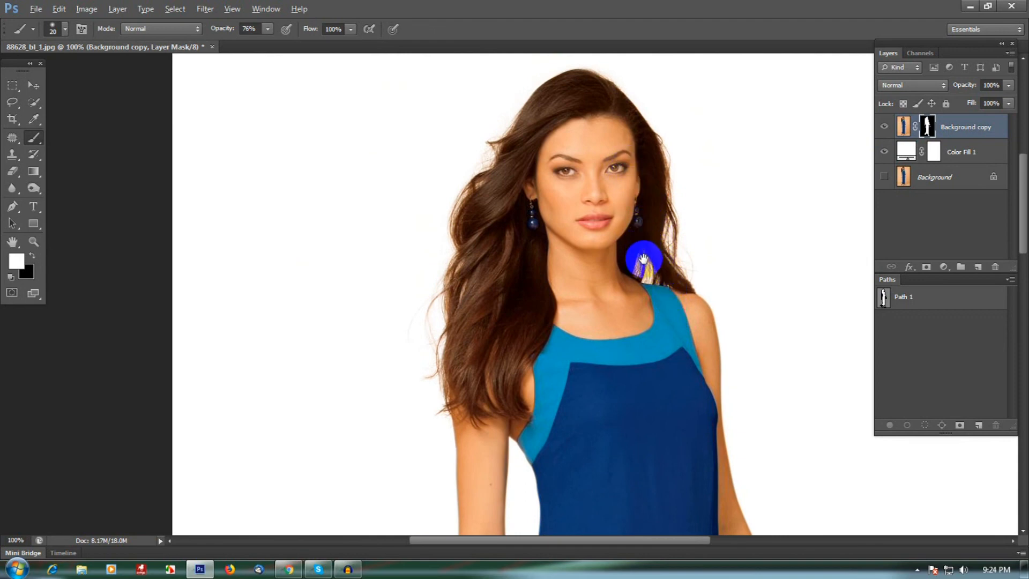
# Hide the Color Fill 1 layer and view the whole cut-out figure over transparency
pyautogui.keyDown('alt'); pyautogui.click(643, 259); pyautogui.keyUp('alt')
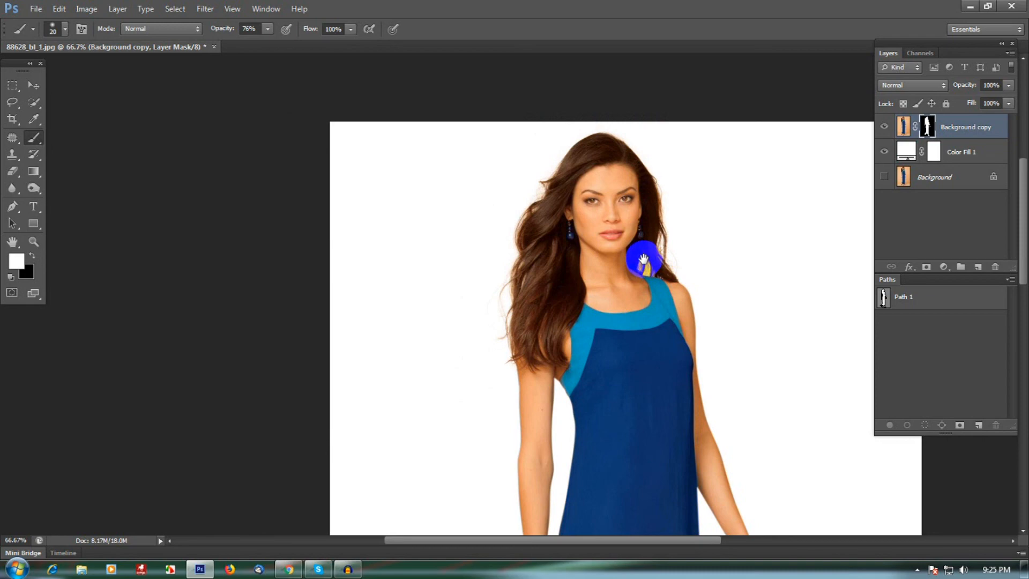
pyautogui.moveTo(624, 338); pyautogui.dragTo(611, 315)
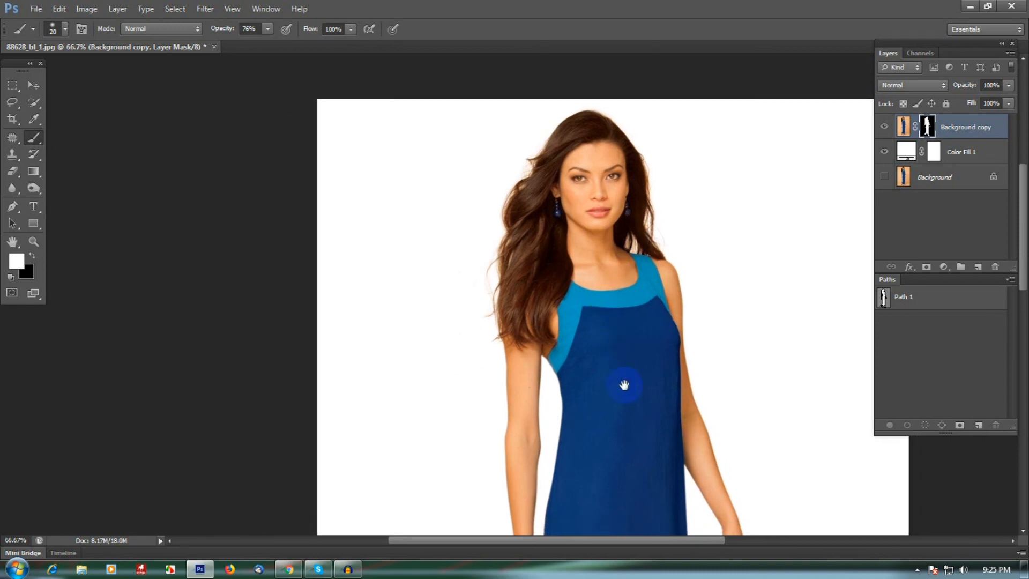
pyautogui.click(633, 200)
pyautogui.keyDown('alt'); pyautogui.click(650, 287); pyautogui.keyUp('alt')
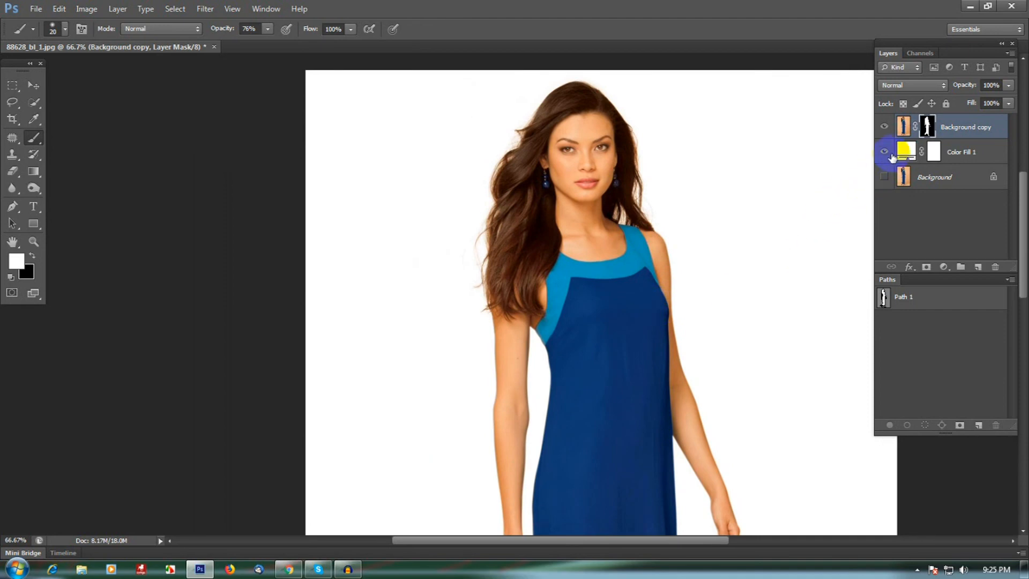
pyautogui.click(884, 154)
pyautogui.hotkey('ctrl', '-')
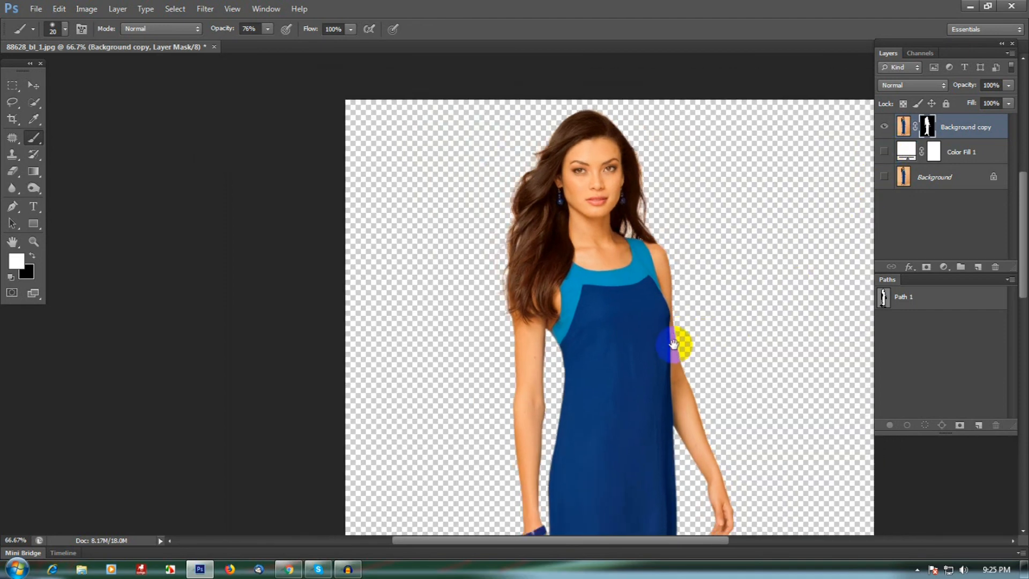
pyautogui.hotkey('ctrl', '-')
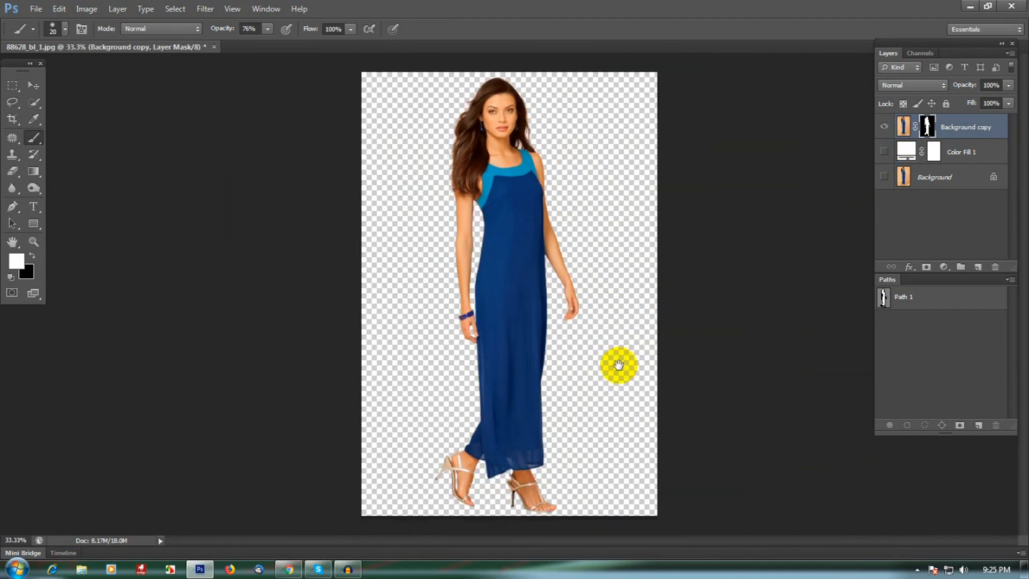
pyautogui.keyDown('alt'); pyautogui.click(884, 178); pyautogui.keyUp('alt')
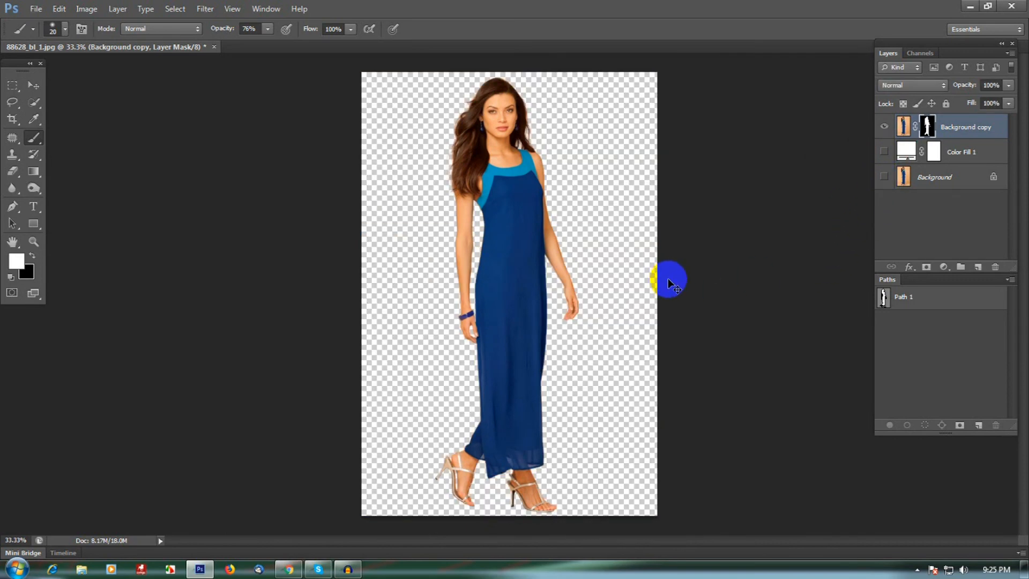
# Save the document as 88628_bl_1.psd in Web Images with Maximize Compatibility on
pyautogui.hotkey('ctrl', 'shift', 's')
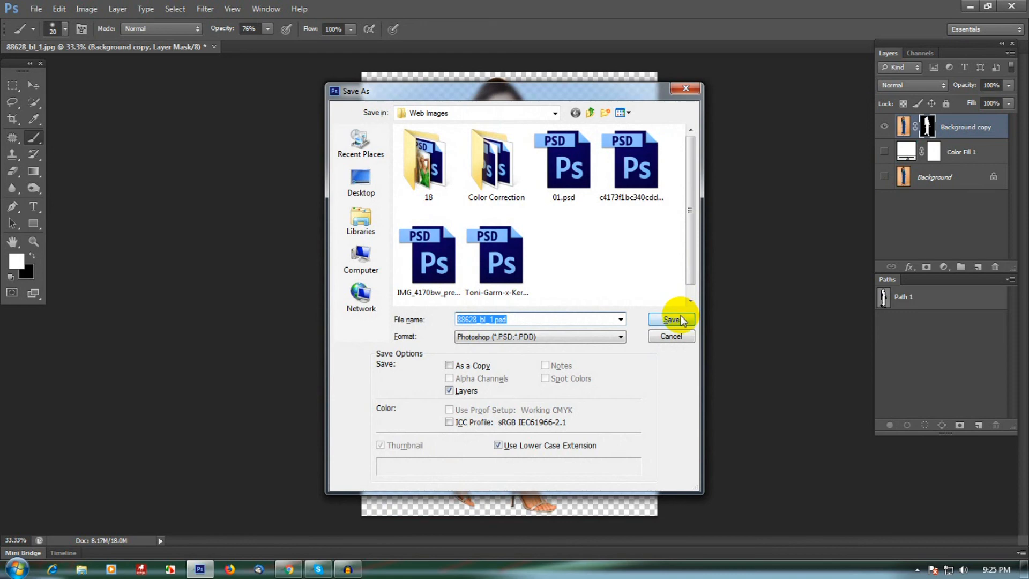
pyautogui.click(671, 320)
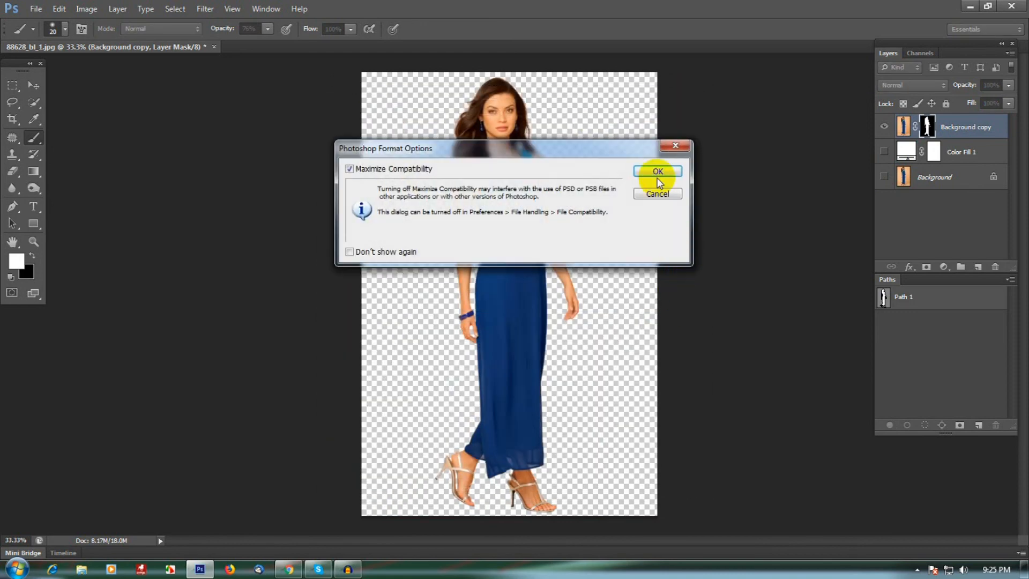
pyautogui.click(664, 170)
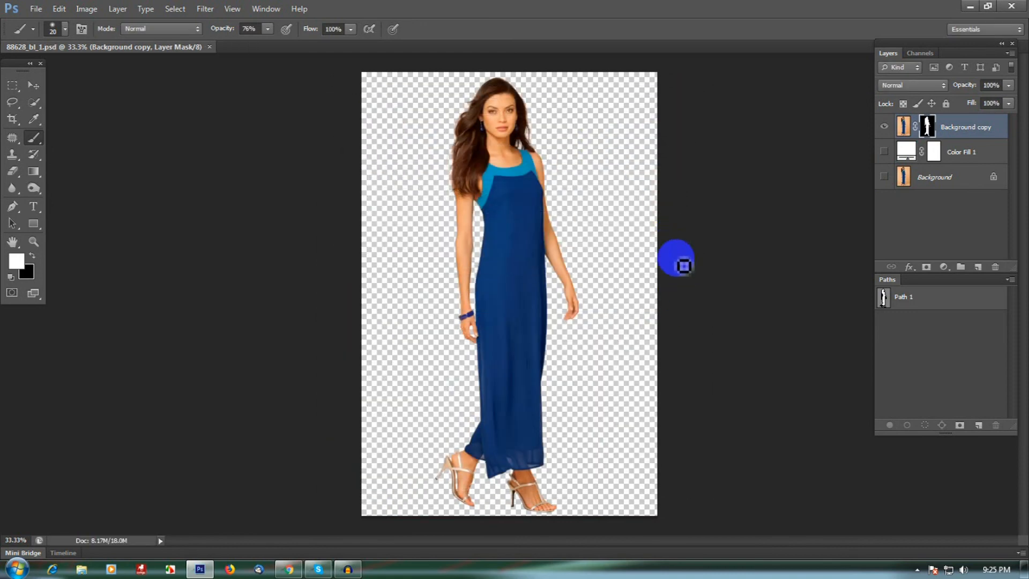
pyautogui.click(348, 569)
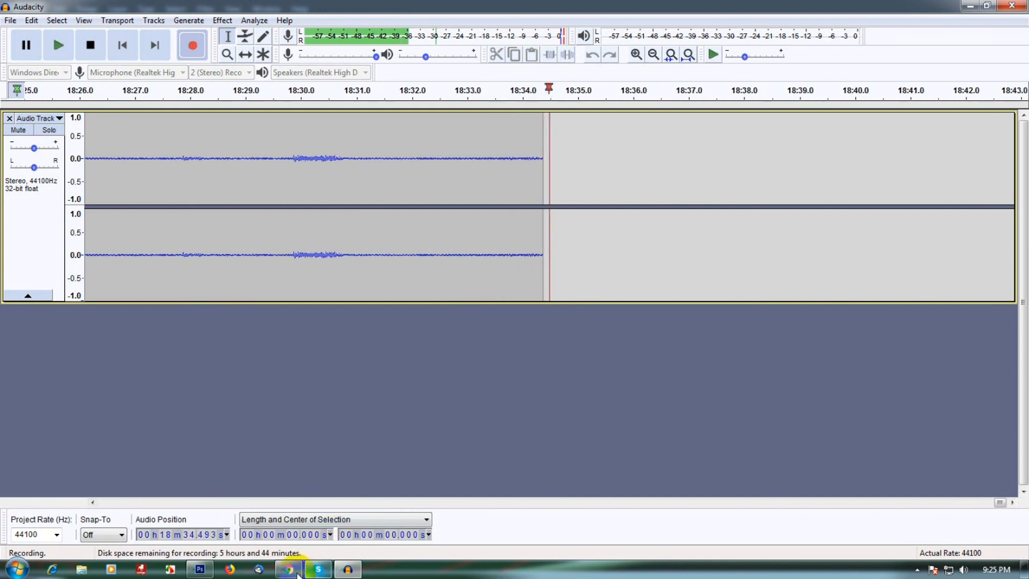